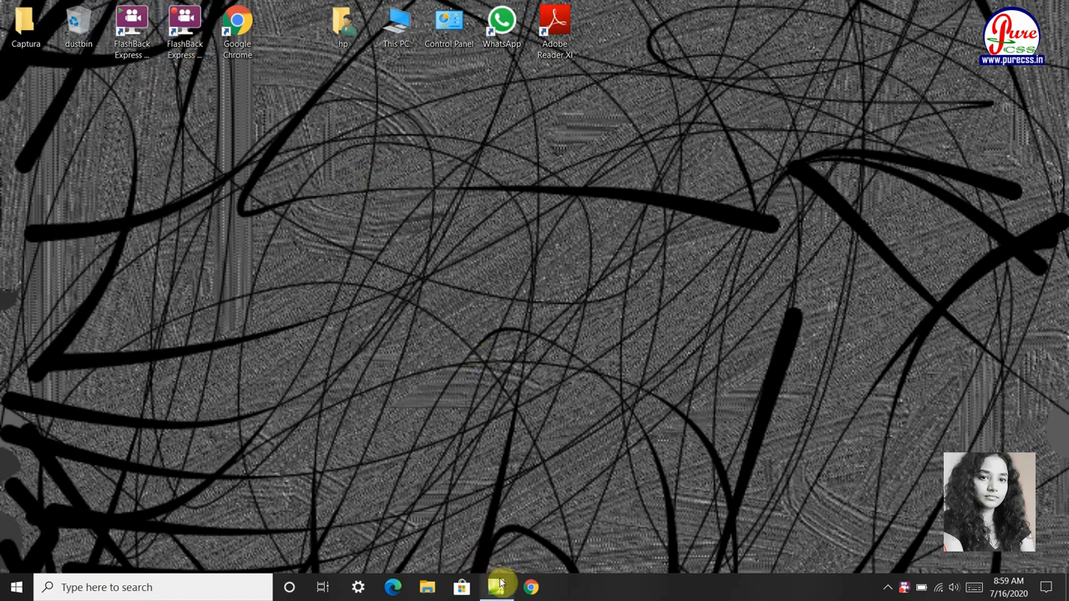
# Step: Start a new Empty Site and browse for its folder location
pyautogui.click(499, 584)
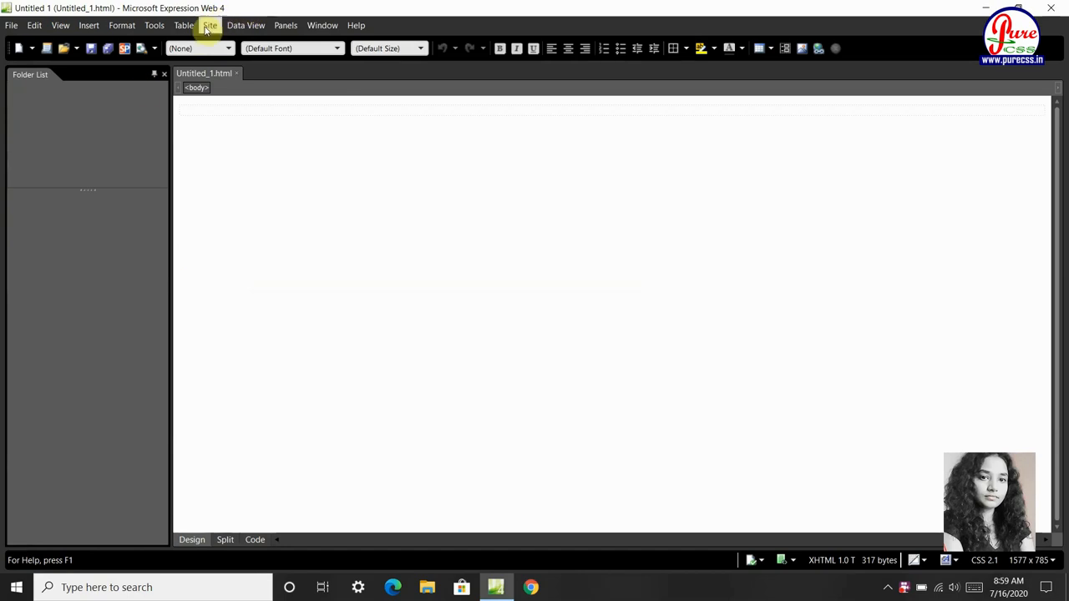
pyautogui.click(207, 25)
pyautogui.click(210, 25)
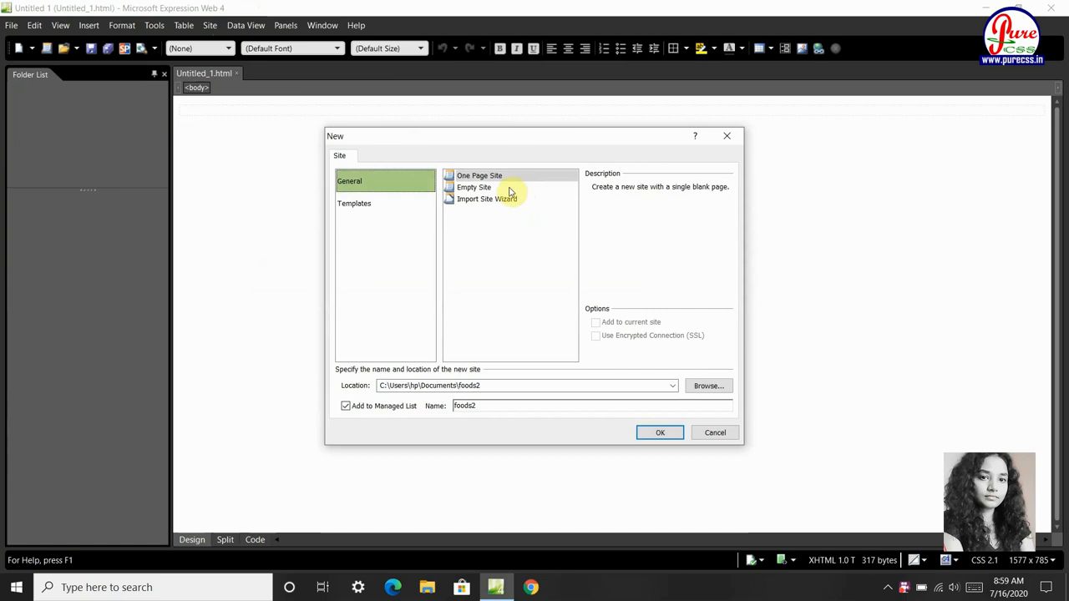
pyautogui.click(509, 191)
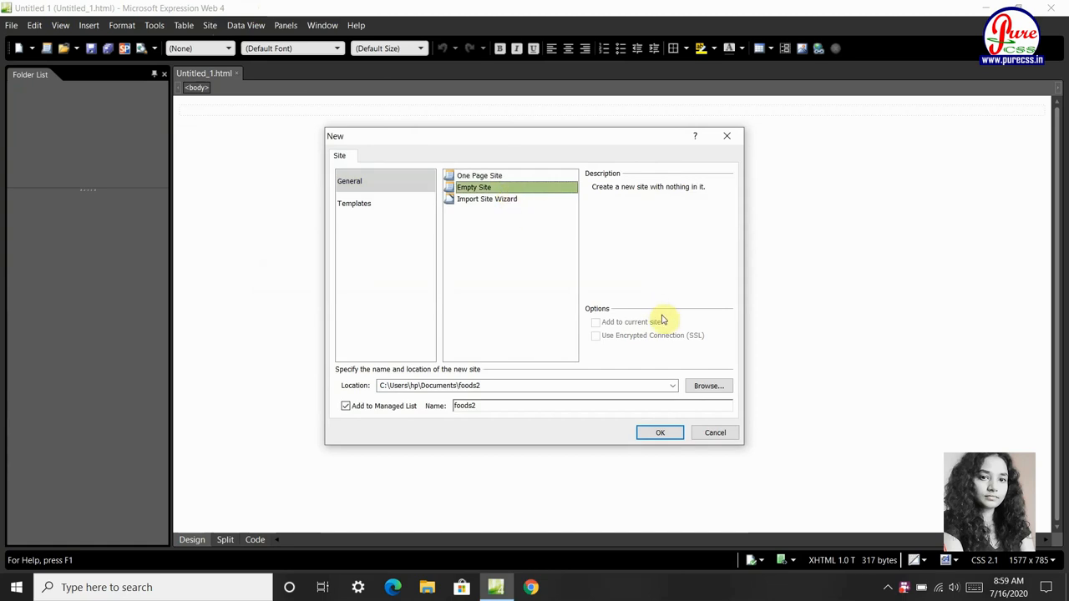
pyautogui.click(710, 386)
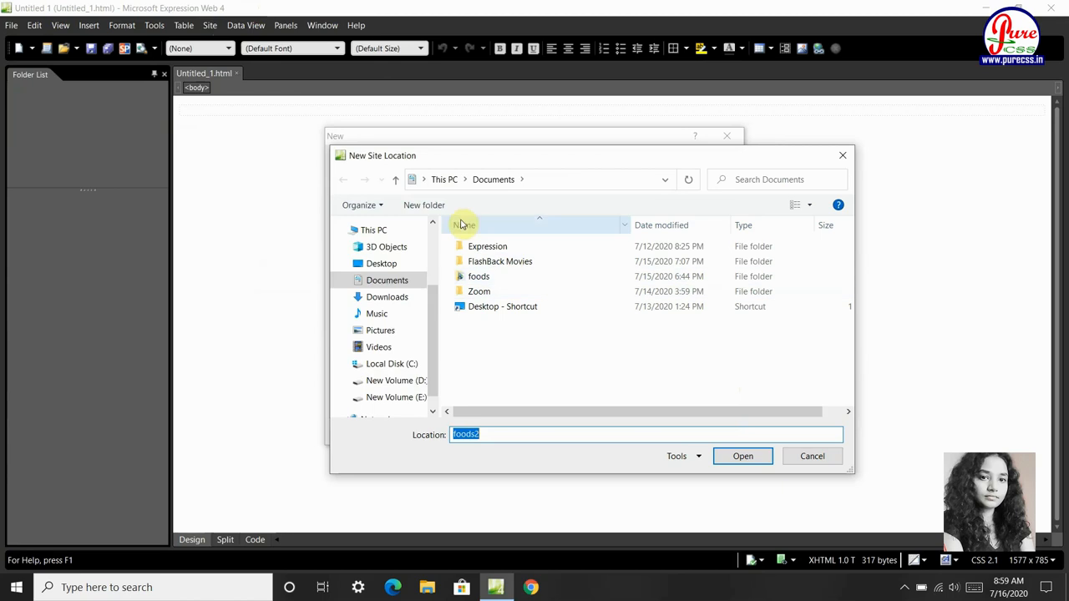
# Step: Create a Documents folder named kaju and create the empty site there
pyautogui.click(427, 206)
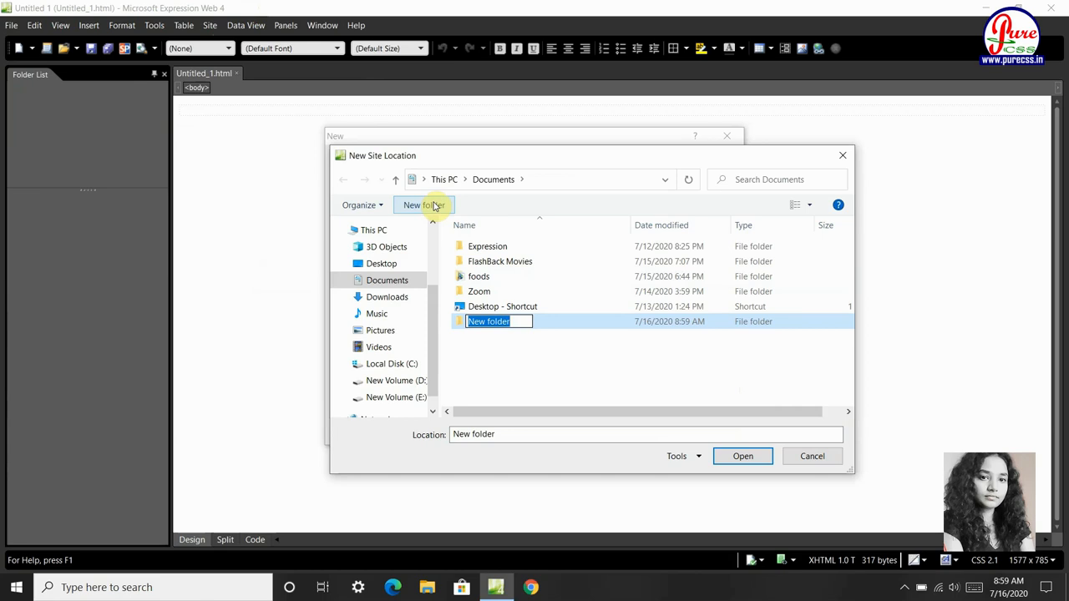
pyautogui.write('kaju')
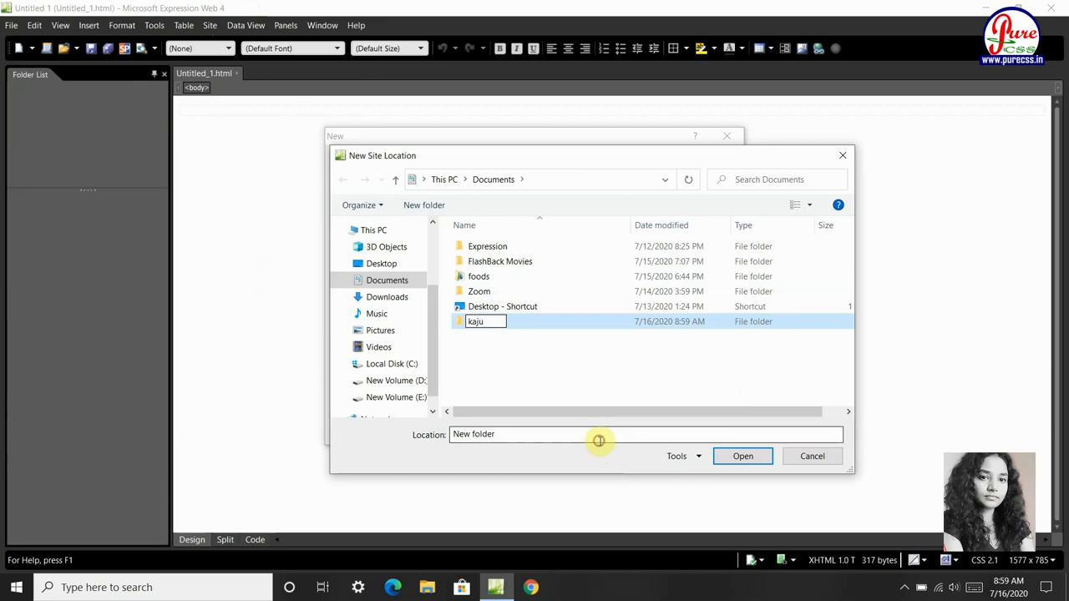
pyautogui.press('Return')
pyautogui.click(742, 456)
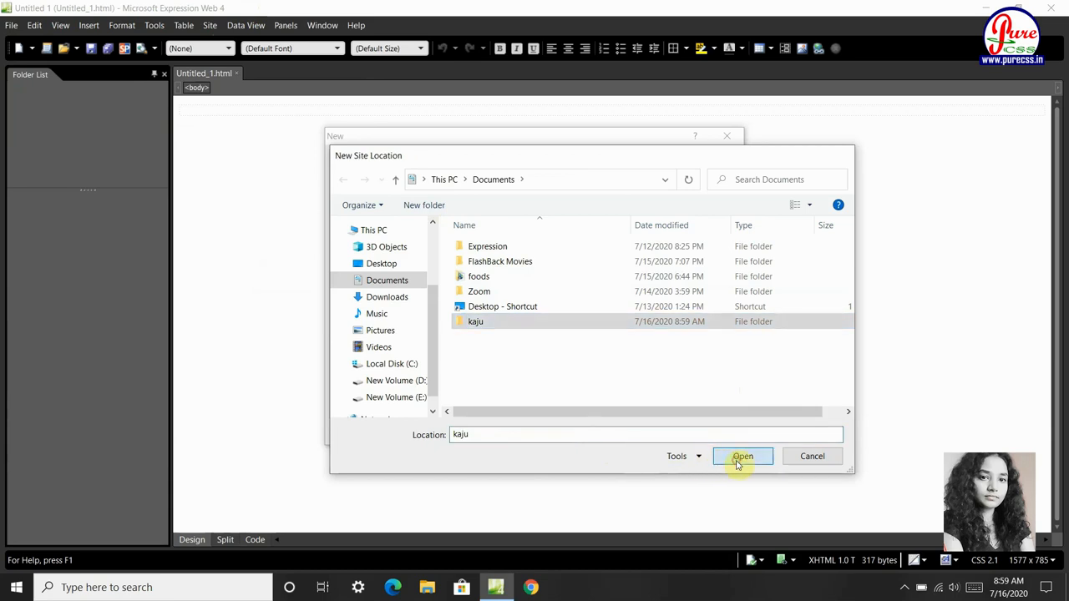
pyautogui.click(662, 432)
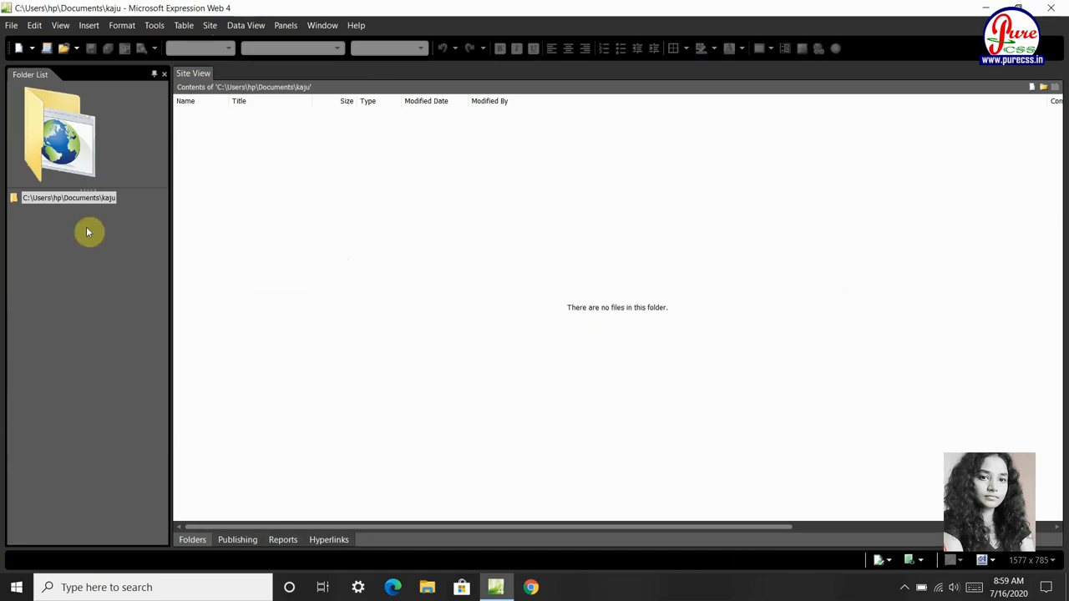
# Step: Add a new folder named images to the kaju site's Folder List
pyautogui.rightClick(97, 315)
pyautogui.moveTo(134, 322)
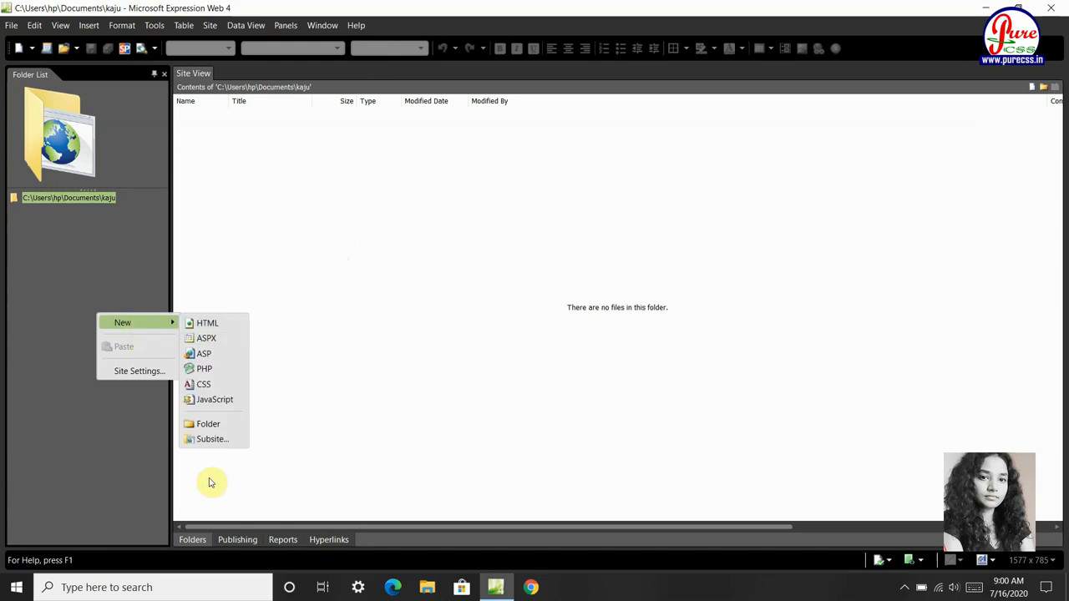
pyautogui.click(208, 425)
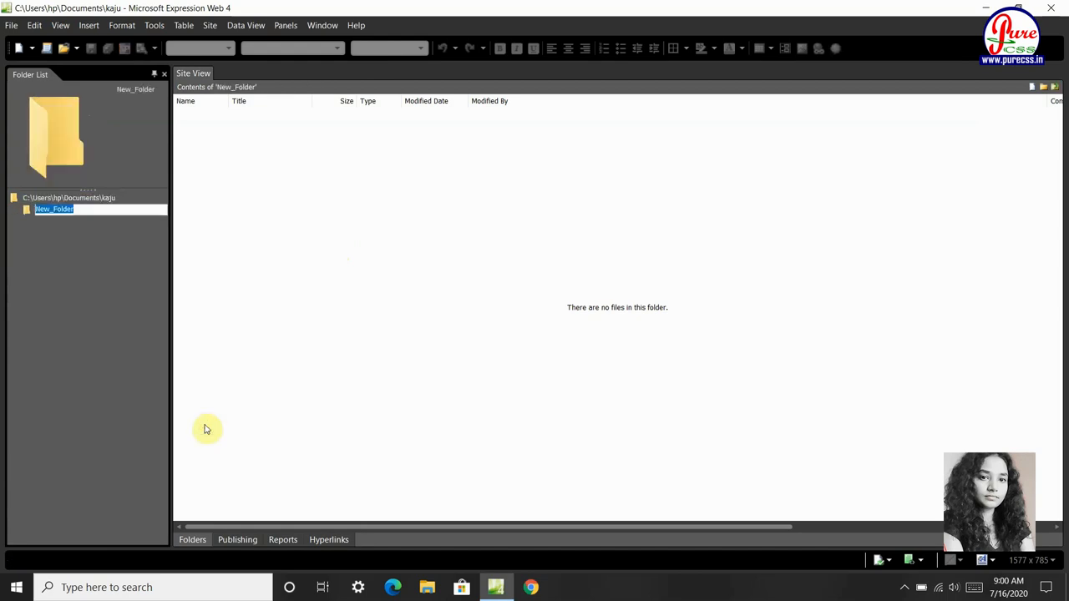
pyautogui.write('images')
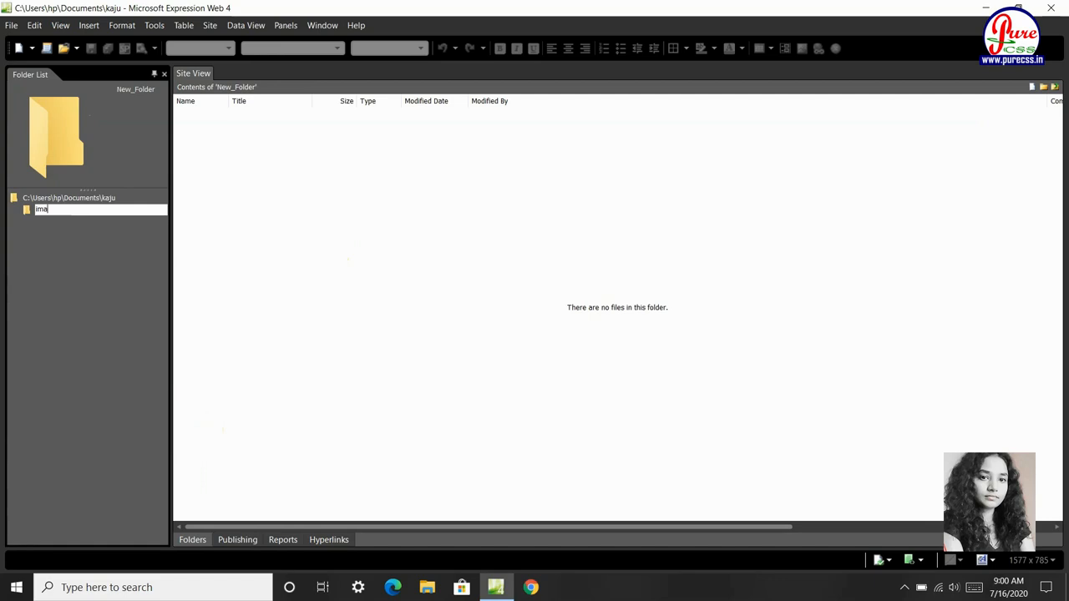
pyautogui.click(124, 391)
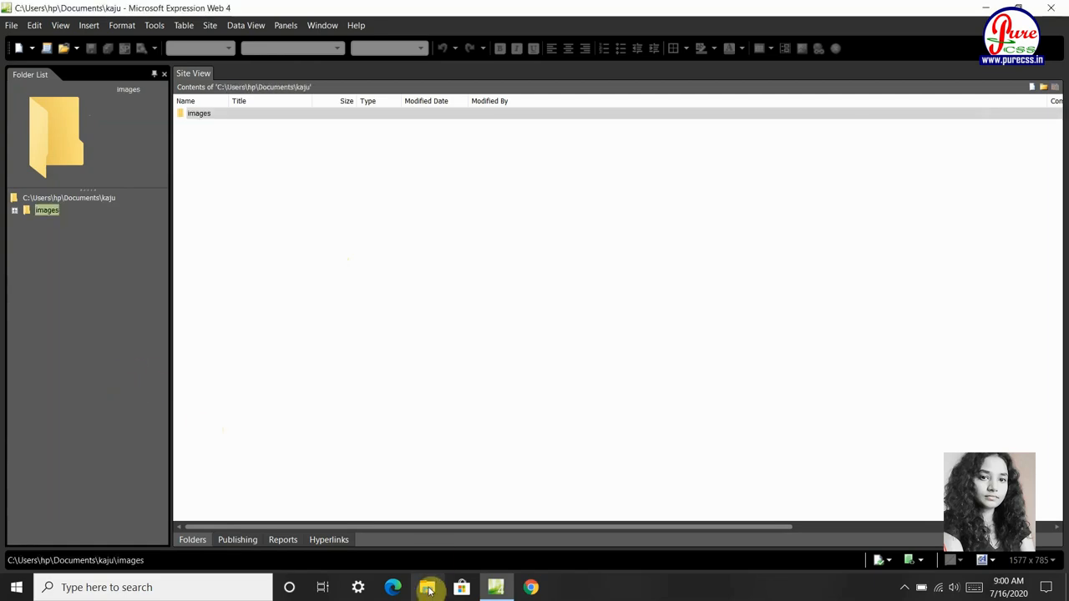
# Step: In File Explorer, copy the food and health pictures from the Pictures folder
pyautogui.click(428, 589)
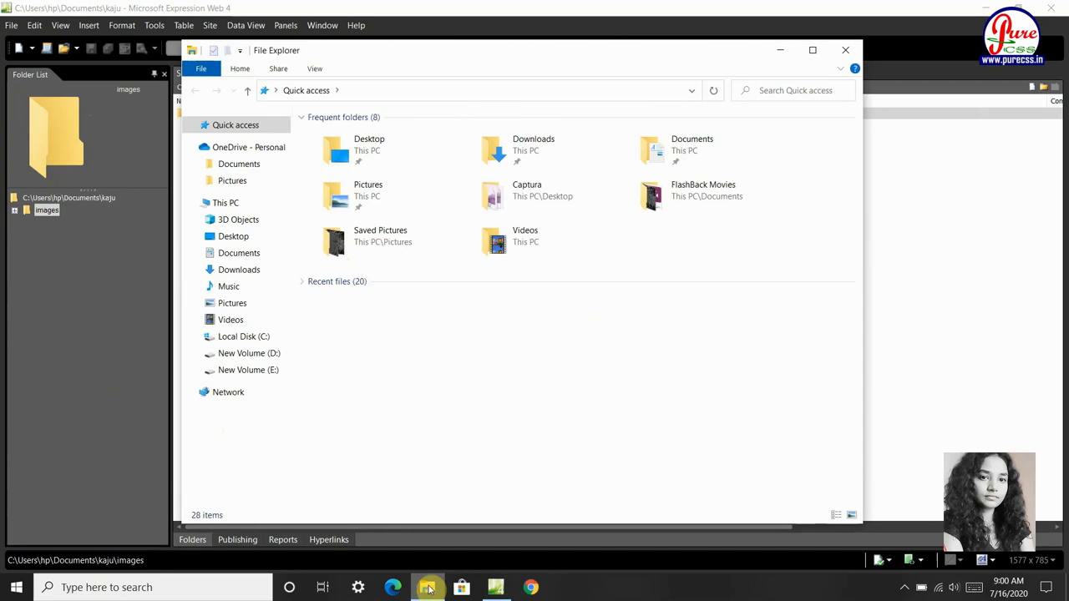
pyautogui.click(355, 243)
pyautogui.doubleClick(355, 242)
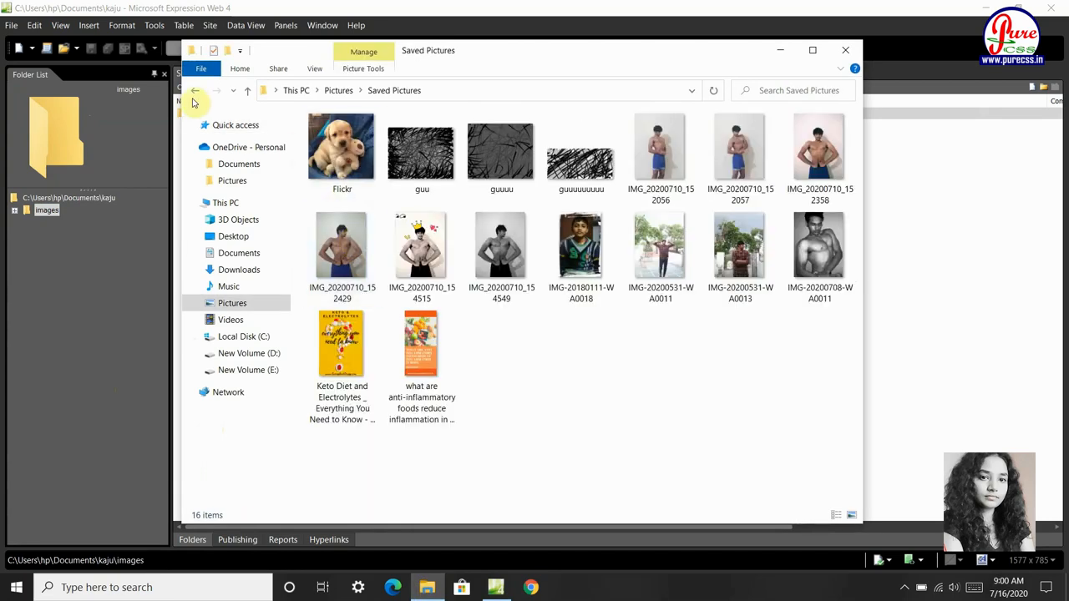
pyautogui.click(194, 90)
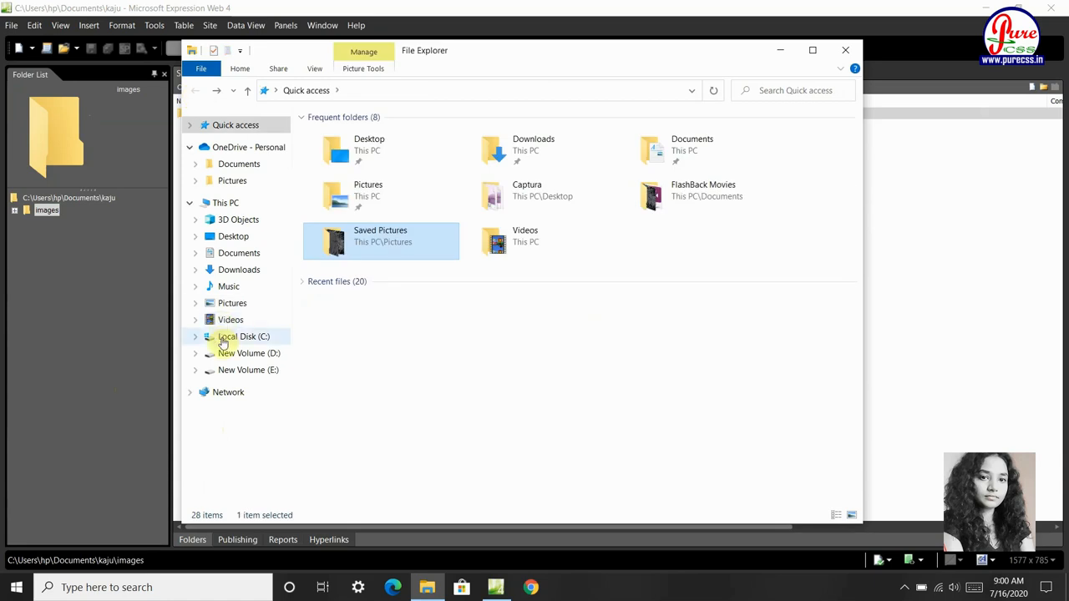
pyautogui.click(227, 303)
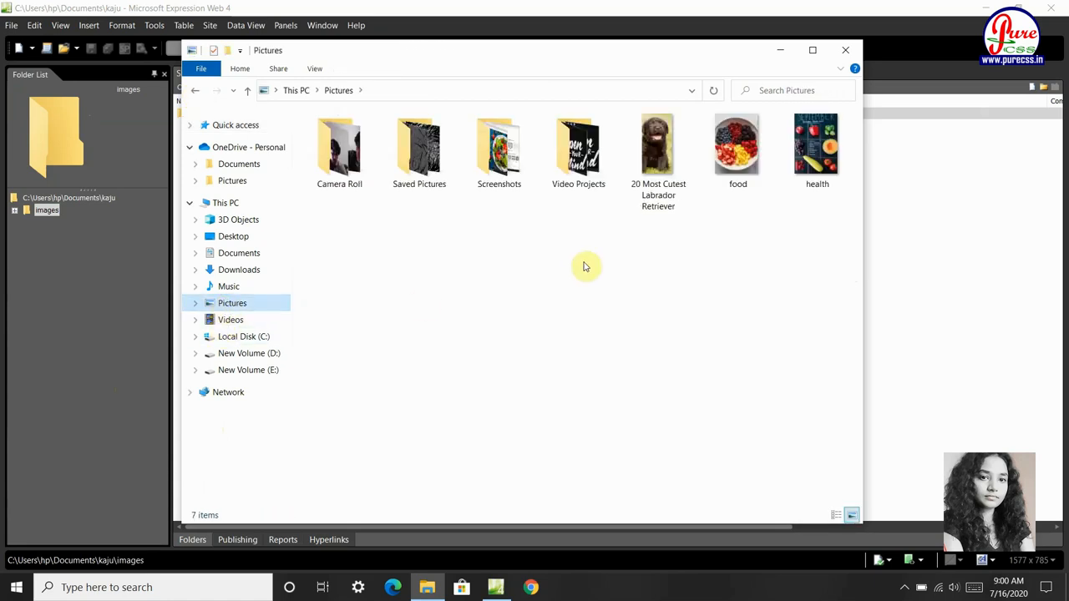
pyautogui.moveTo(717, 207); pyautogui.dragTo(848, 110)
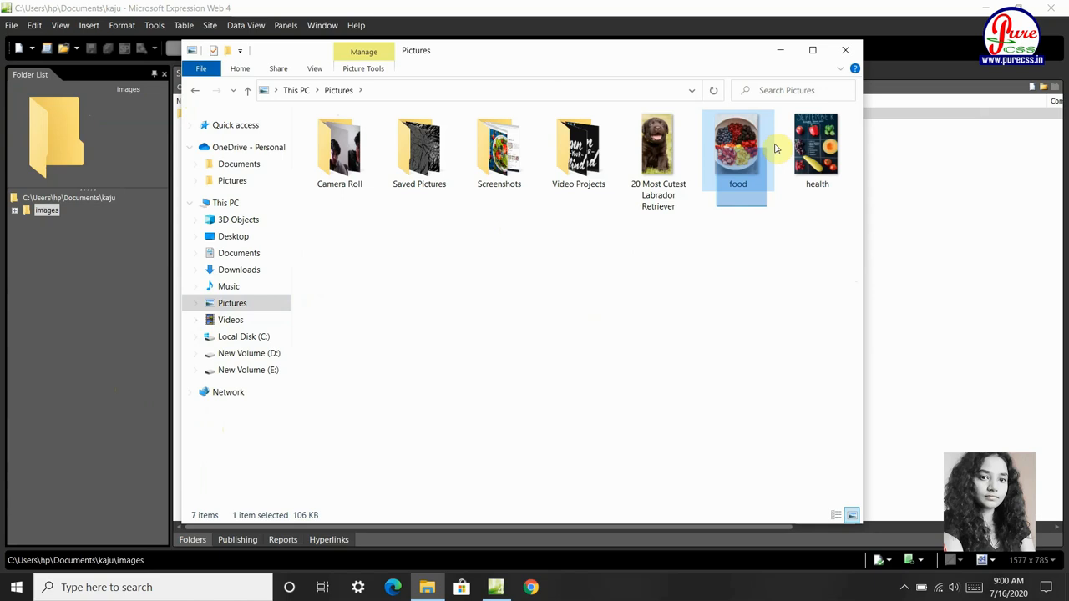
pyautogui.rightClick(822, 124)
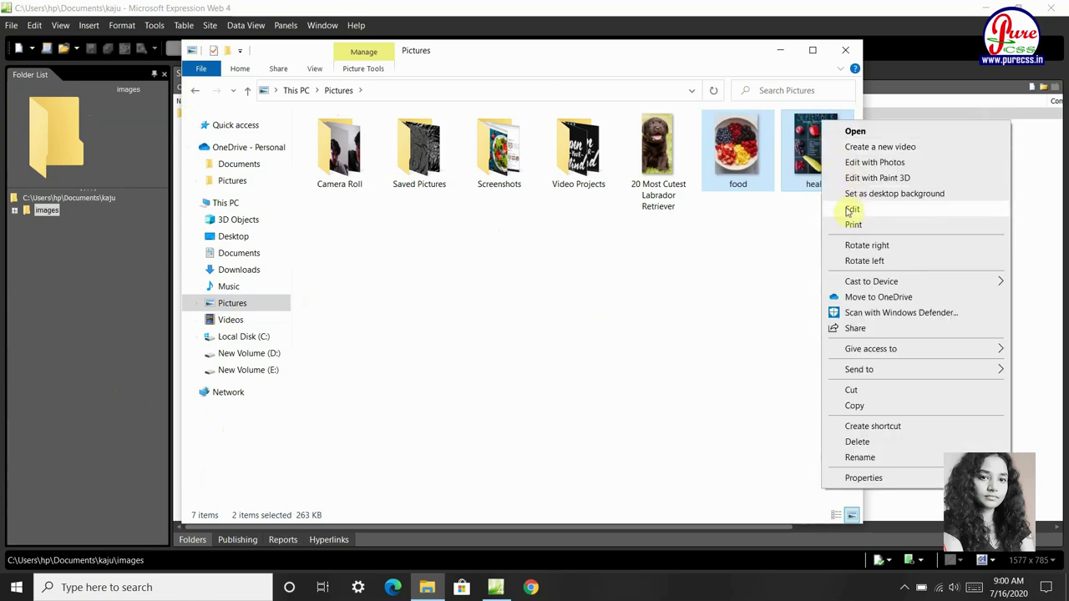
pyautogui.click(869, 406)
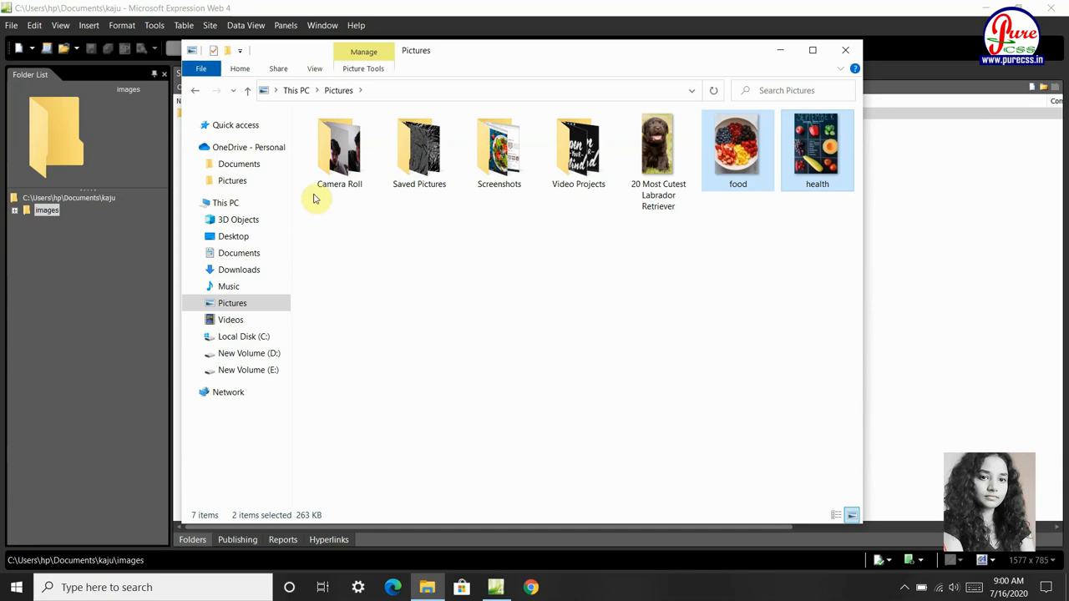
# Step: Paste both pictures into Documents > kaju > images and minimize Explorer
pyautogui.click(251, 253)
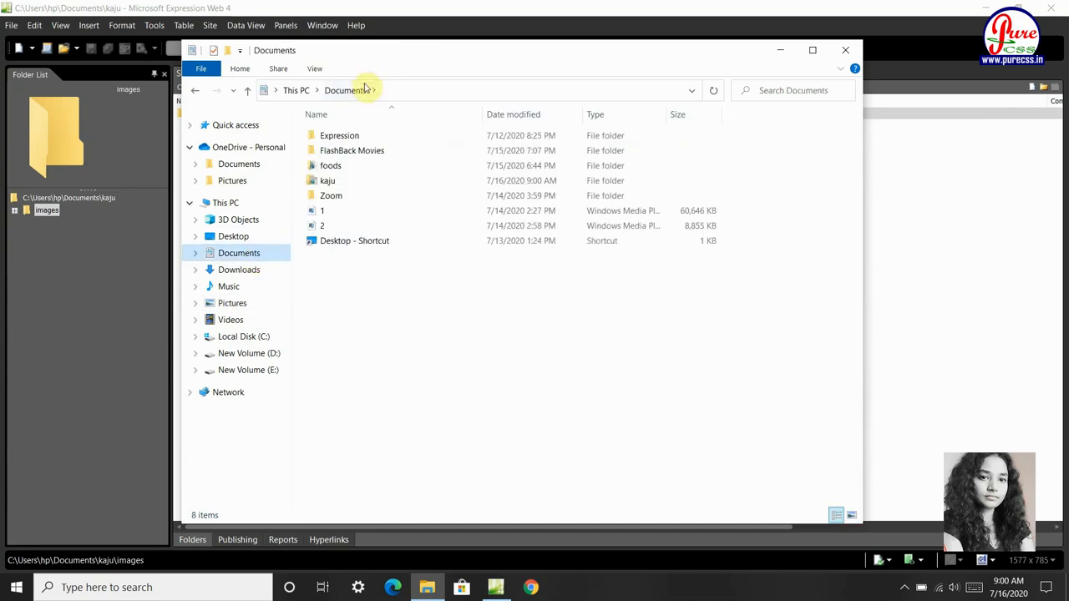
pyautogui.doubleClick(328, 180)
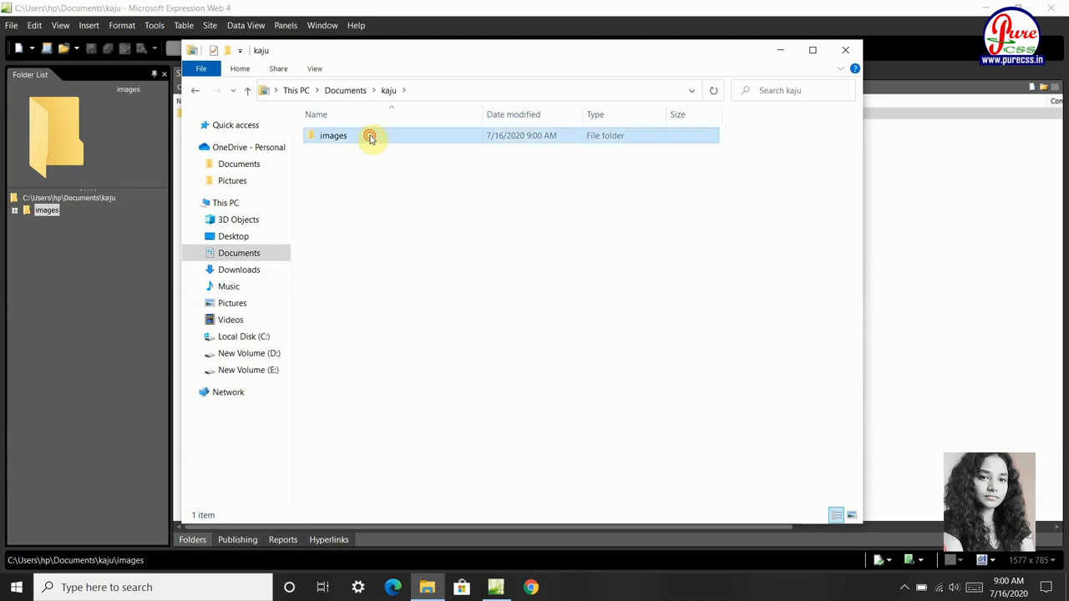
pyautogui.doubleClick(334, 135)
pyautogui.rightClick(371, 152)
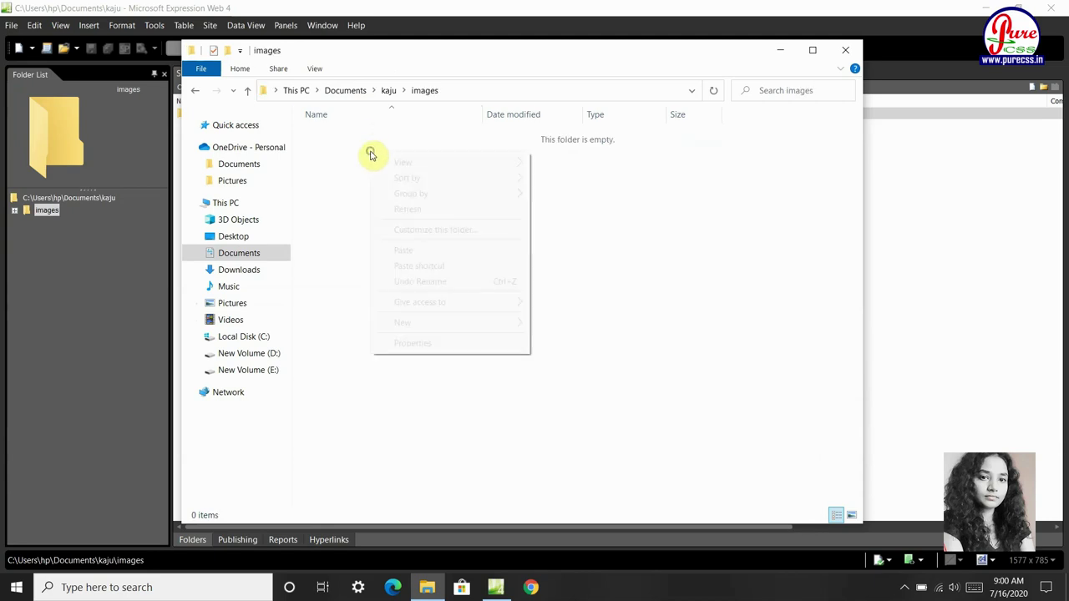
pyautogui.click(403, 250)
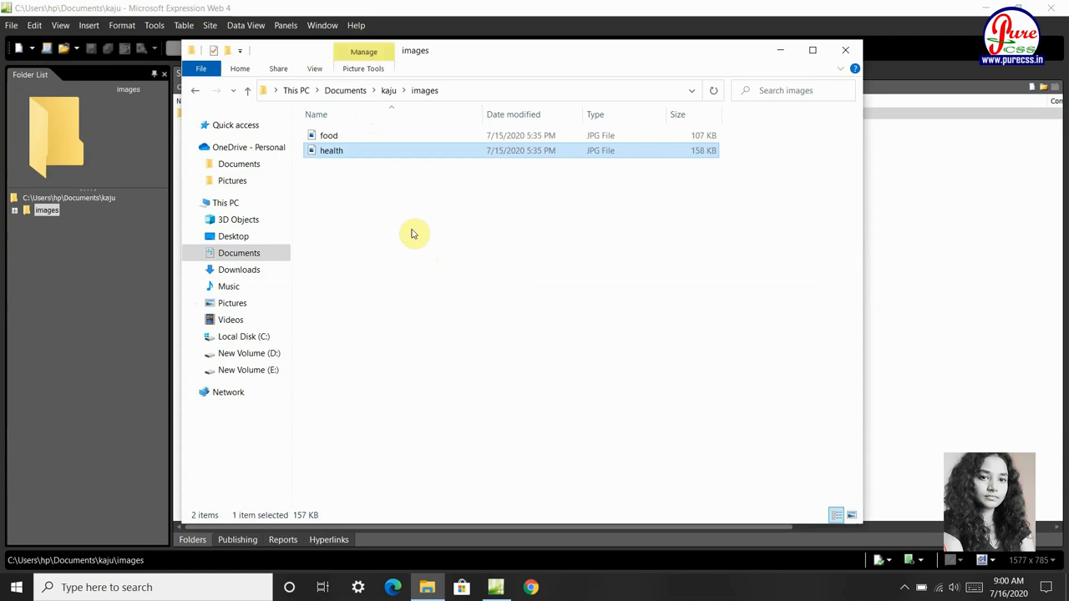
pyautogui.click(389, 167)
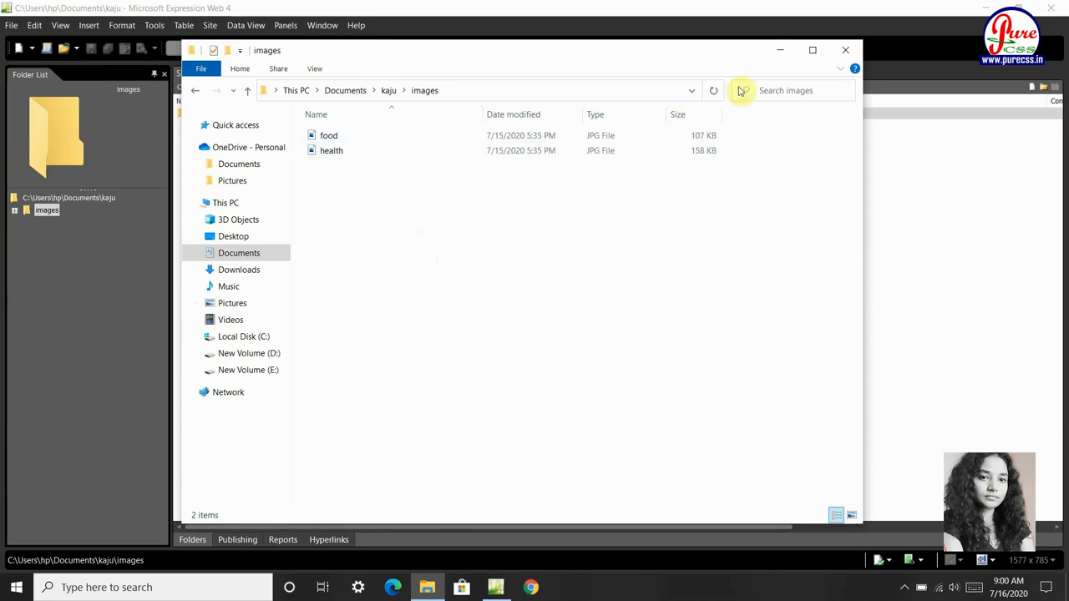
pyautogui.click(779, 51)
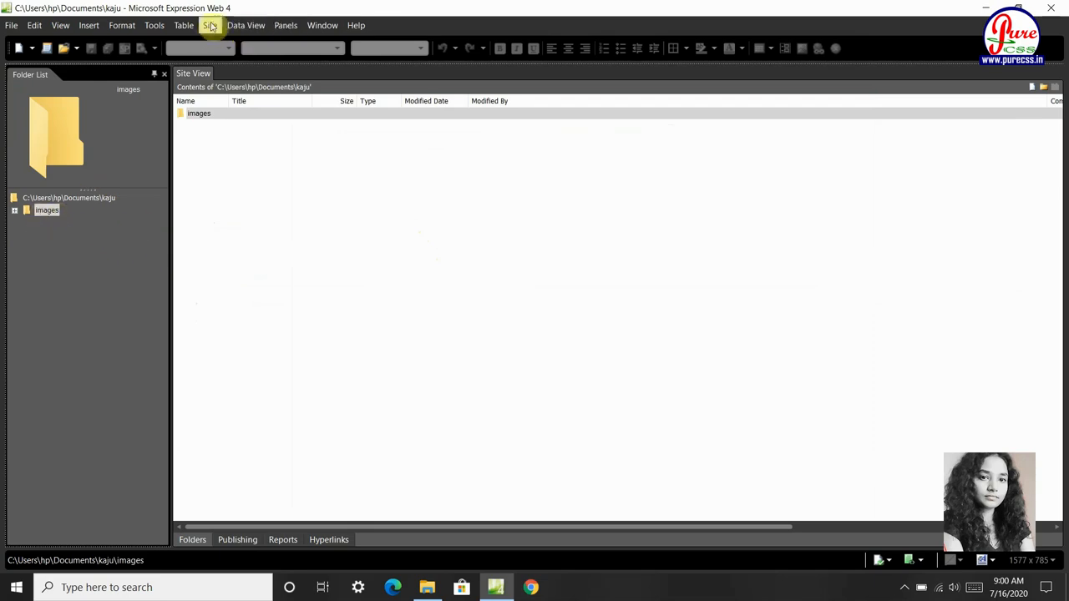
# Step: Attempt another Empty Site located in the existing kaju folder
pyautogui.click(209, 25)
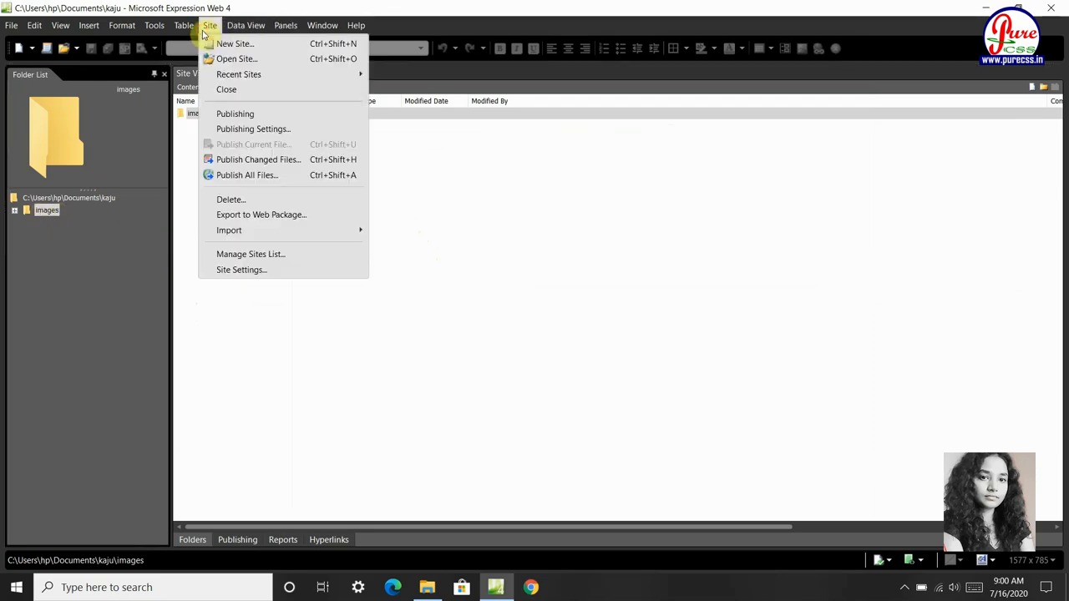
pyautogui.click(225, 41)
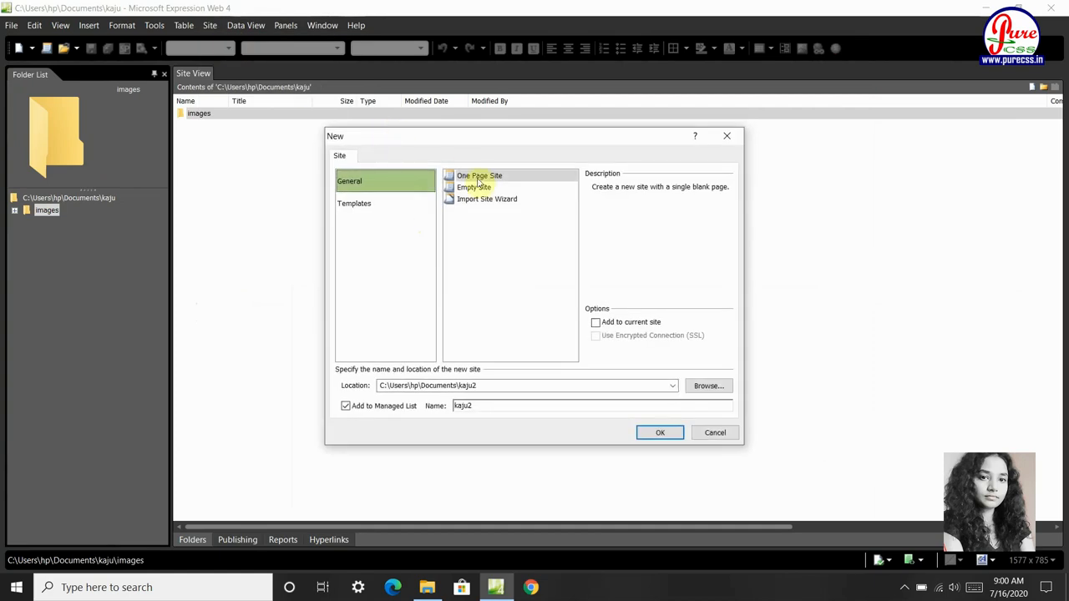
pyautogui.click(476, 187)
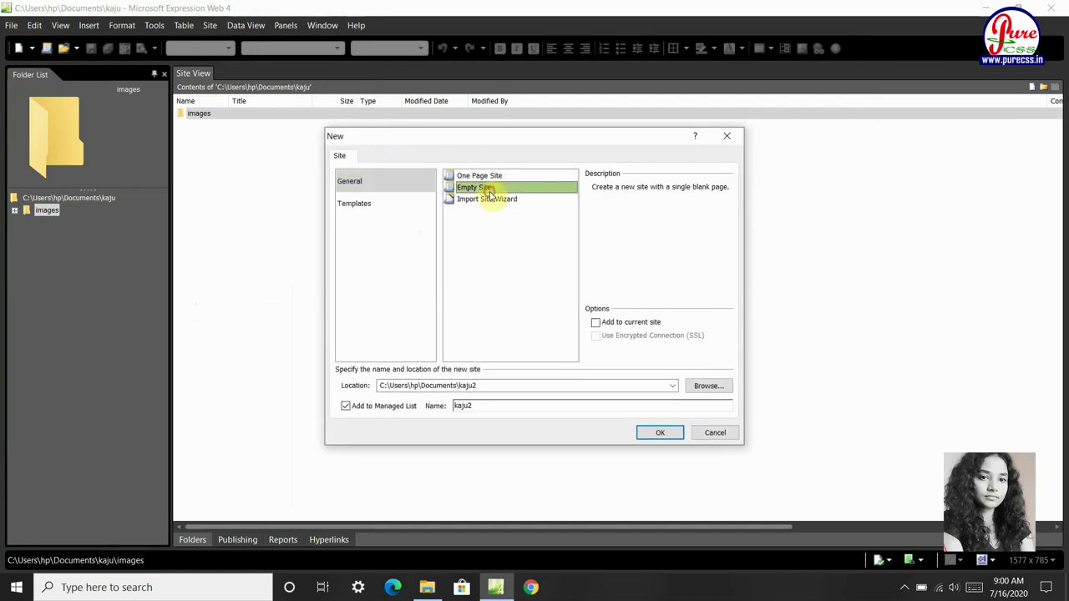
pyautogui.click(707, 386)
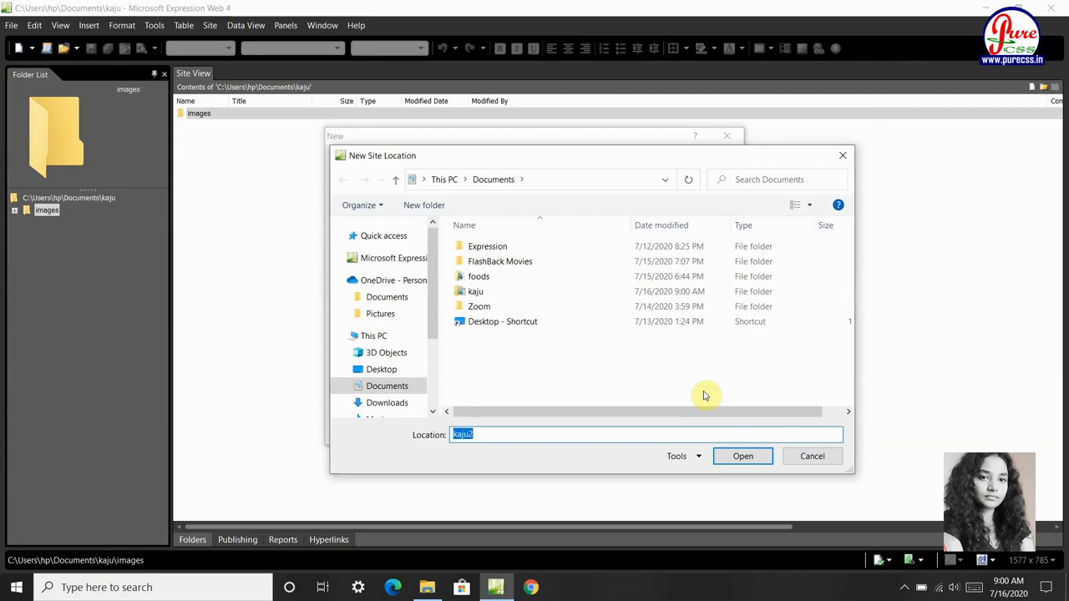
pyautogui.click(475, 292)
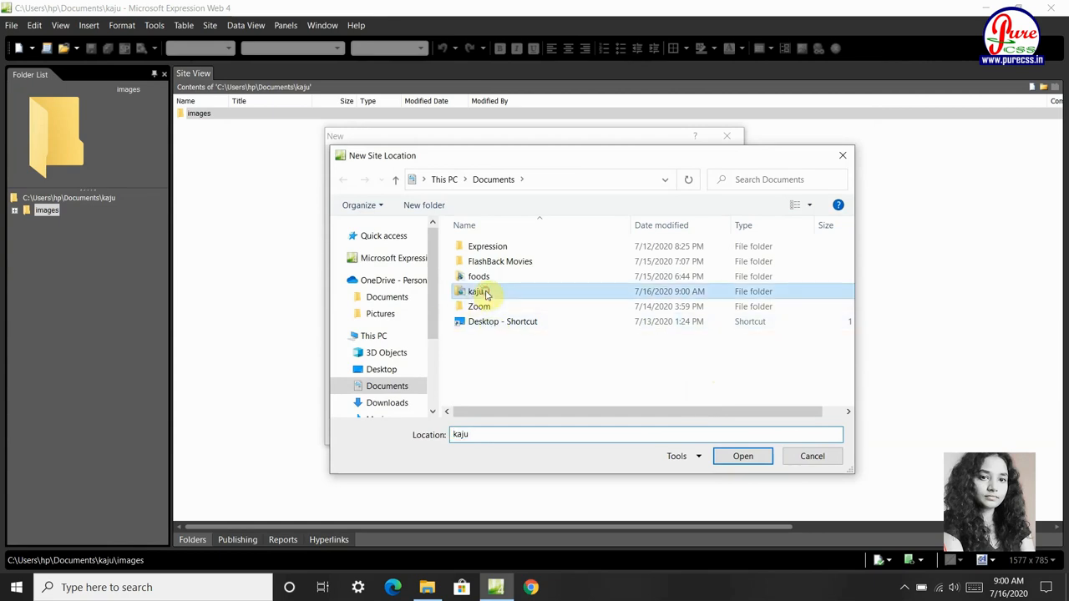
pyautogui.click(743, 456)
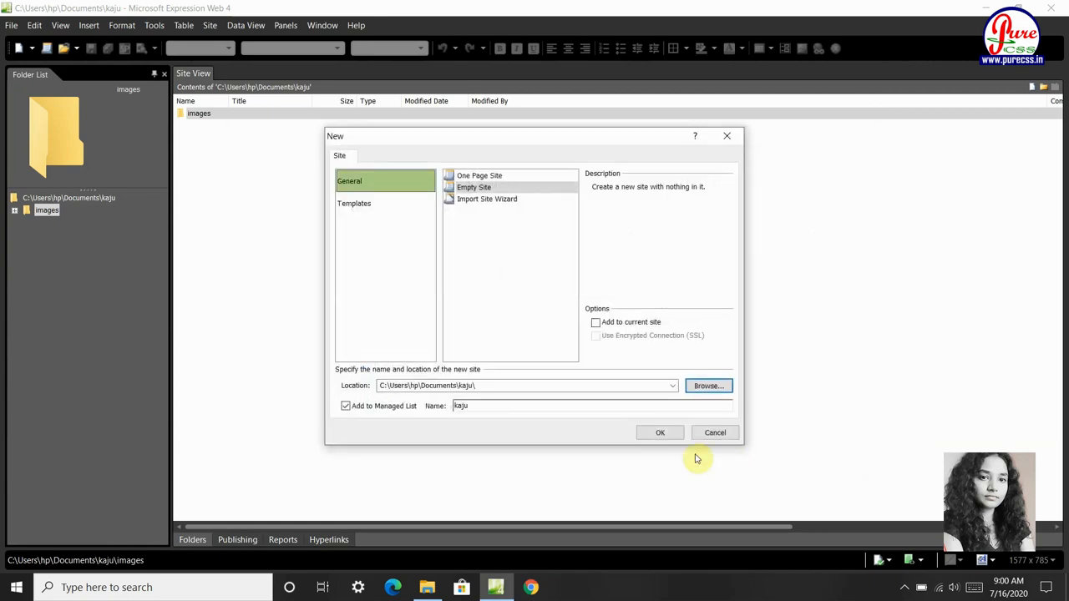
pyautogui.click(656, 435)
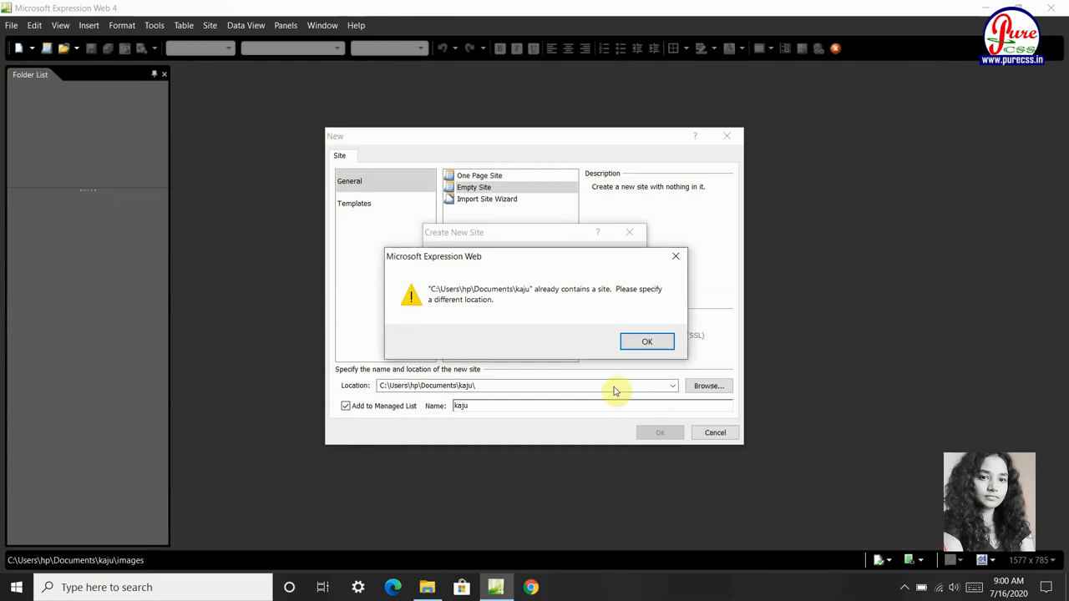
# Step: Dismiss the 'already contains a site' error and cancel the new site
pyautogui.click(639, 340)
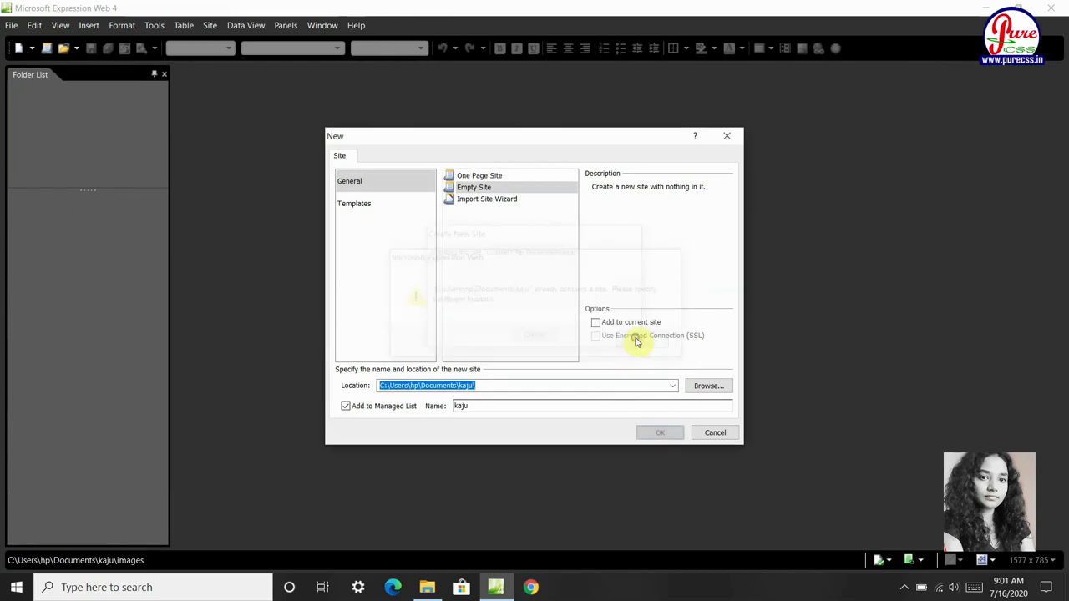
pyautogui.click(727, 136)
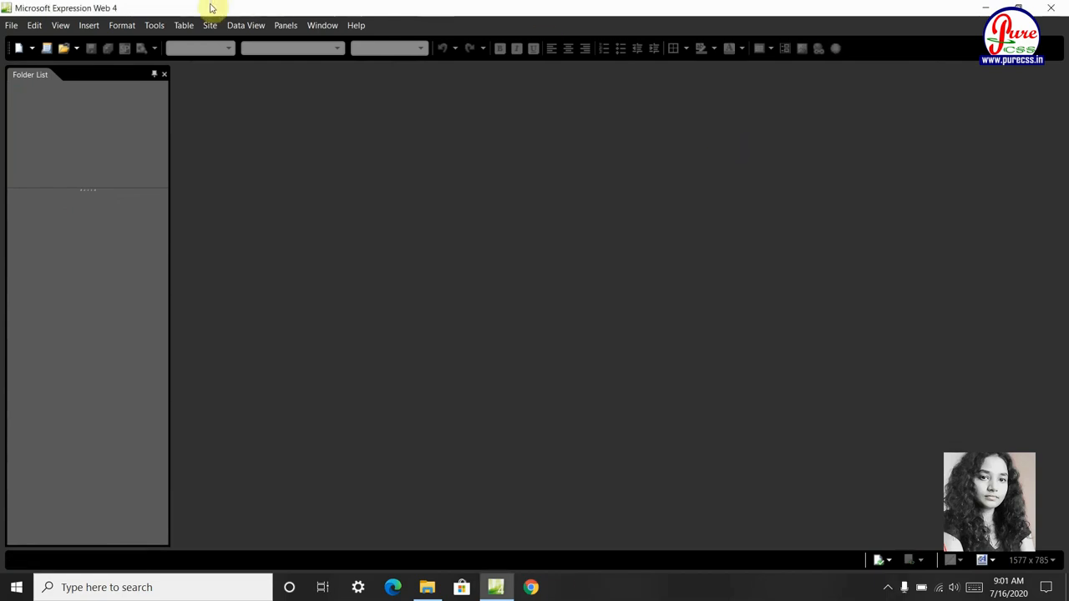
# Step: Reopen the existing kaju site via Site > Open Site
pyautogui.click(209, 25)
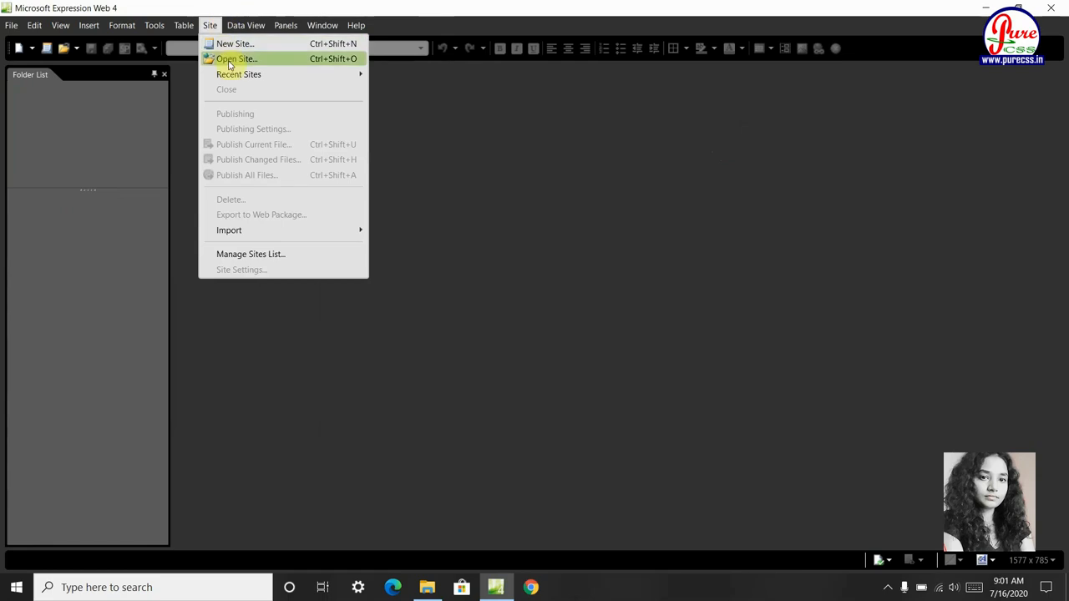
pyautogui.click(236, 58)
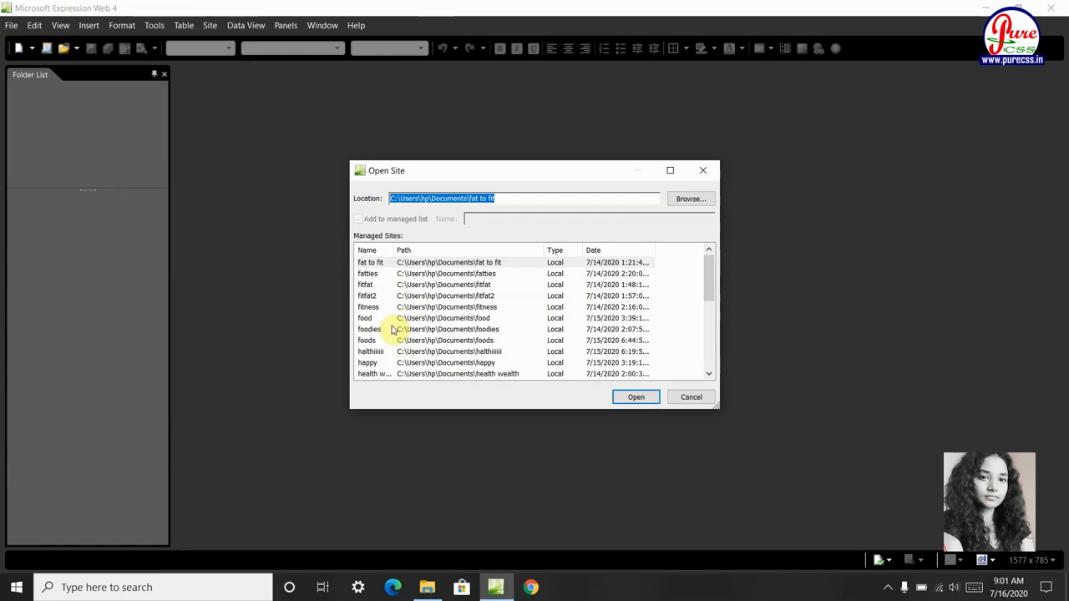
pyautogui.scroll(-3, 393, 330)
pyautogui.scroll(-2, 393, 329)
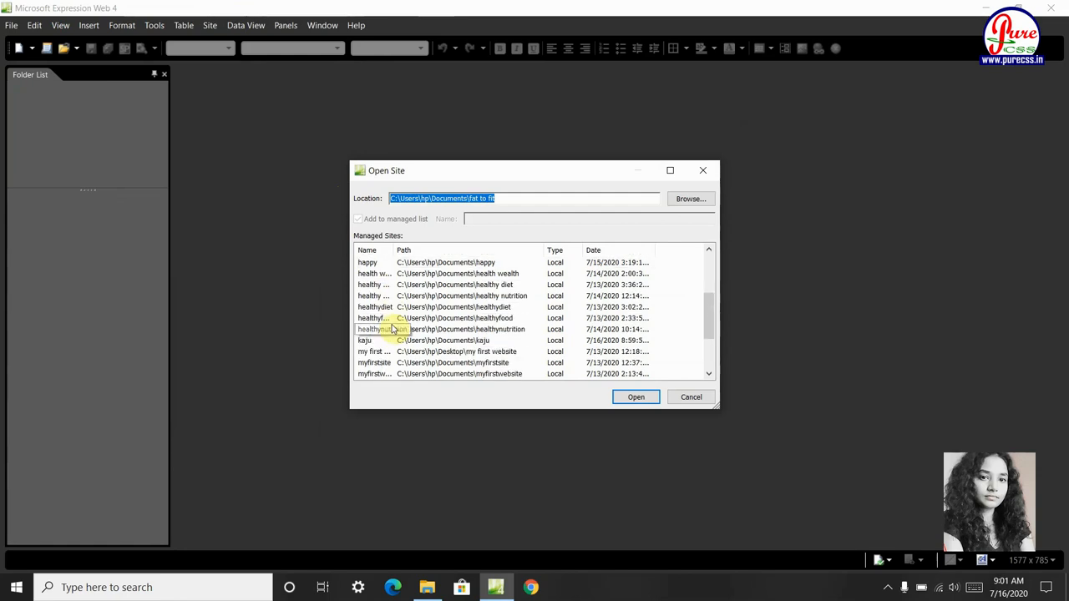
pyautogui.click(380, 341)
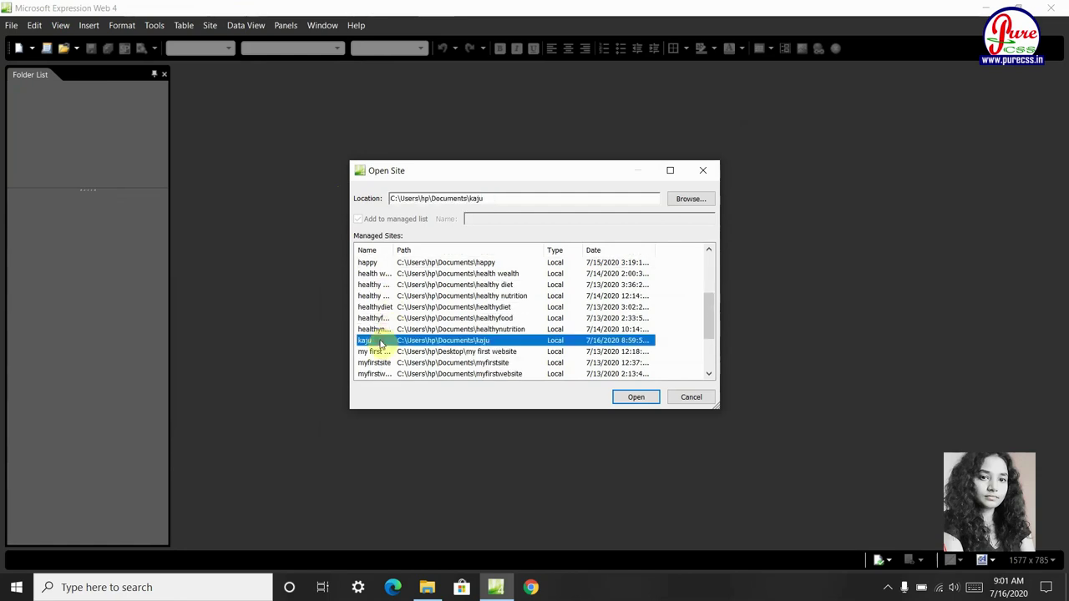
pyautogui.click(632, 397)
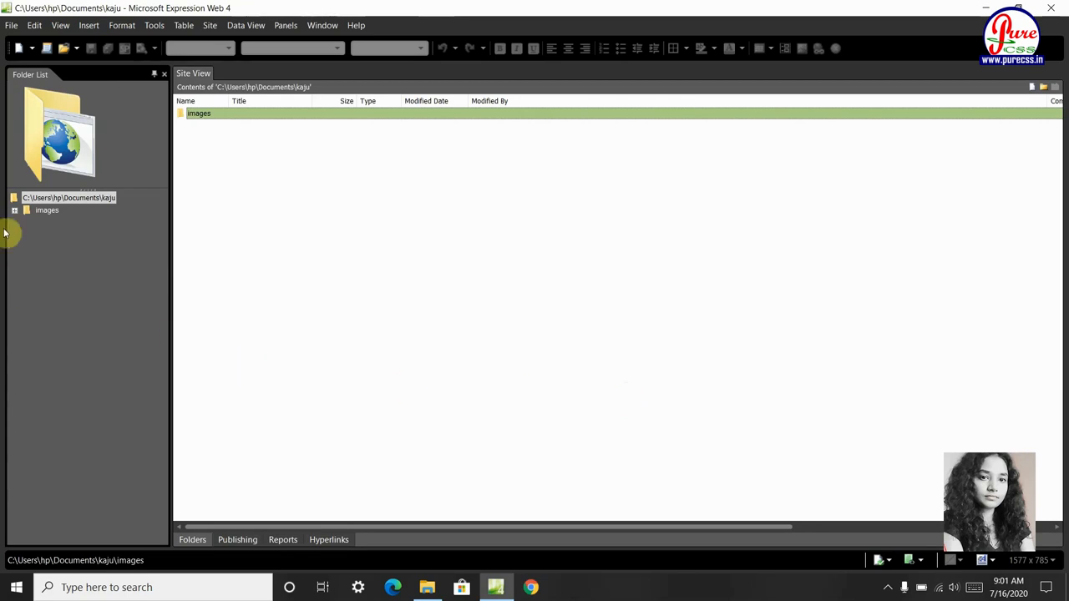
# Step: View the images folder contents in Folder List, then close Expression Web
pyautogui.click(15, 200)
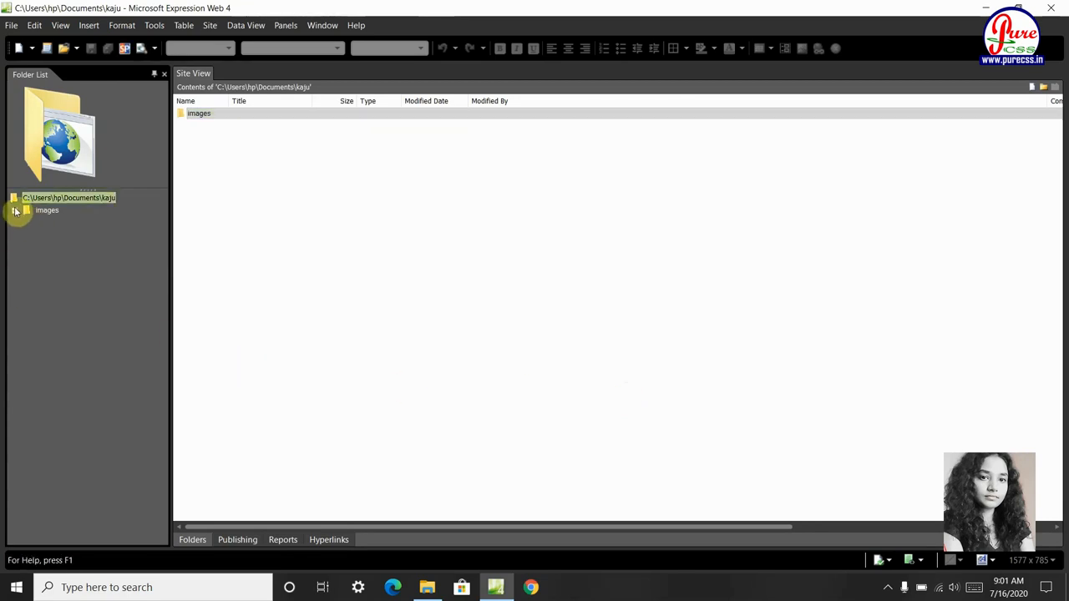
pyautogui.click(46, 210)
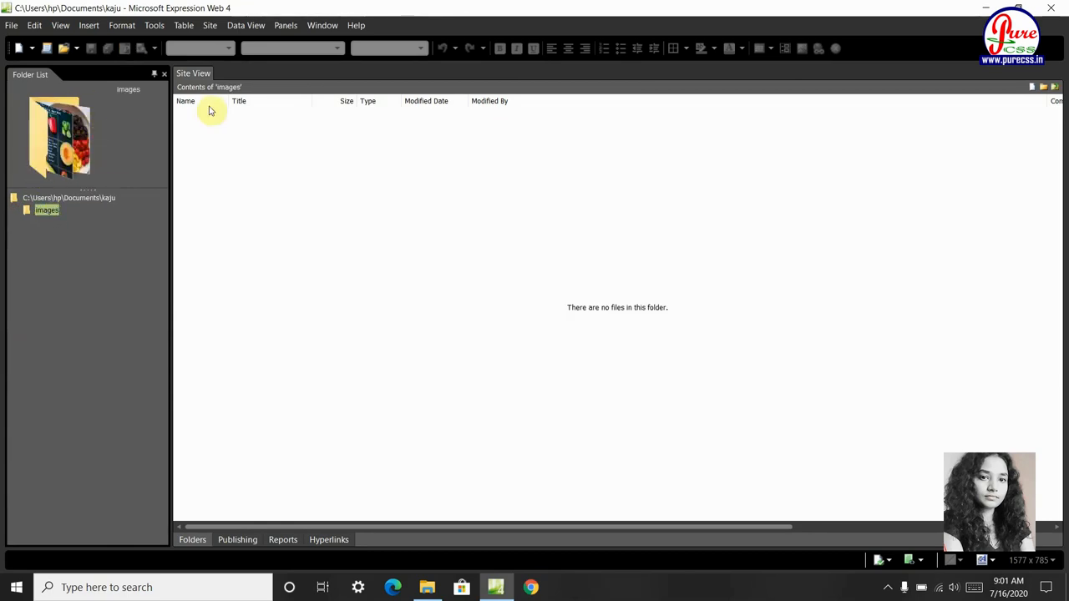
pyautogui.click(1051, 8)
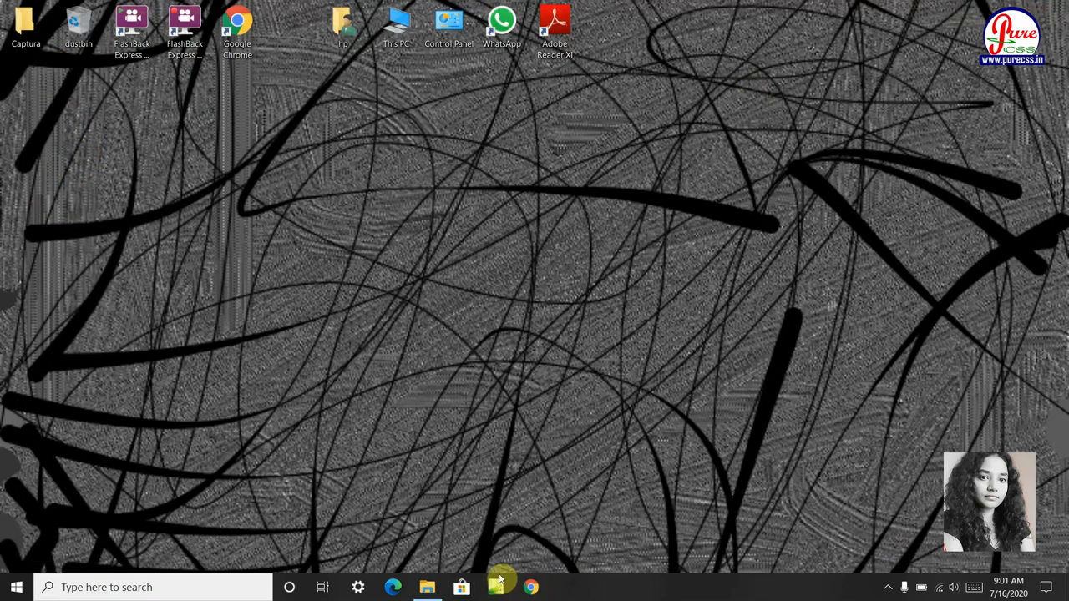
# Step: Relaunch Expression Web and expand images to show food.jpg and health.jpg
pyautogui.click(500, 584)
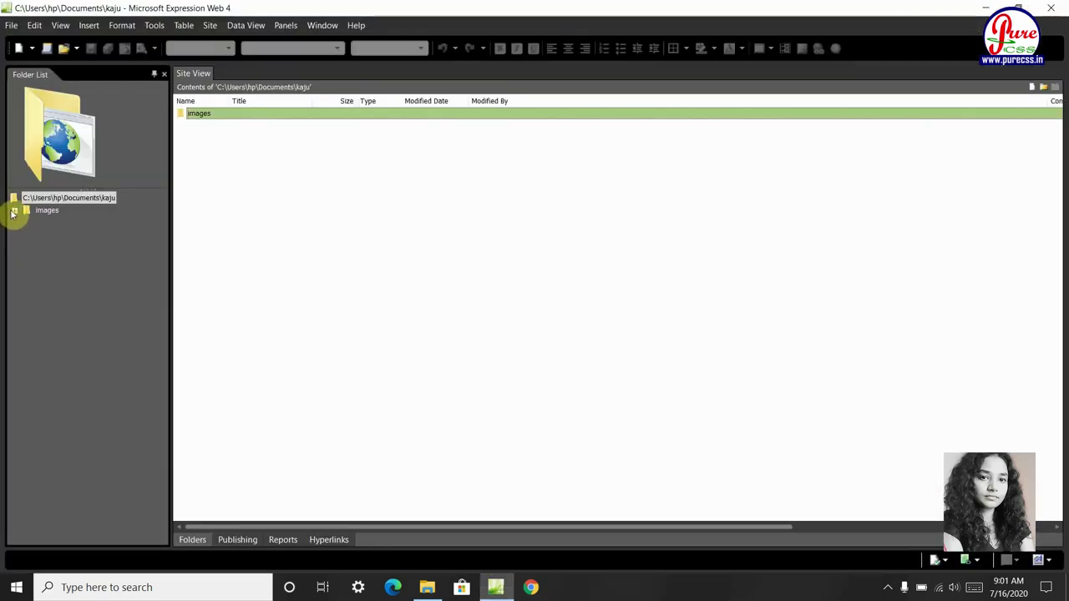
pyautogui.click(14, 210)
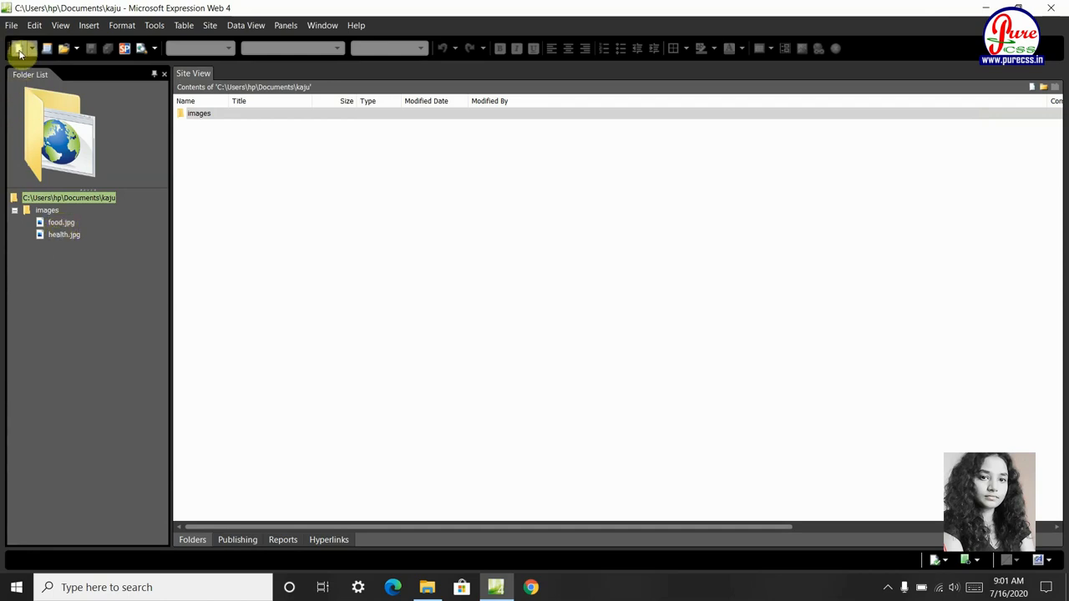
# Step: Create a blank page and save it as home.html in the kaju site root
pyautogui.click(20, 52)
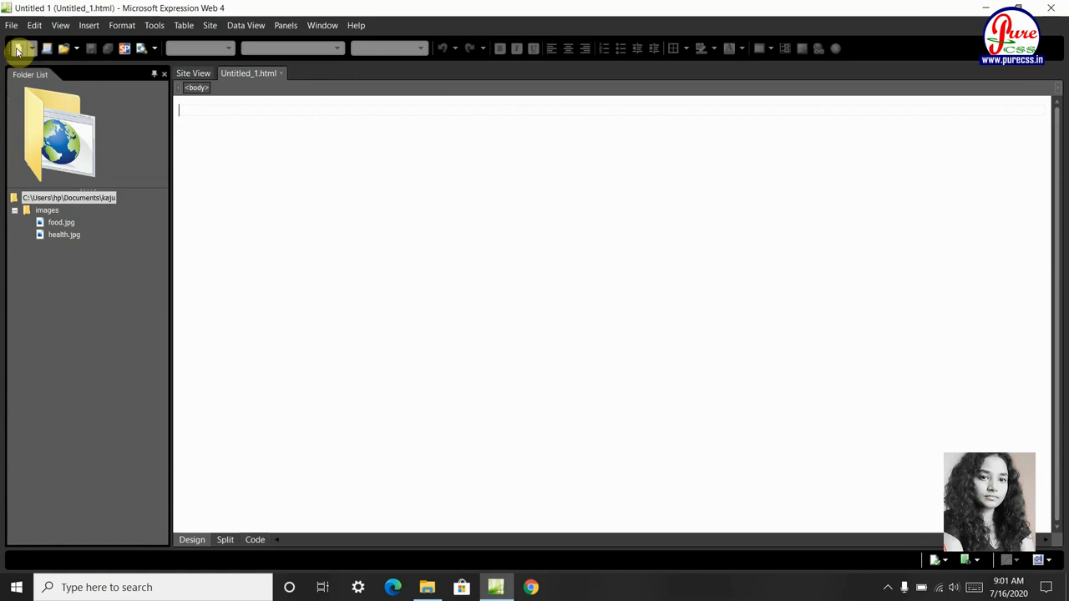
pyautogui.click(11, 26)
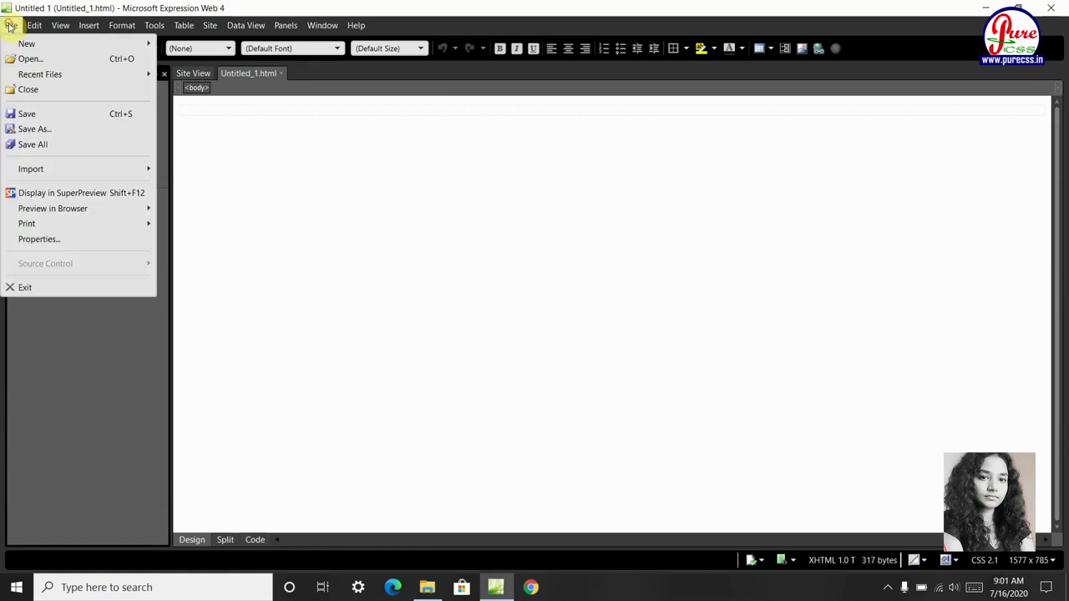
pyautogui.click(40, 129)
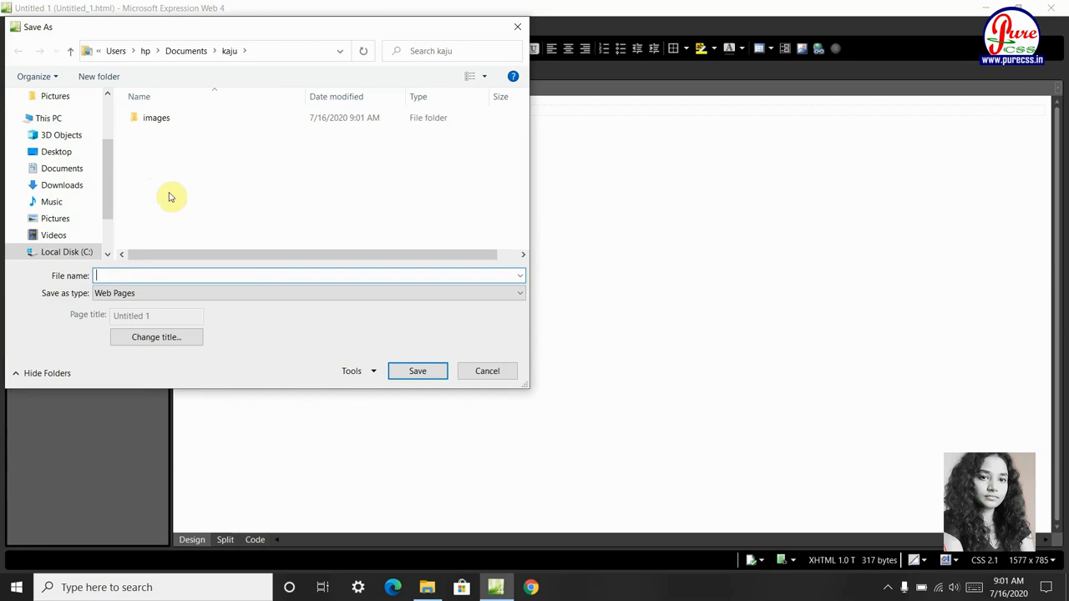
pyautogui.write('home')
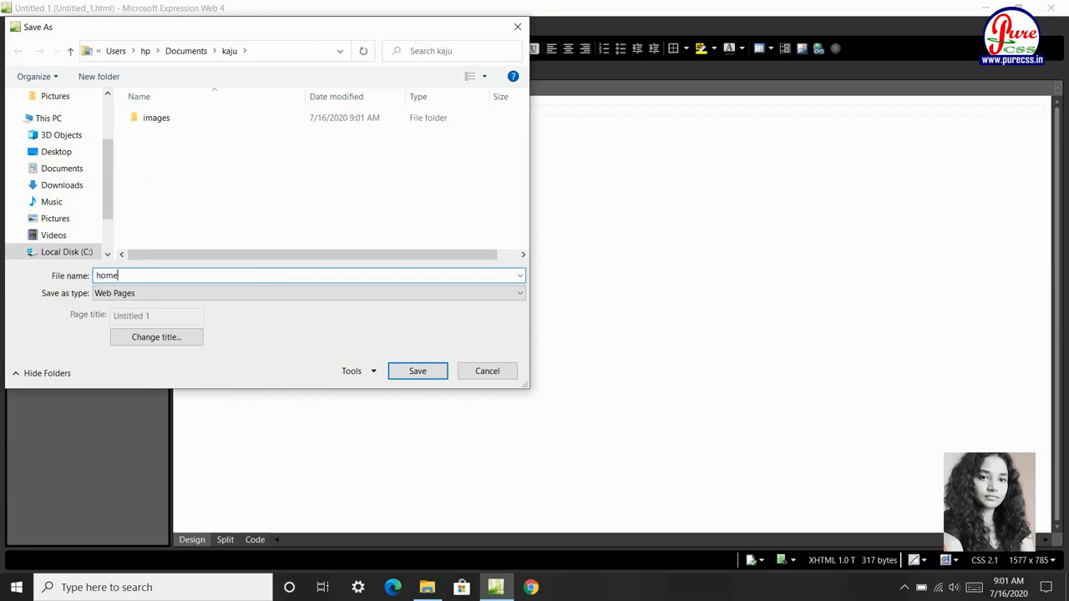
pyautogui.write('.html')
pyautogui.click(416, 371)
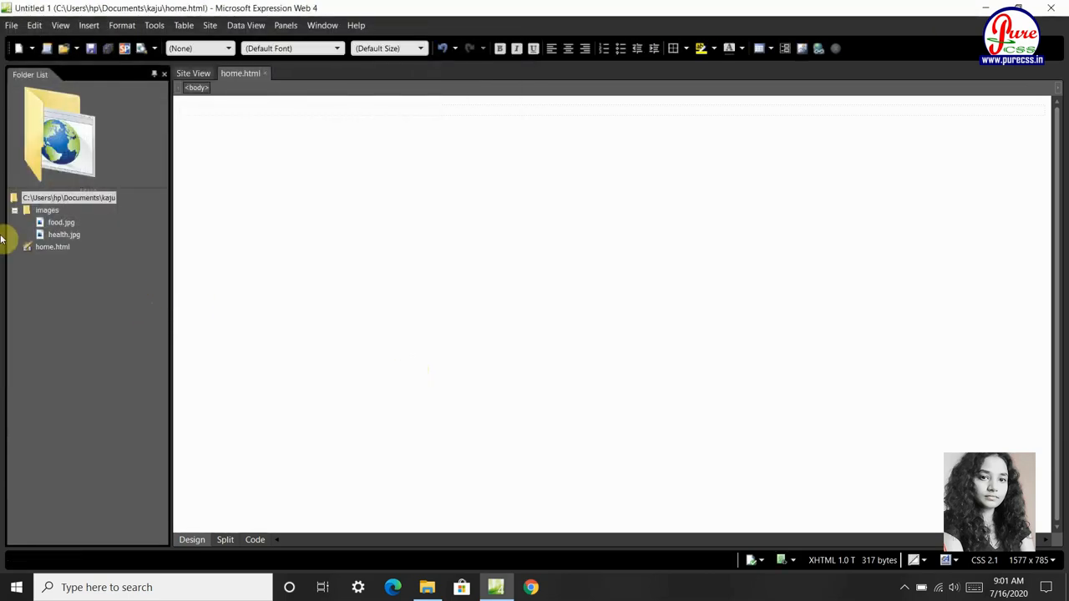
# Step: In Code view add <p>healthy diet</p> to home.html's body and check it in Design and Split views
pyautogui.click(50, 247)
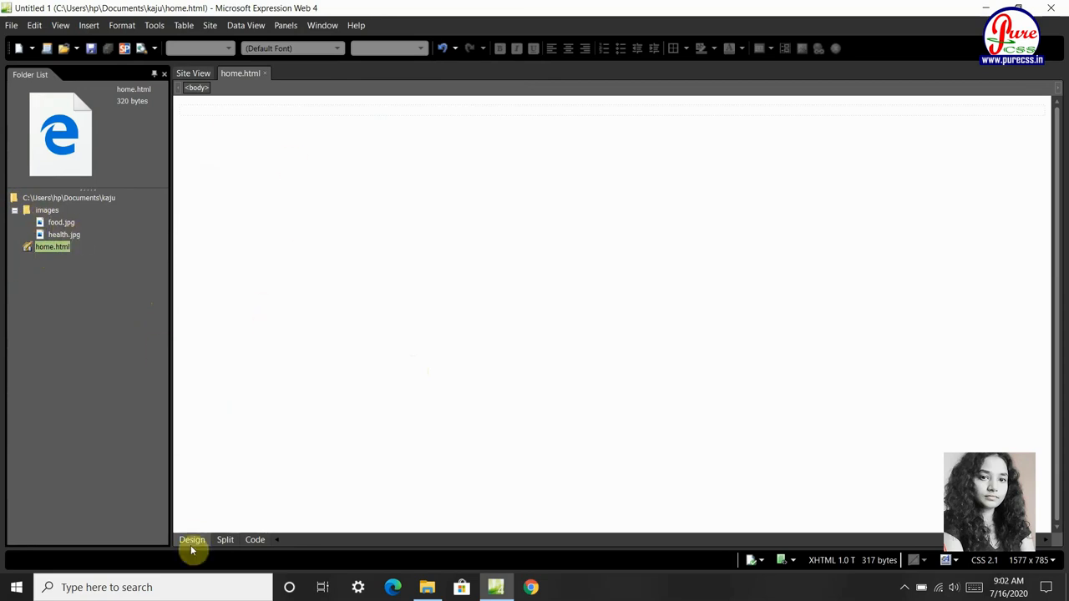
pyautogui.click(254, 541)
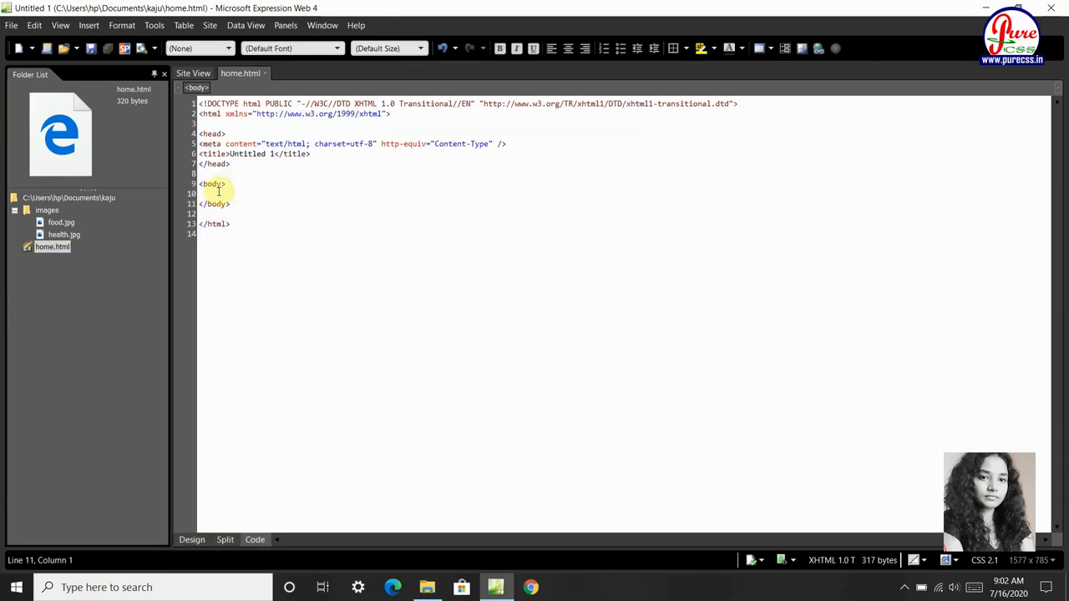
pyautogui.write('<p')
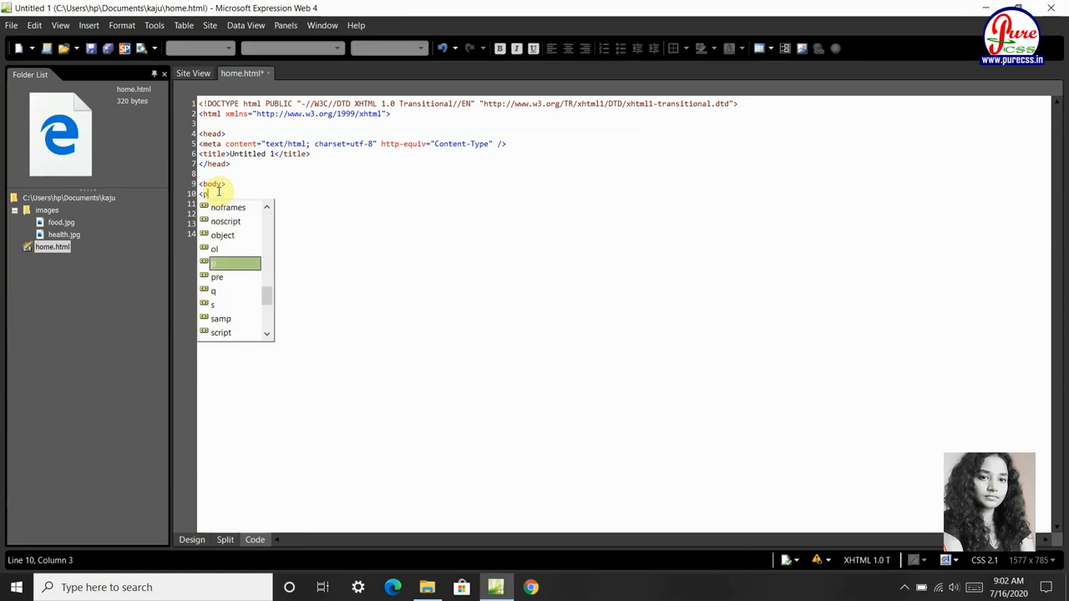
pyautogui.write('>healthy diet</p>')
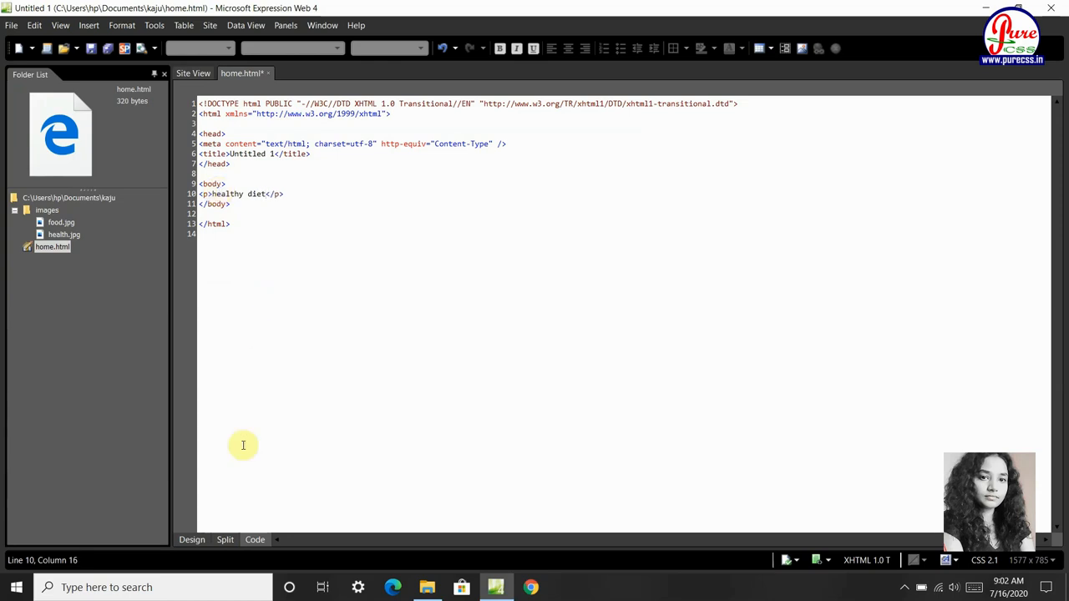
pyautogui.click(192, 539)
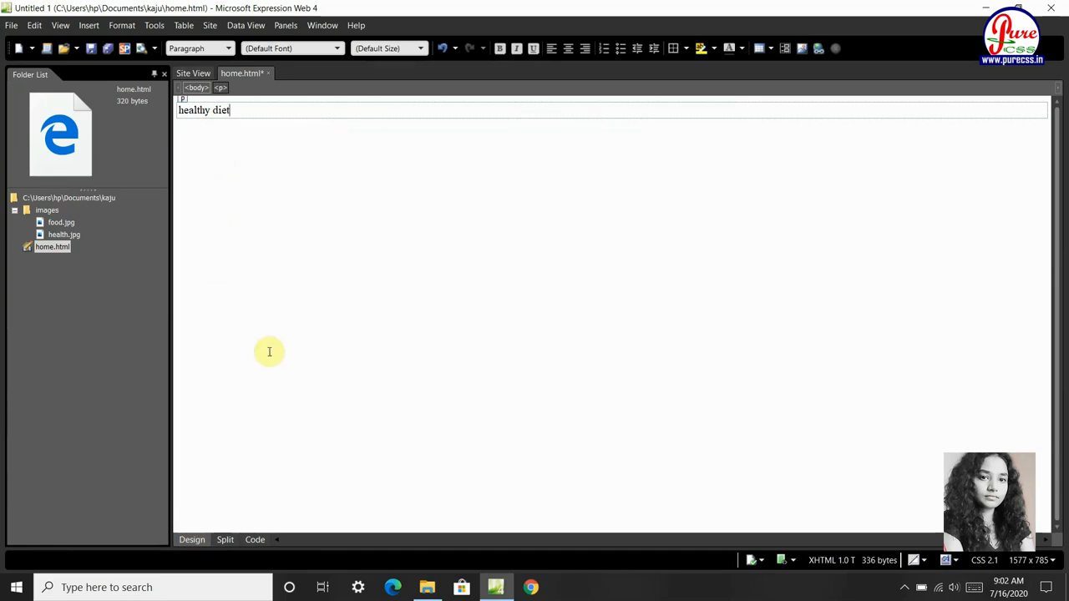
pyautogui.click(226, 540)
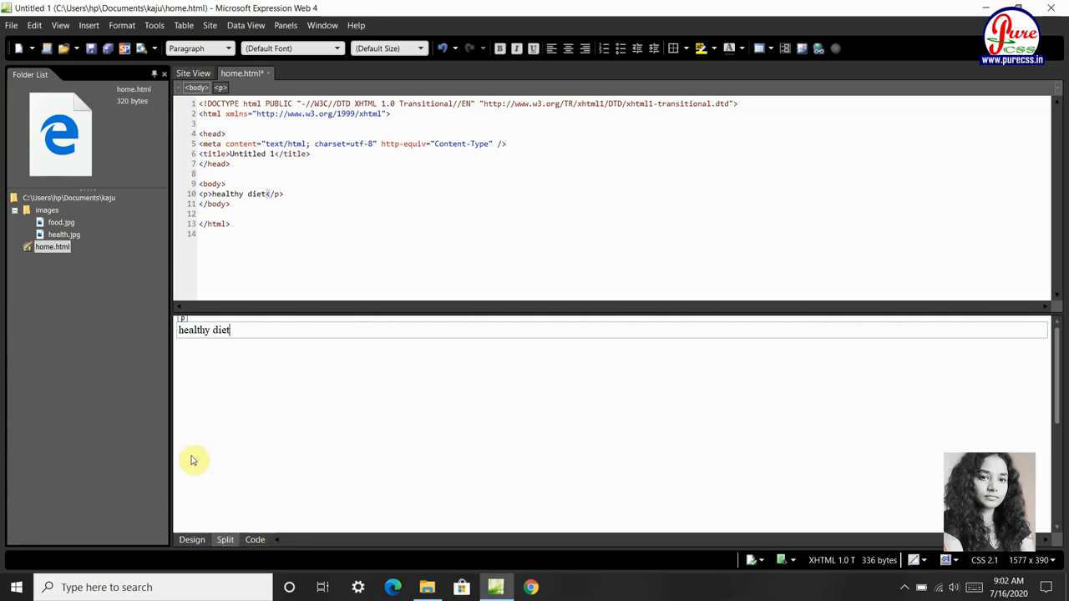
# Step: In Design view add milk, egg, fruits, vegitables and garlic on separate lines under the intro
pyautogui.click(192, 540)
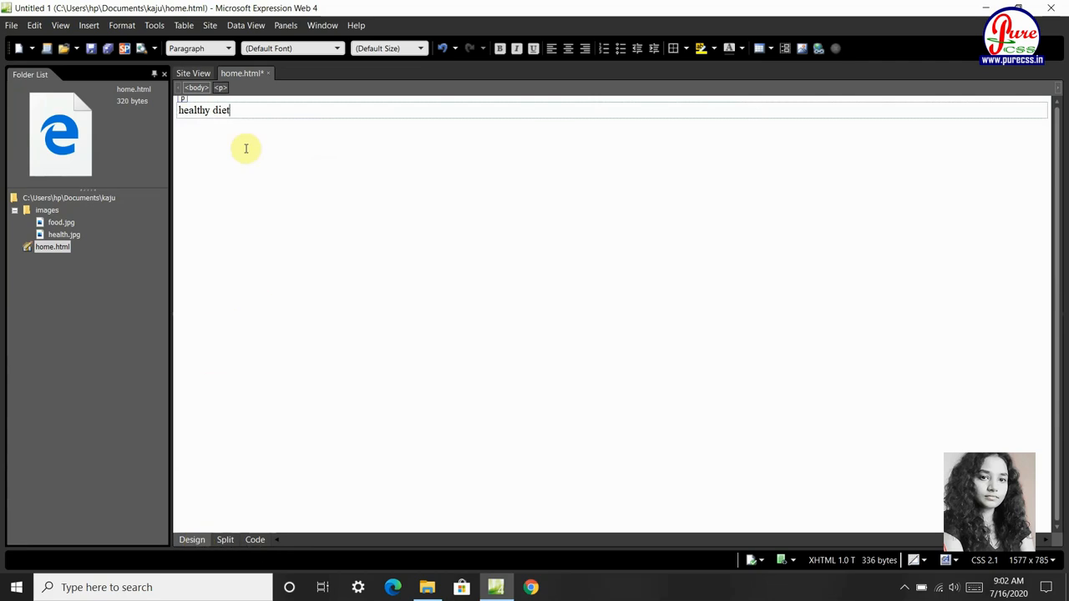
pyautogui.press('Return')
pyautogui.write('list of some healthy foods:-')
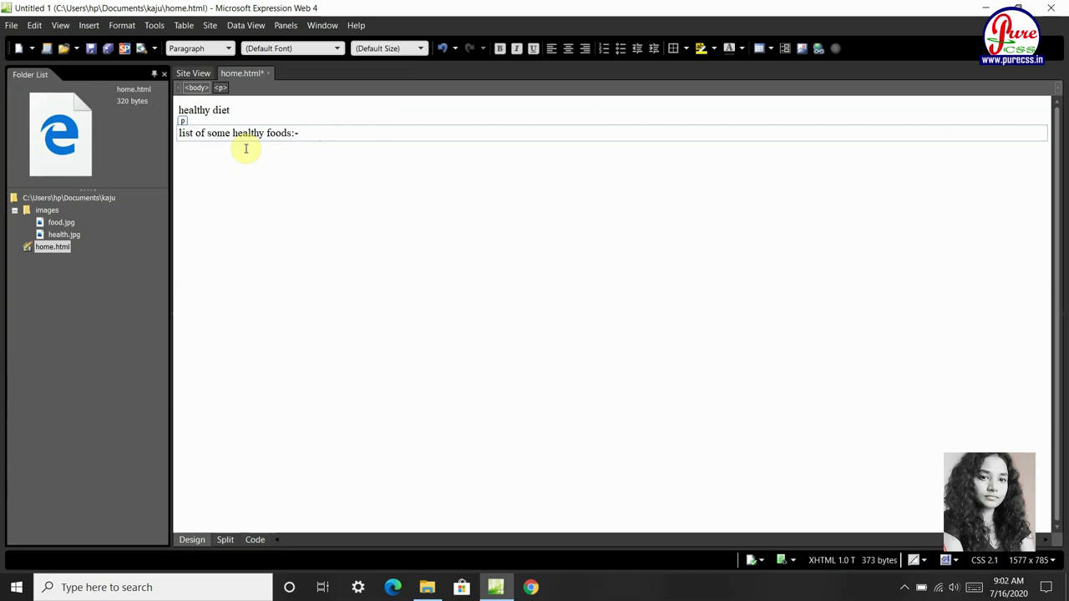
pyautogui.press('Return')
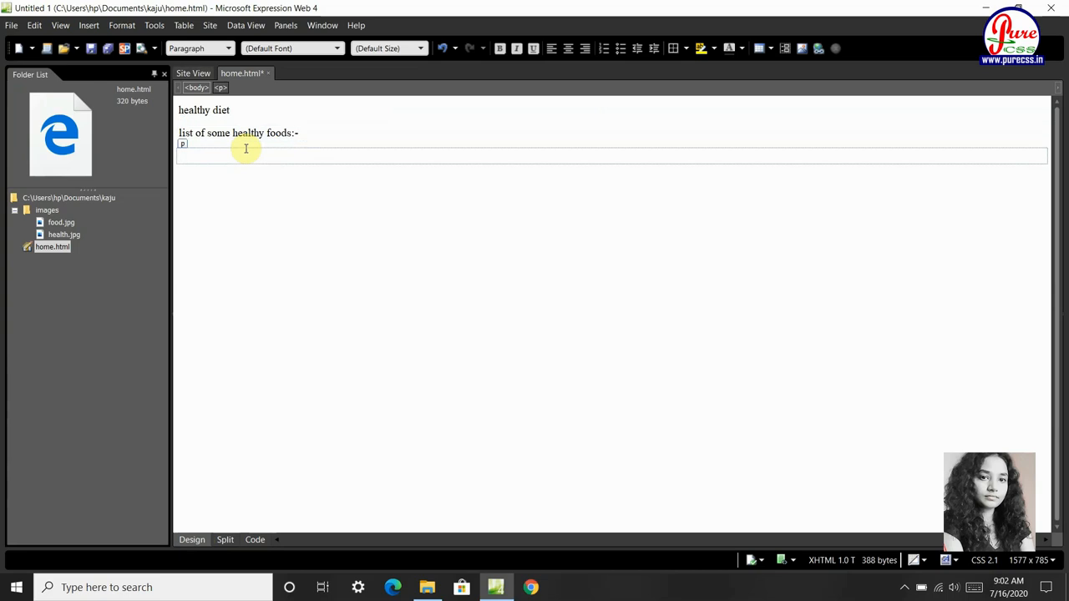
pyautogui.write('milk')
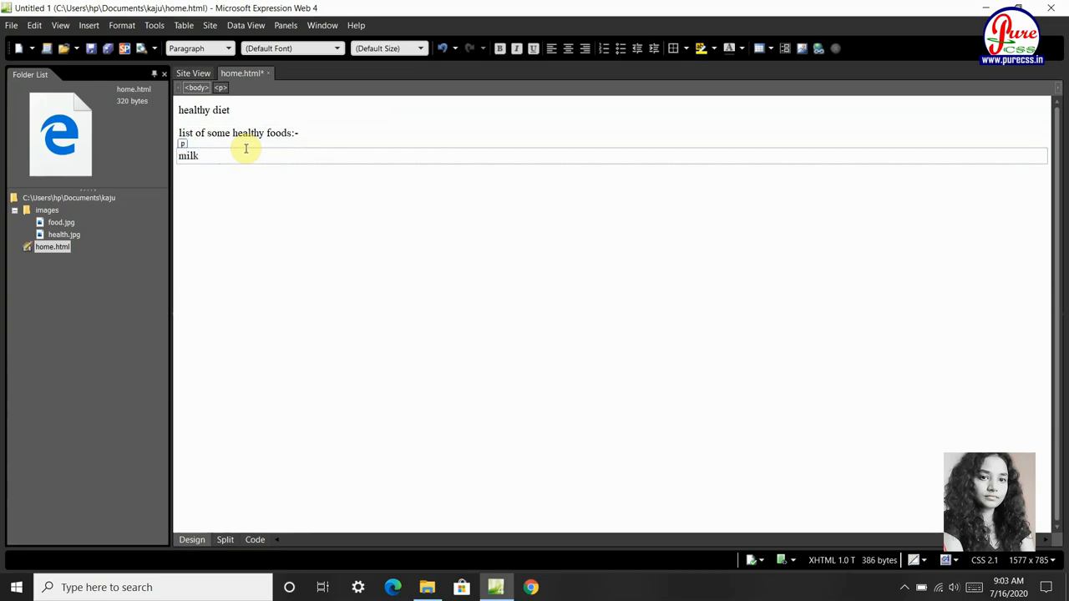
pyautogui.press('Return')
pyautogui.write('eg')
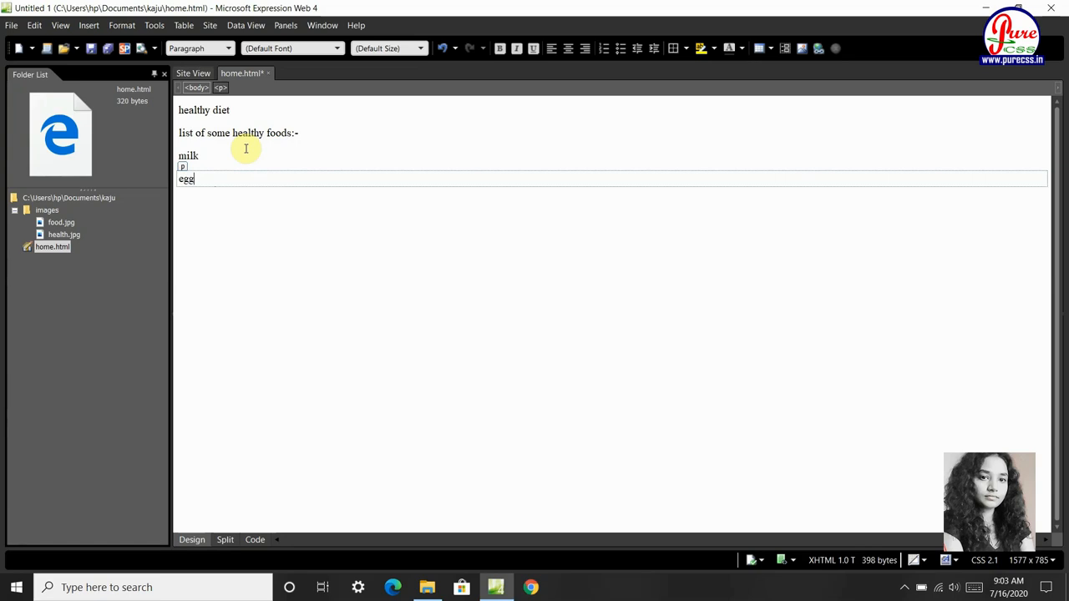
pyautogui.write('g')
pyautogui.press('Return')
pyautogui.write('fruits')
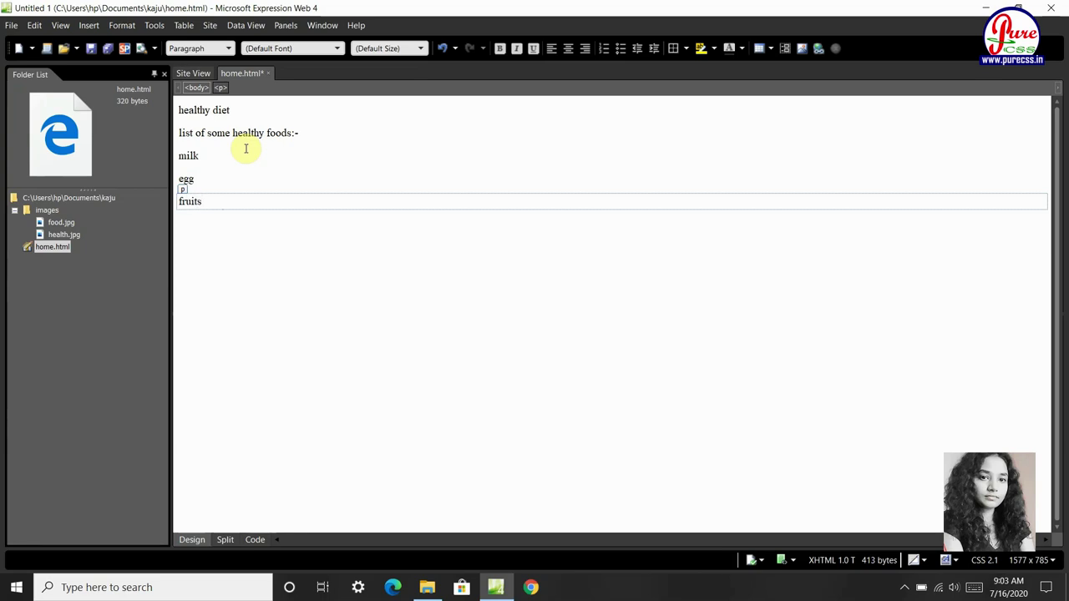
pyautogui.press('Return')
pyautogui.write('vegitables')
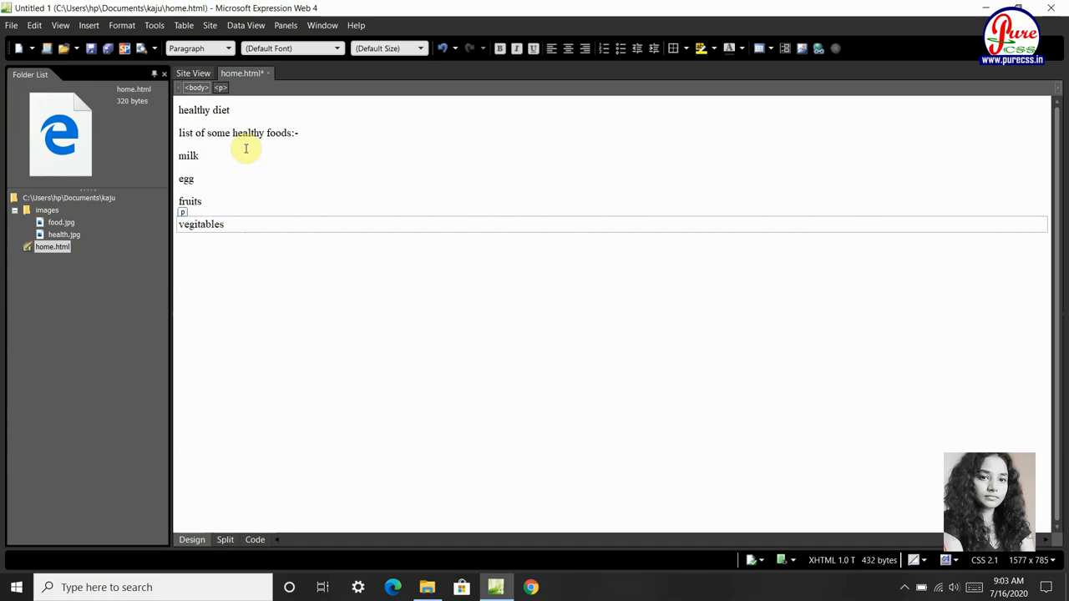
pyautogui.press('Return')
pyautogui.write('garlic')
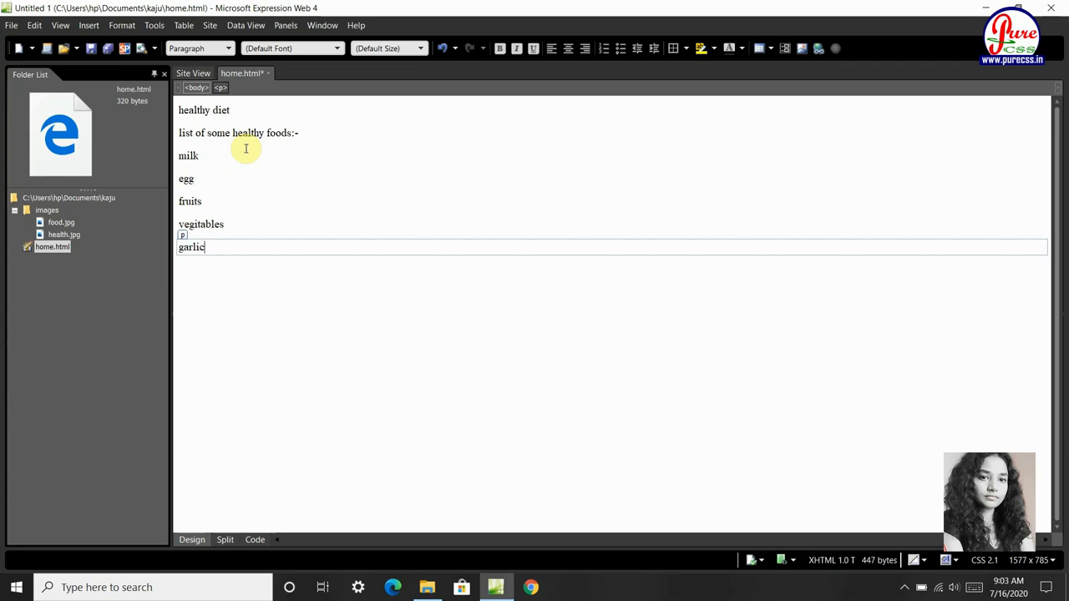
# Step: Set the healthy diet heading to Franklin Gothic Medium, xx-large, italic without bold
pyautogui.click(196, 109)
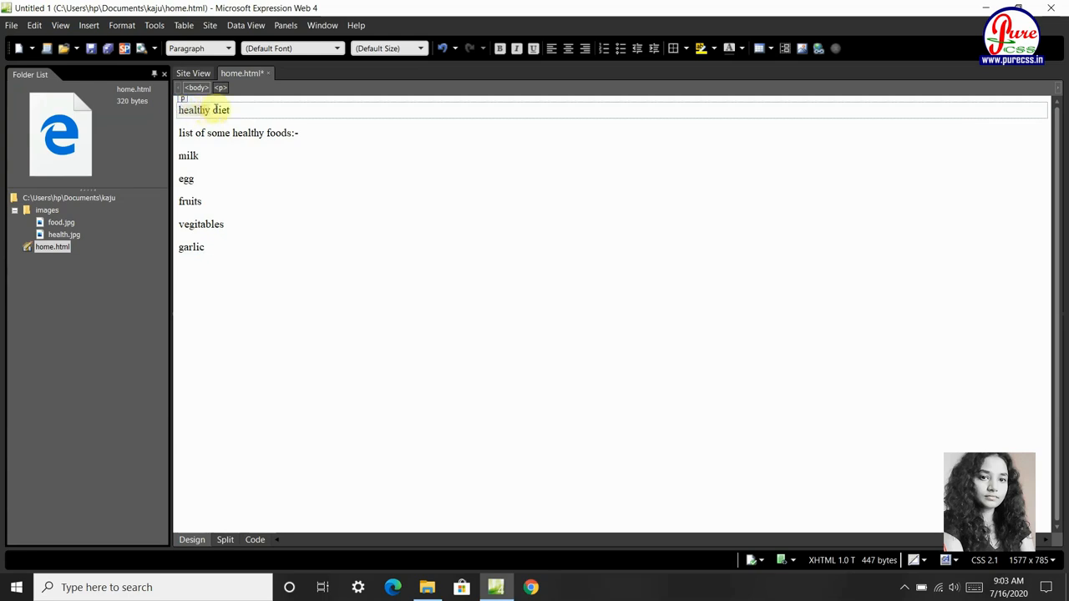
pyautogui.click(338, 49)
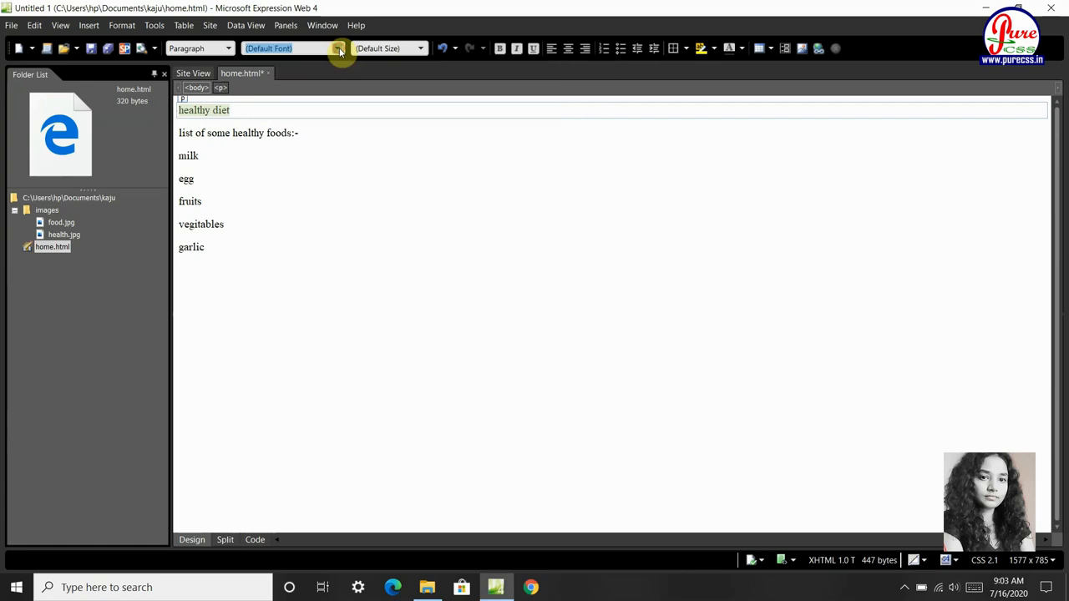
pyautogui.click(341, 50)
pyautogui.click(343, 127)
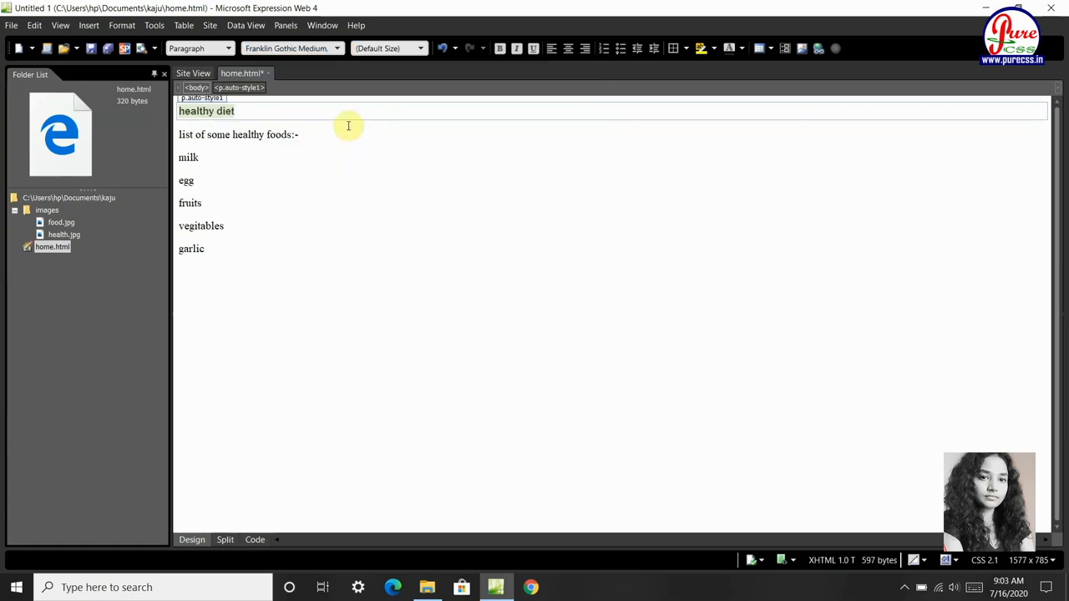
pyautogui.click(421, 50)
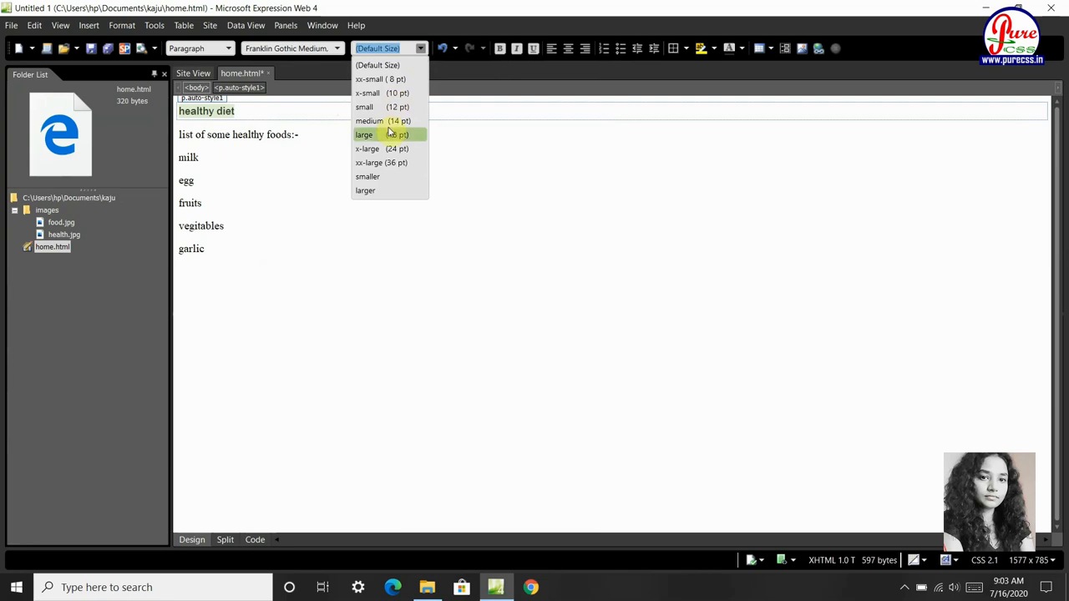
pyautogui.click(385, 162)
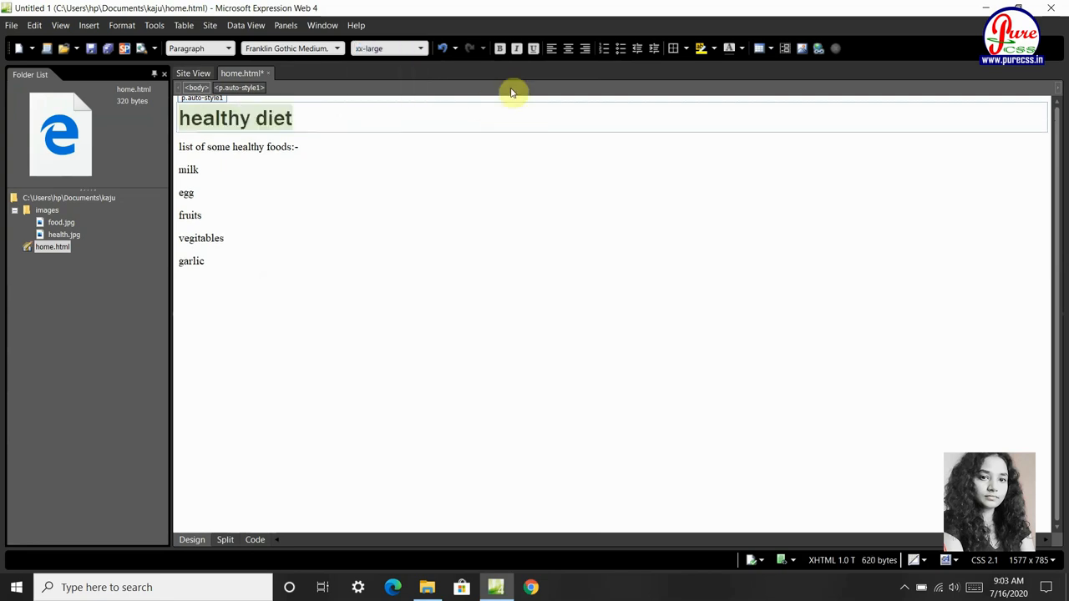
pyautogui.click(501, 48)
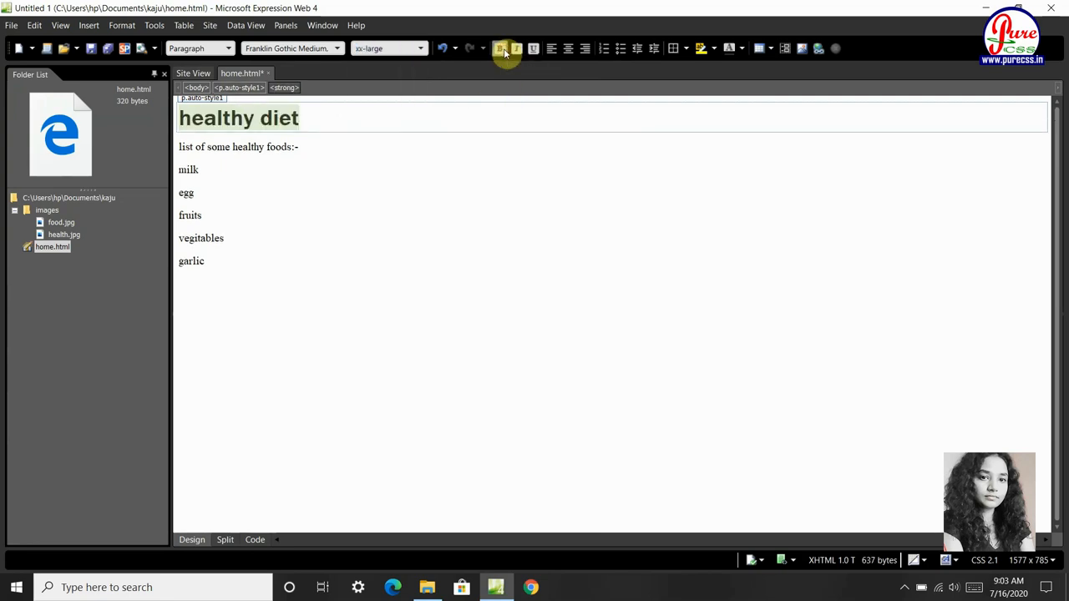
pyautogui.click(516, 48)
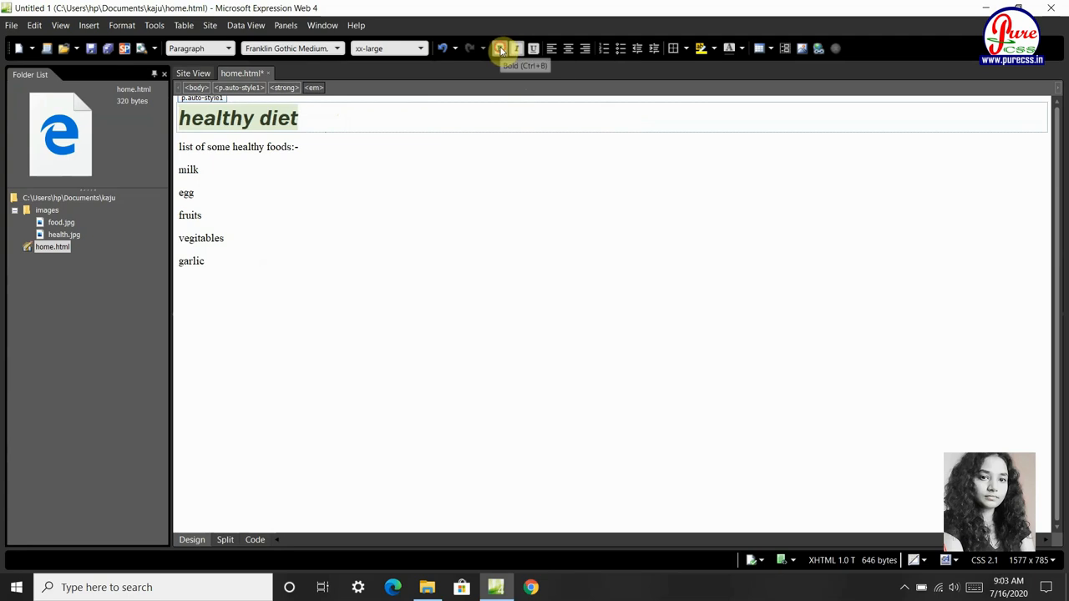
pyautogui.click(501, 48)
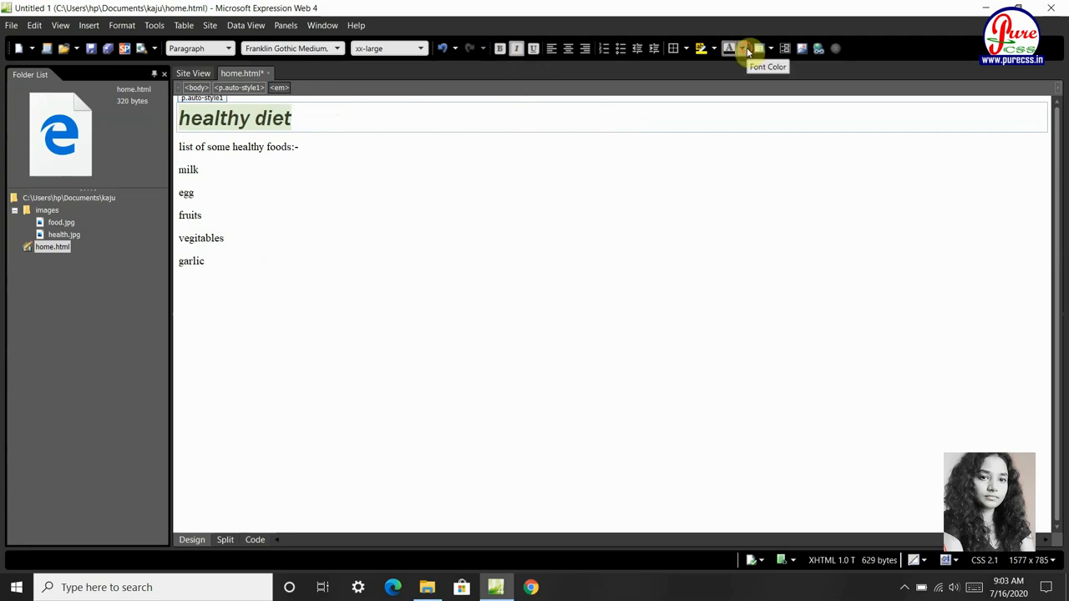
# Step: Colour the heading purple #A027A0 via Font Color
pyautogui.click(747, 48)
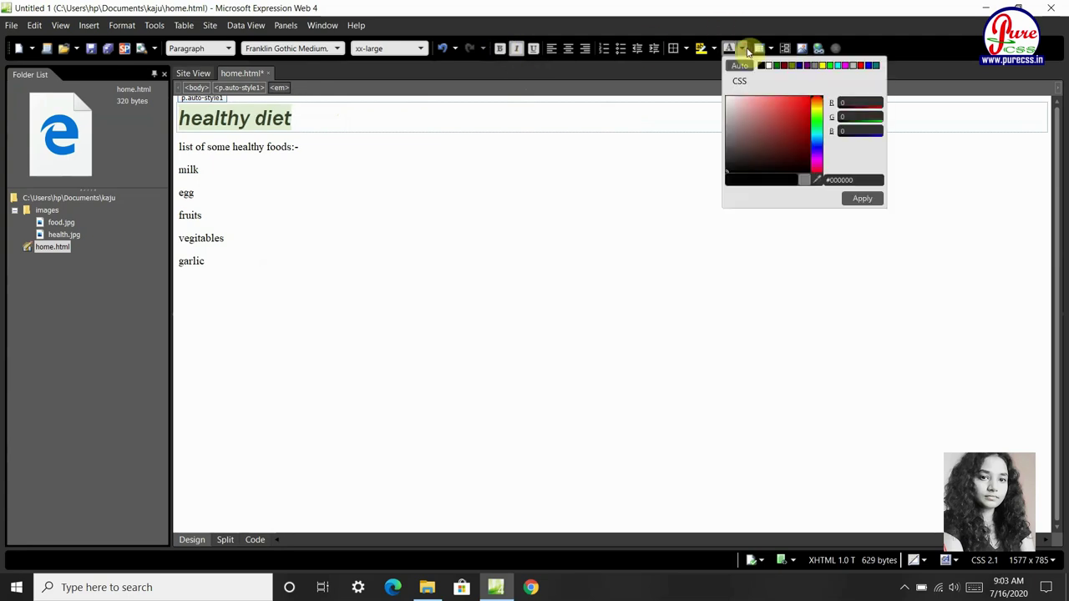
pyautogui.click(846, 66)
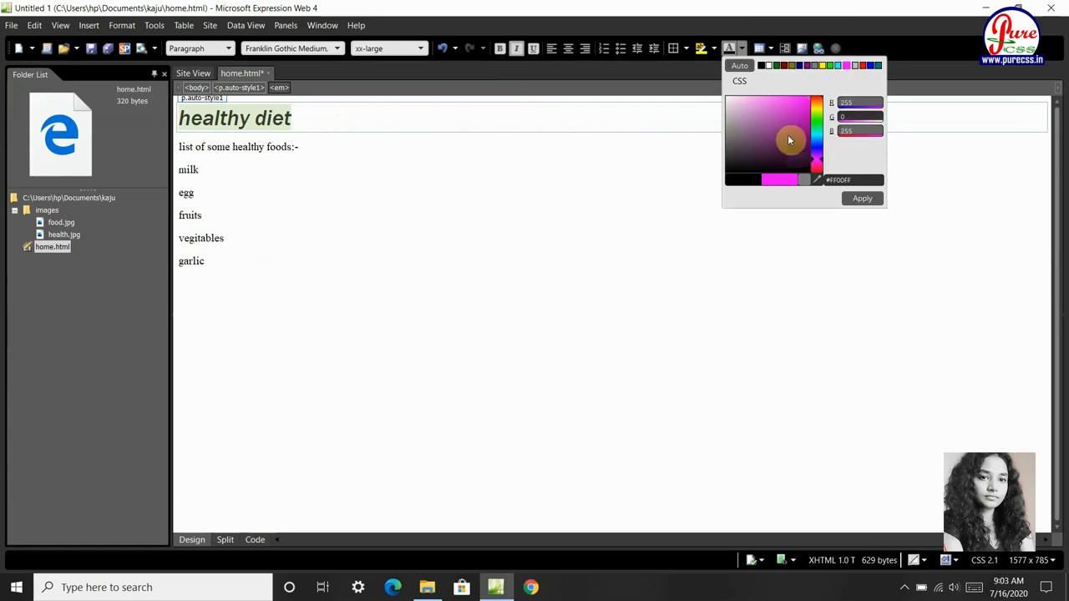
pyautogui.click(789, 134)
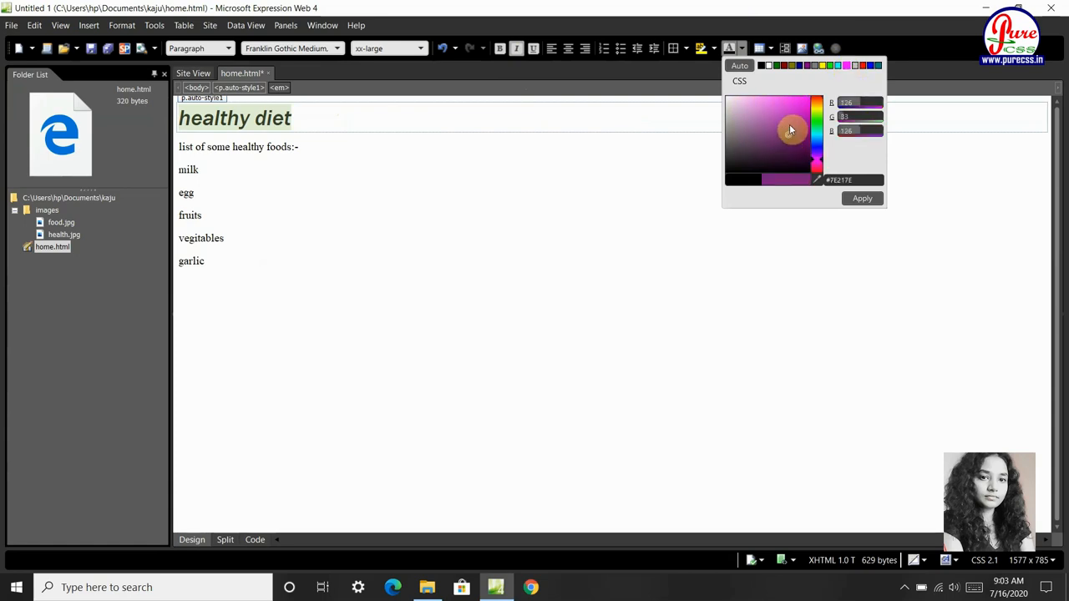
pyautogui.click(789, 123)
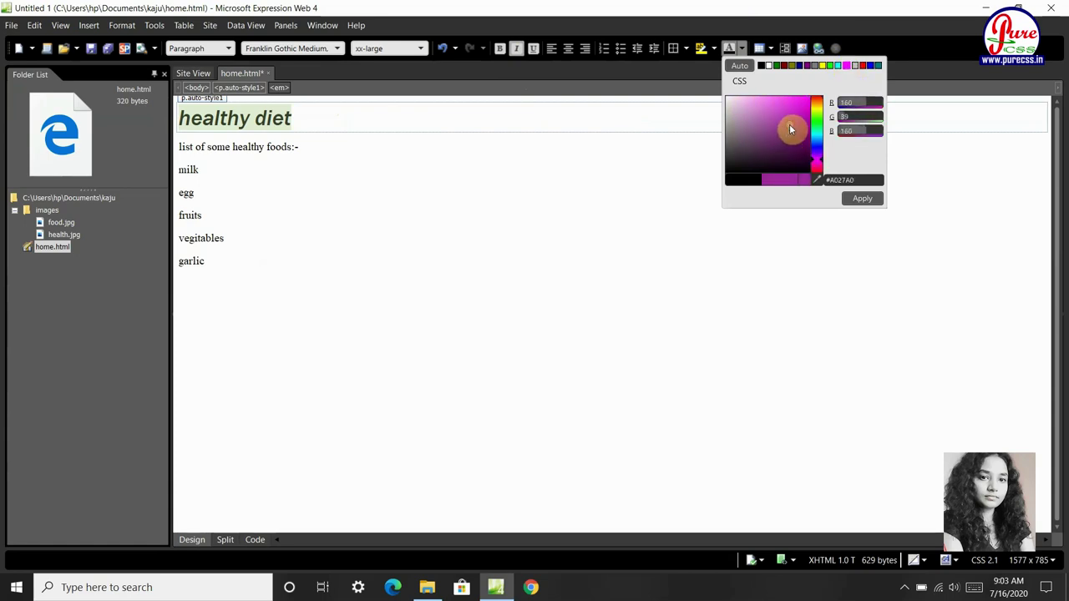
pyautogui.click(862, 199)
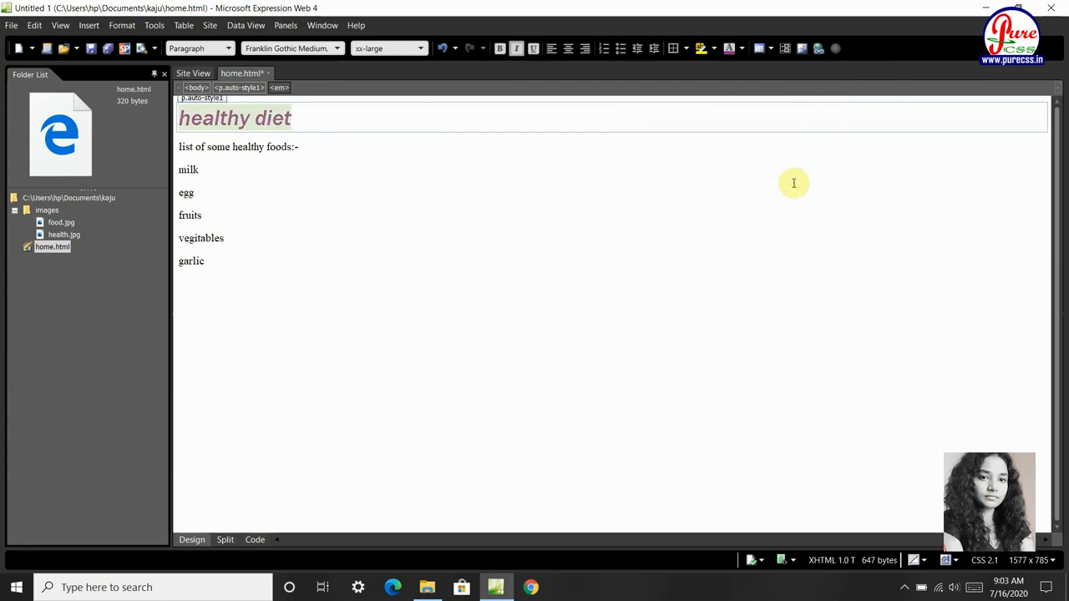
# Step: Select milk through garlic and cycle list formatting, leaving garlic as a bulleted item
pyautogui.click(240, 88)
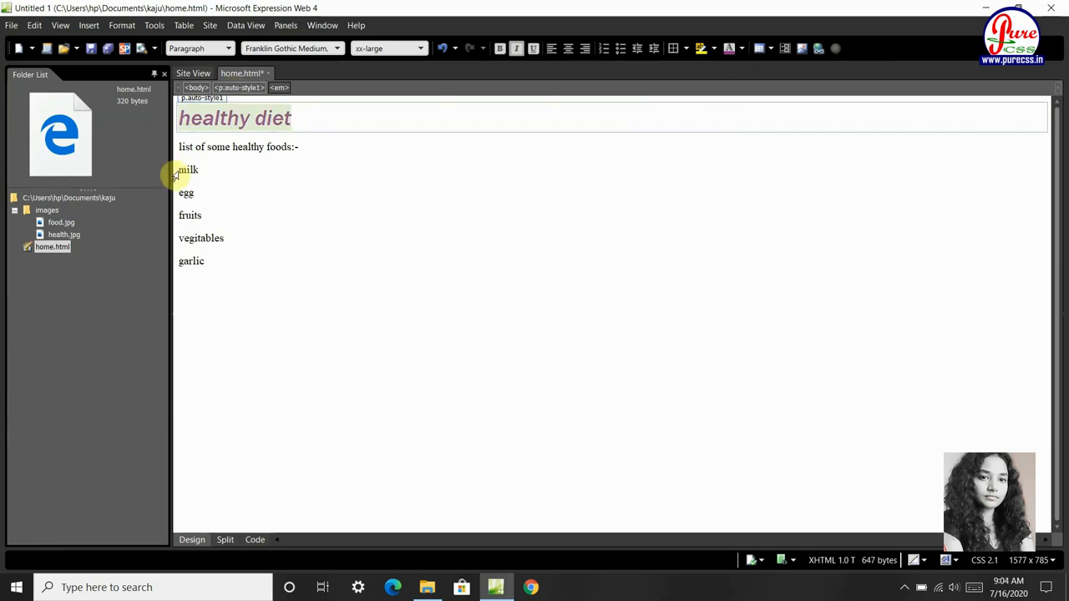
pyautogui.click(179, 169)
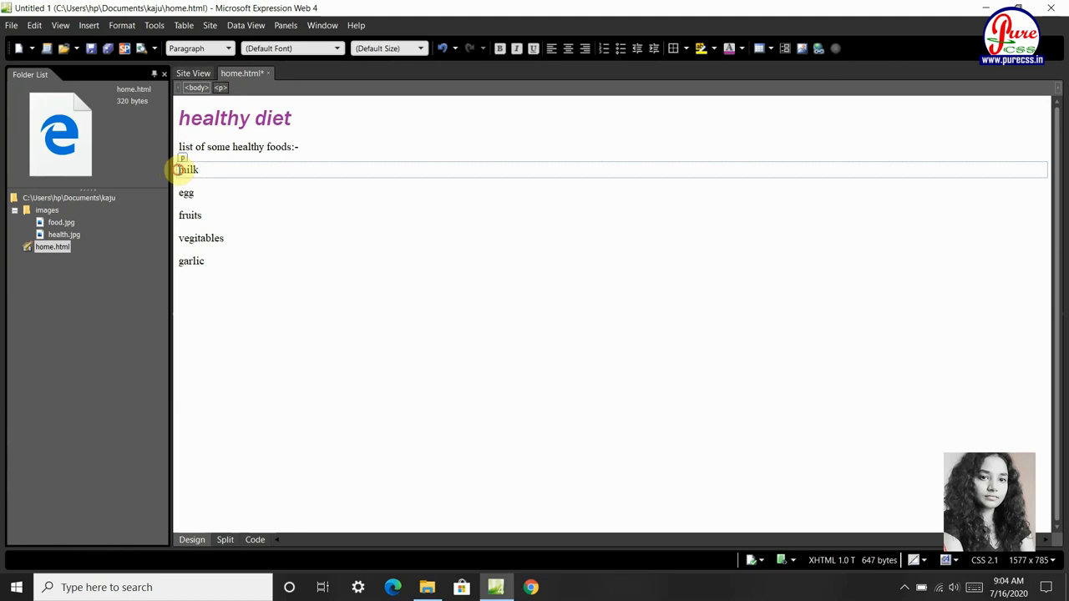
pyautogui.moveTo(178, 170); pyautogui.dragTo(299, 292)
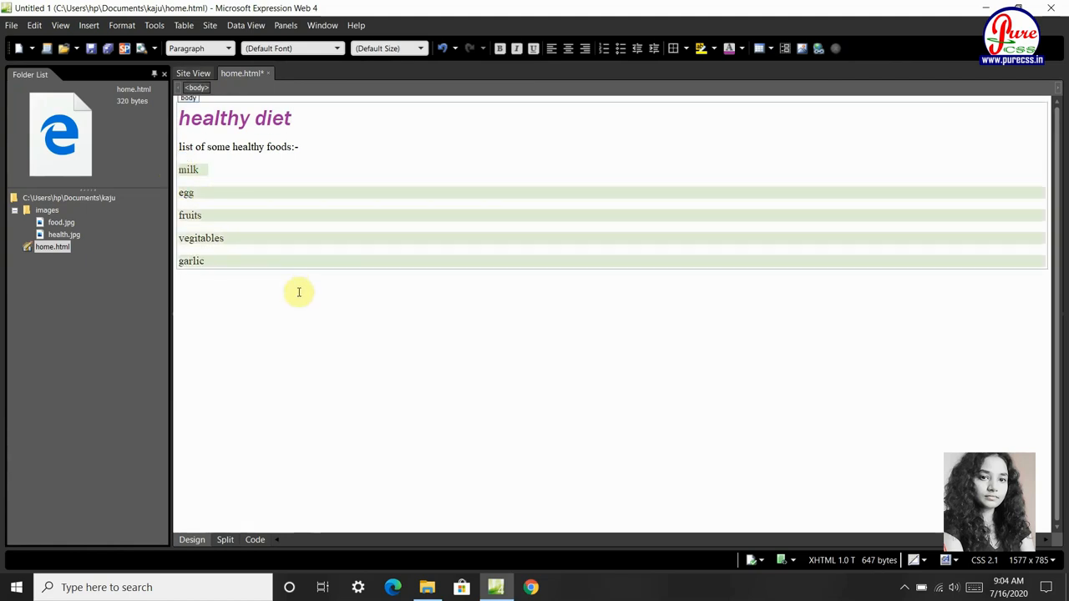
pyautogui.click(621, 49)
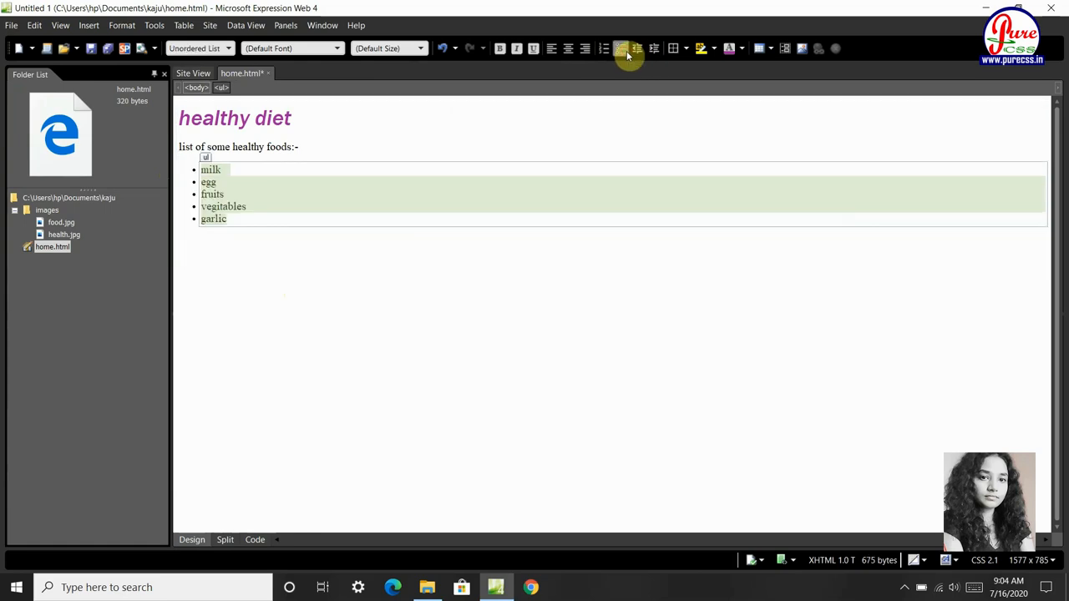
pyautogui.click(603, 48)
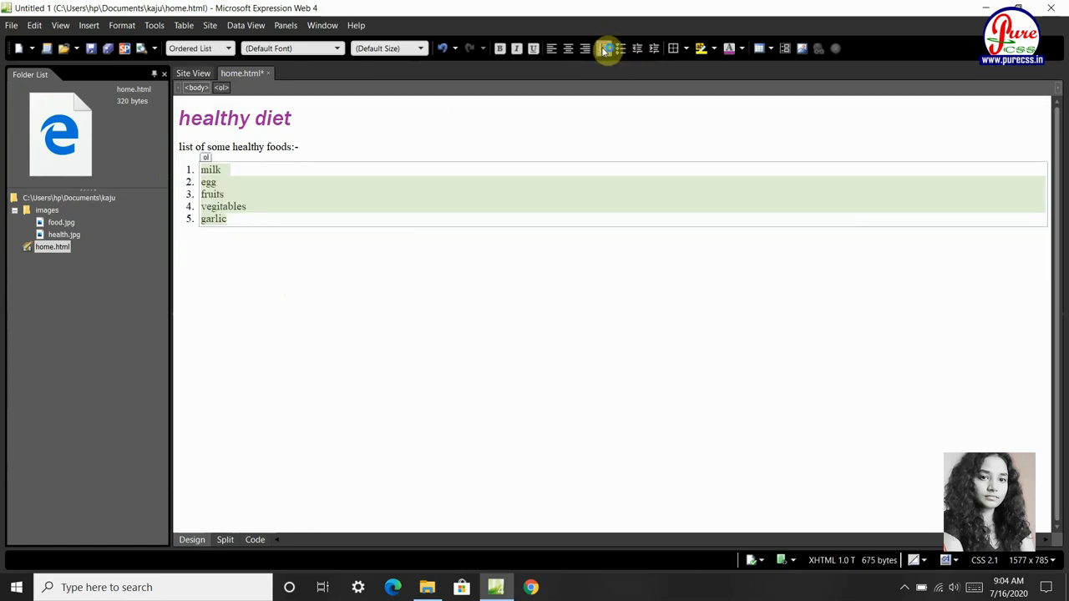
pyautogui.click(603, 48)
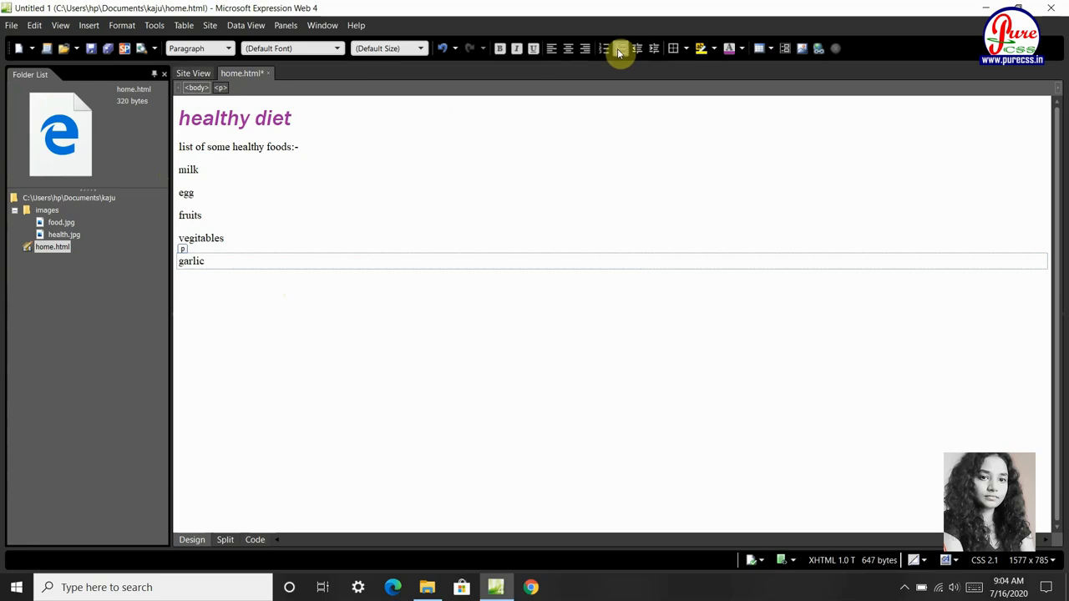
pyautogui.click(621, 52)
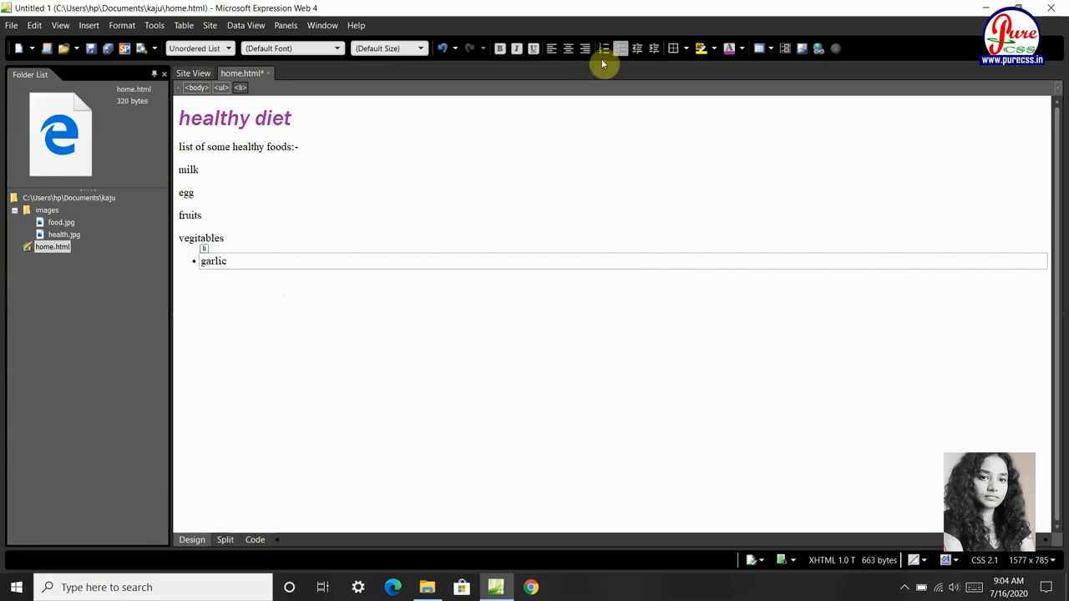
# Step: Bullet milk through vegitables so all five foods form one list, then return to the heading
pyautogui.click(552, 143)
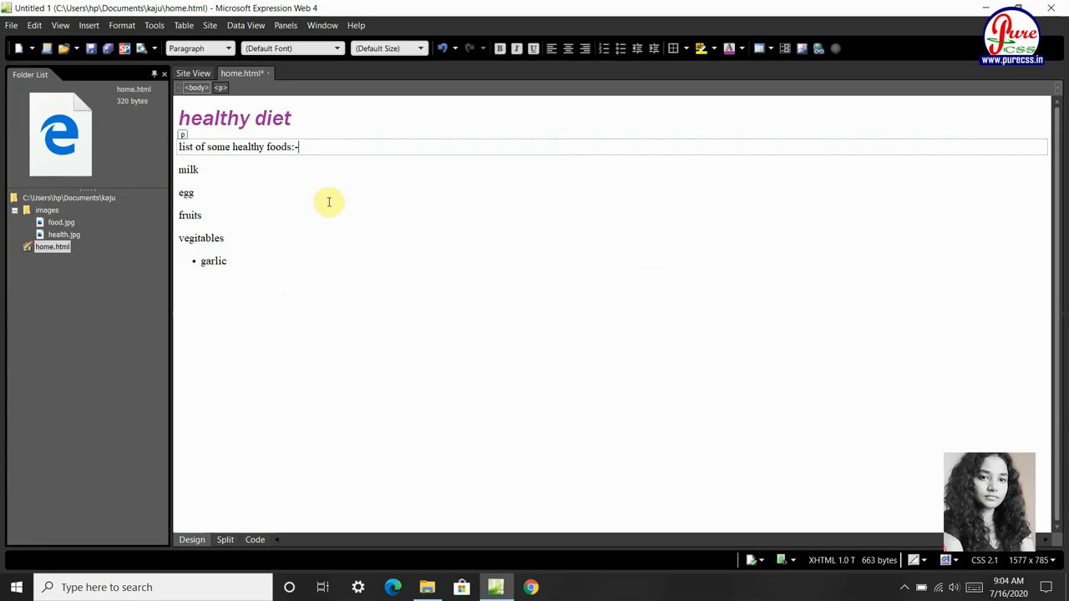
pyautogui.click(178, 169)
pyautogui.moveTo(179, 170); pyautogui.dragTo(269, 250)
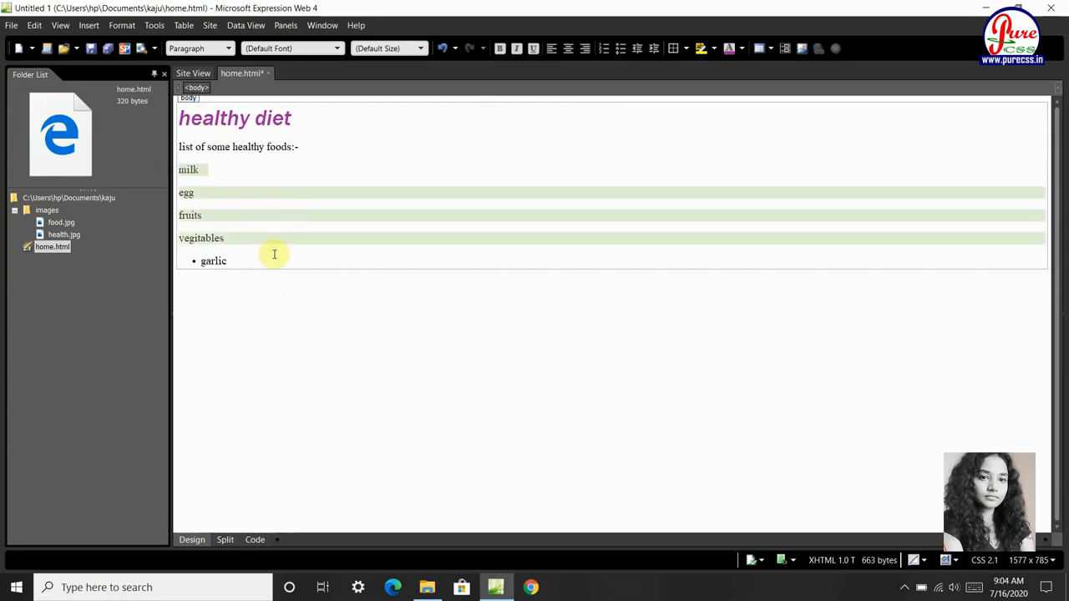
pyautogui.click(619, 48)
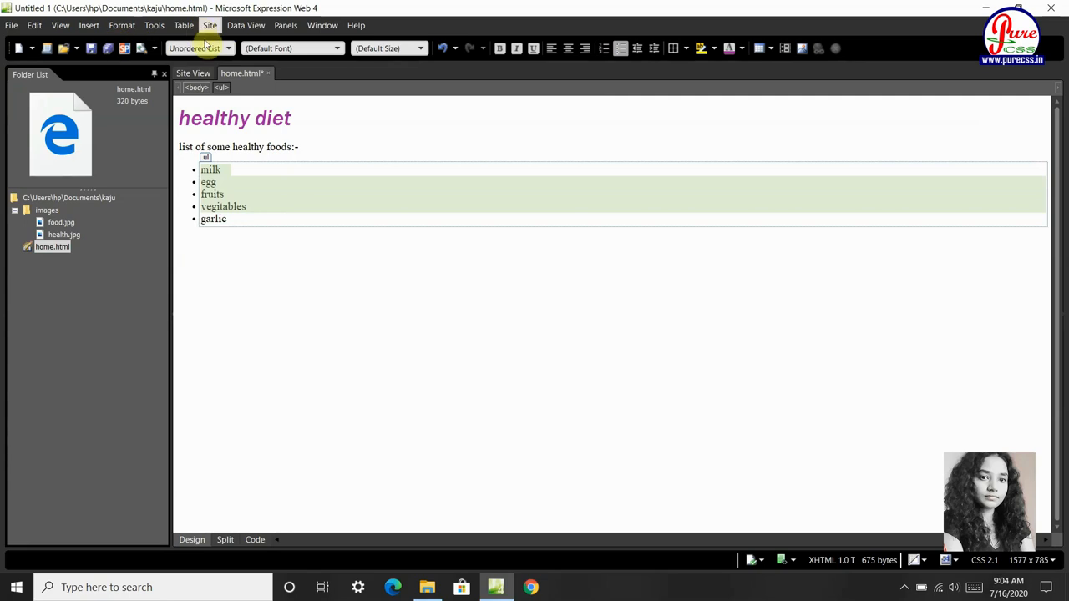
pyautogui.click(277, 286)
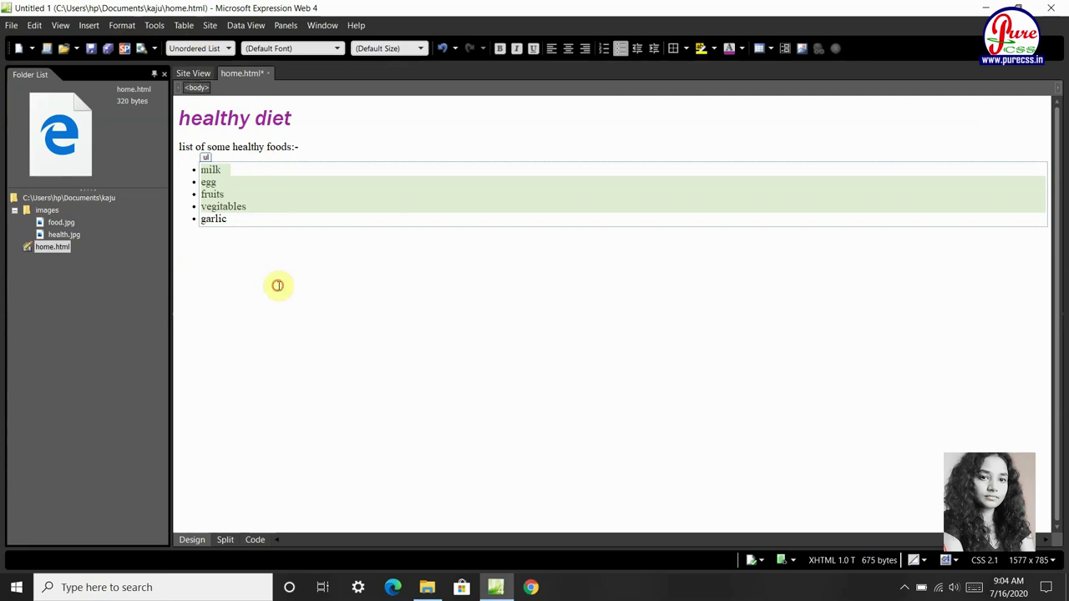
pyautogui.click(250, 117)
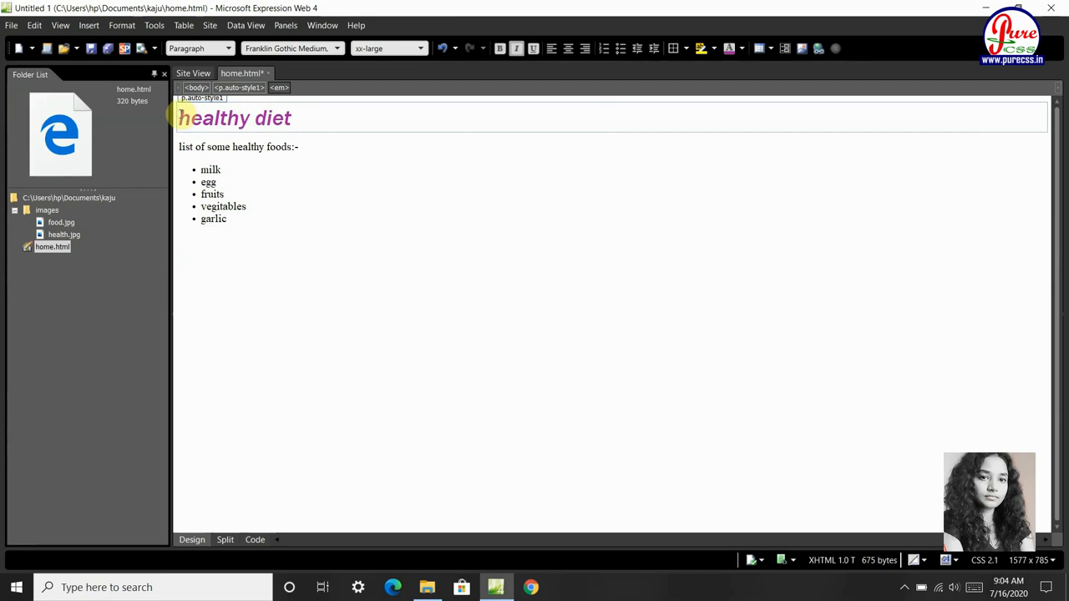
# Step: Add blank paragraphs above the heading and type 'menu | about us | contact us' in the top one
pyautogui.press('Return')
pyautogui.press('Return')
pyautogui.press('Return')
pyautogui.press('Return')
pyautogui.press('Return')
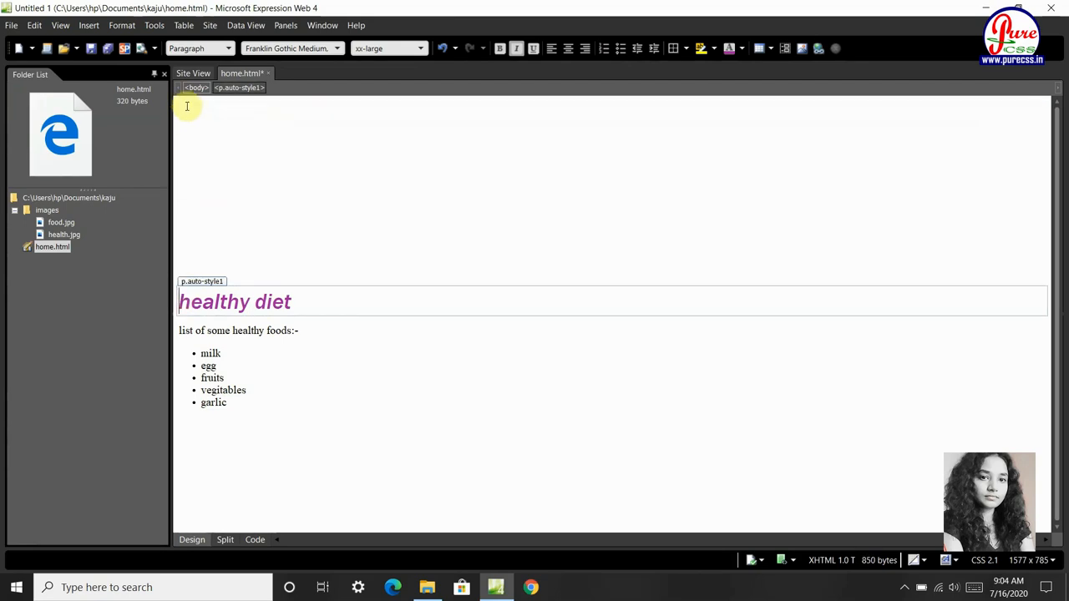
pyautogui.click(187, 106)
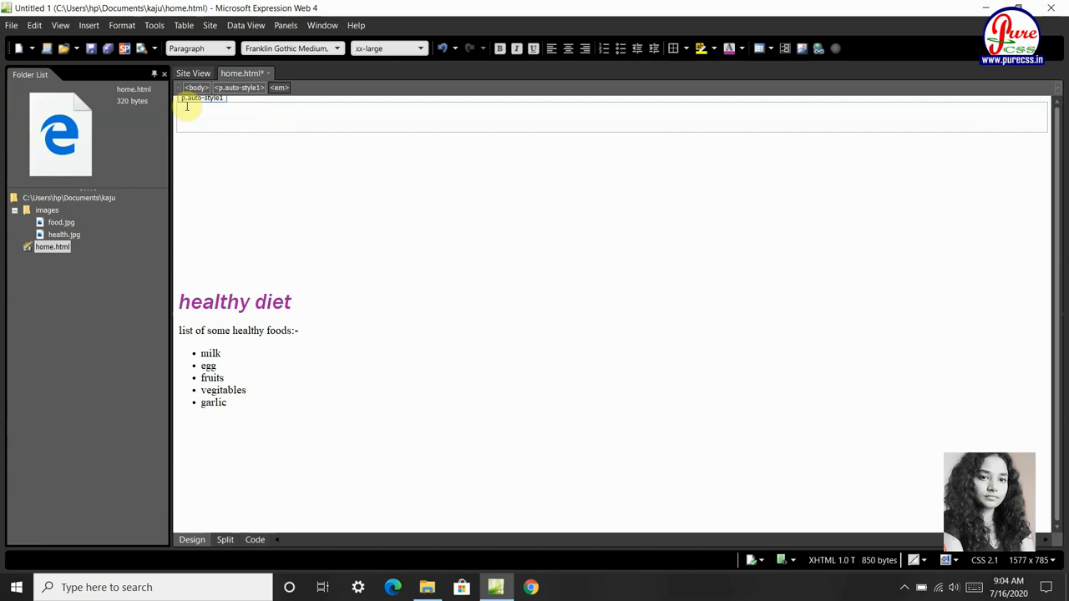
pyautogui.write('menu')
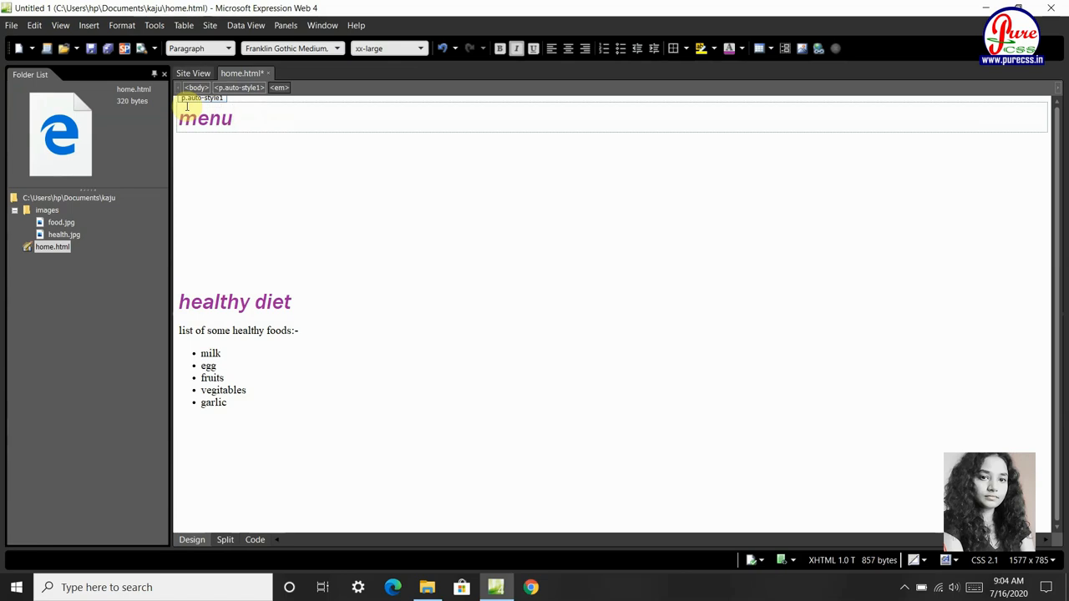
pyautogui.write(' |')
pyautogui.write('about ')
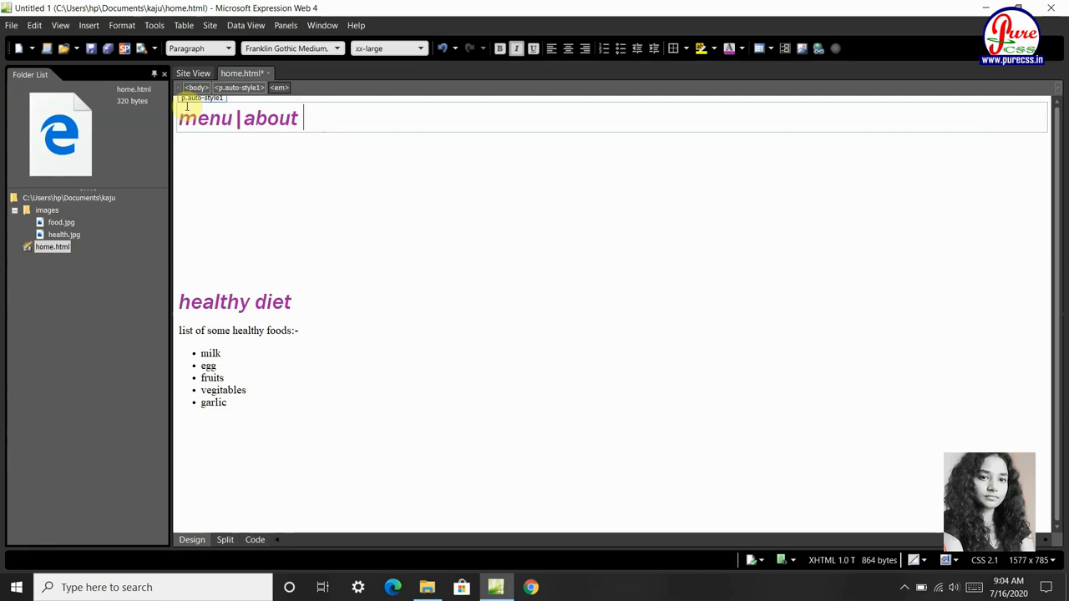
pyautogui.write('us')
pyautogui.write(' |c')
pyautogui.write('ontac')
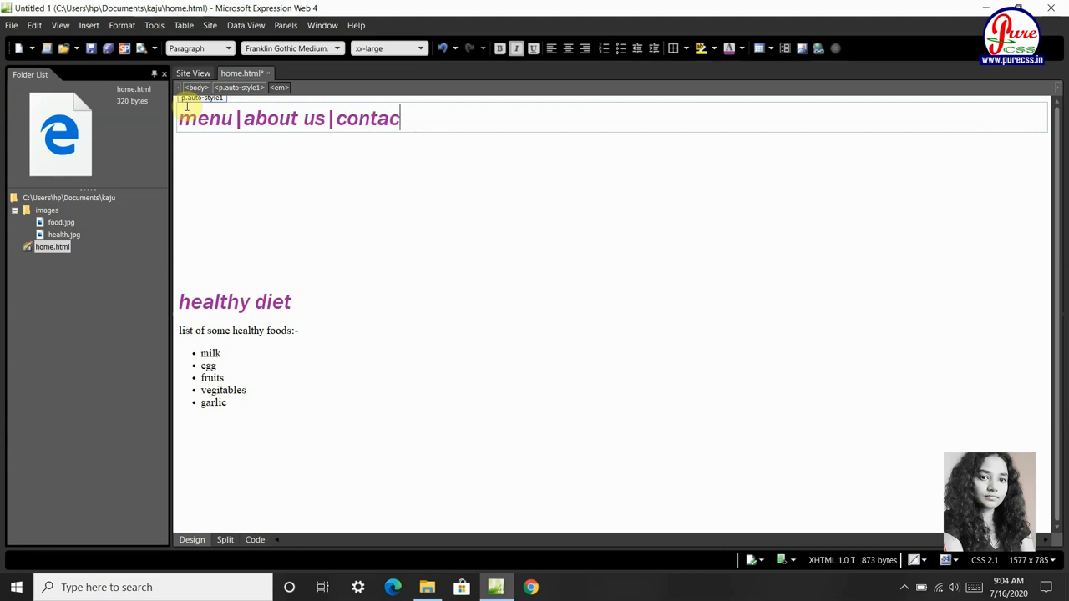
pyautogui.write('t ')
pyautogui.write('us')
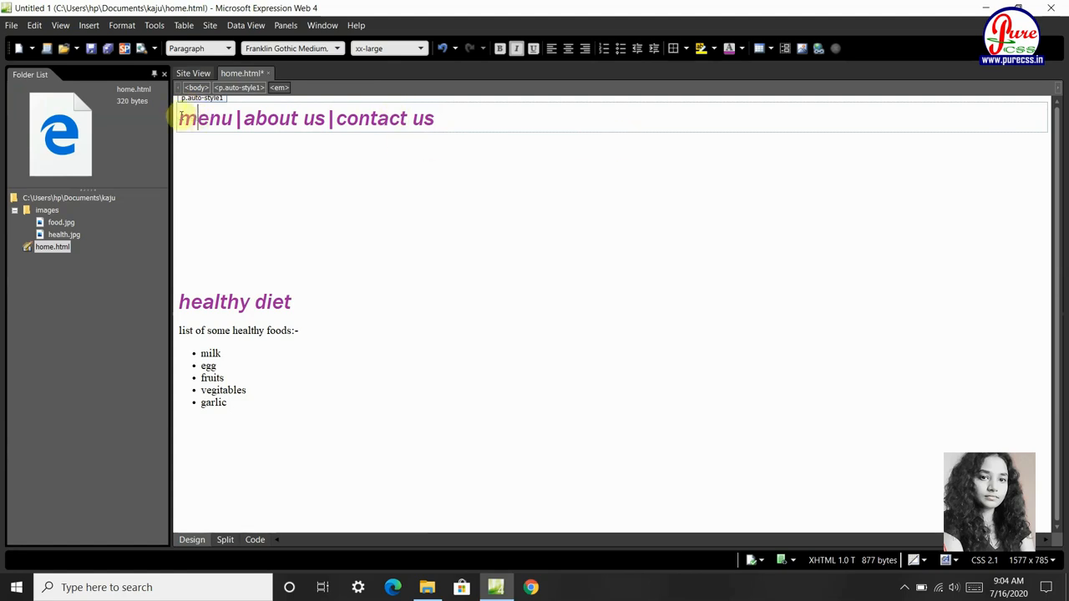
# Step: Make the word 'menu' a hyperlink to the existing file home.html
pyautogui.click(179, 118)
pyautogui.moveTo(179, 118); pyautogui.dragTo(234, 118)
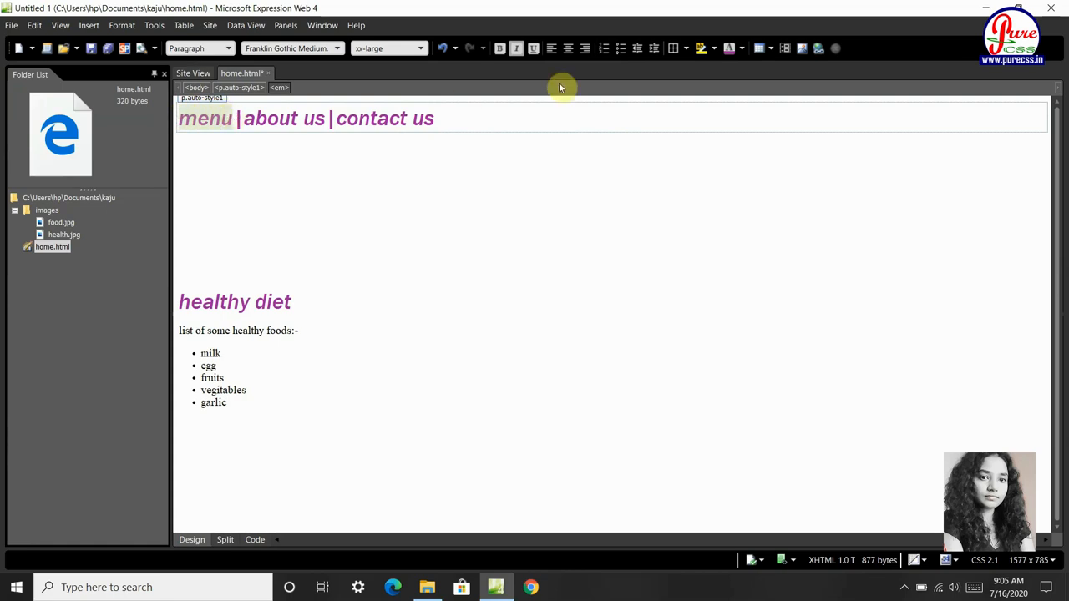
pyautogui.click(820, 49)
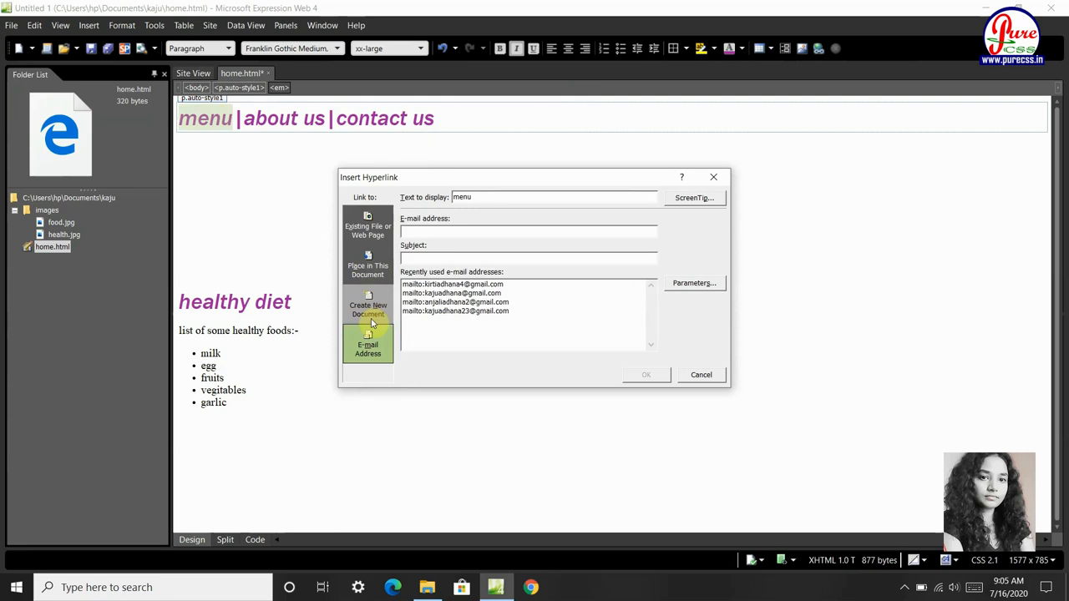
pyautogui.click(367, 227)
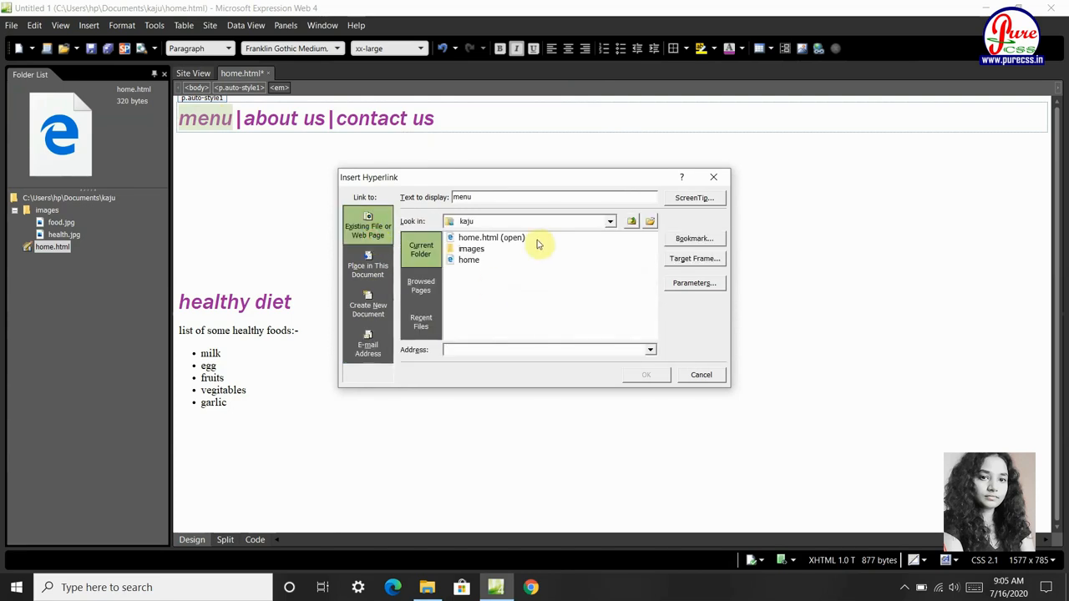
pyautogui.click(492, 237)
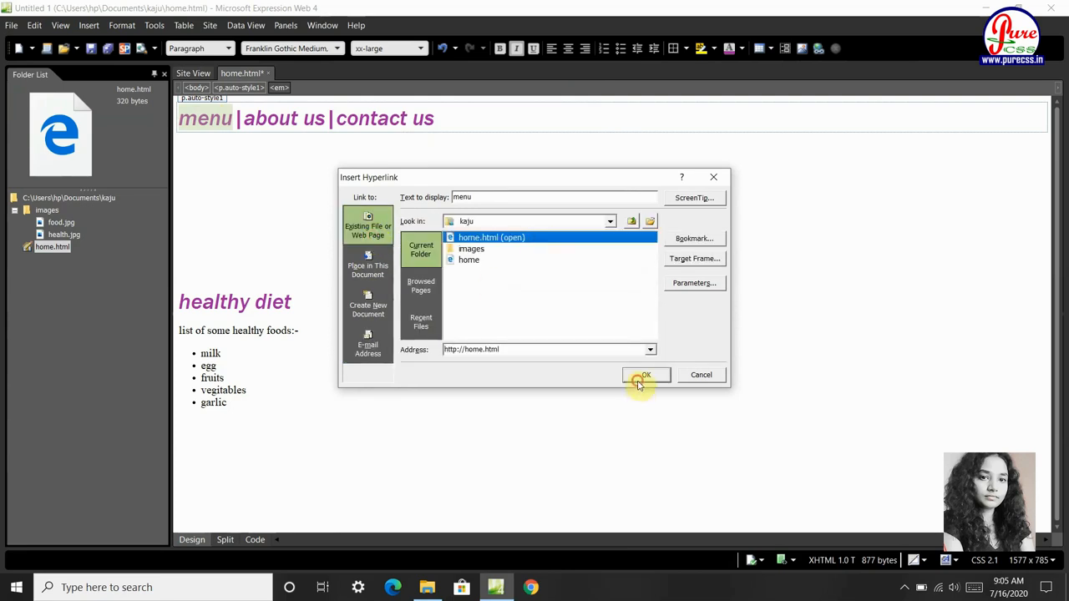
pyautogui.click(646, 374)
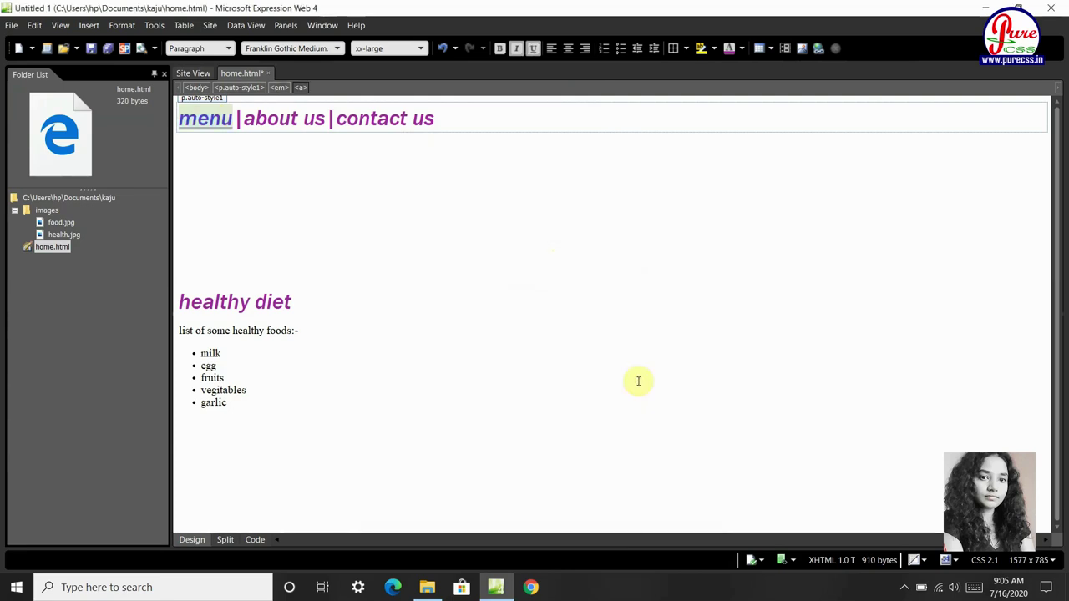
# Step: Make 'about us' a hyperlink to home.html, then select 'contact us'
pyautogui.click(244, 118)
pyautogui.moveTo(244, 118); pyautogui.dragTo(323, 114)
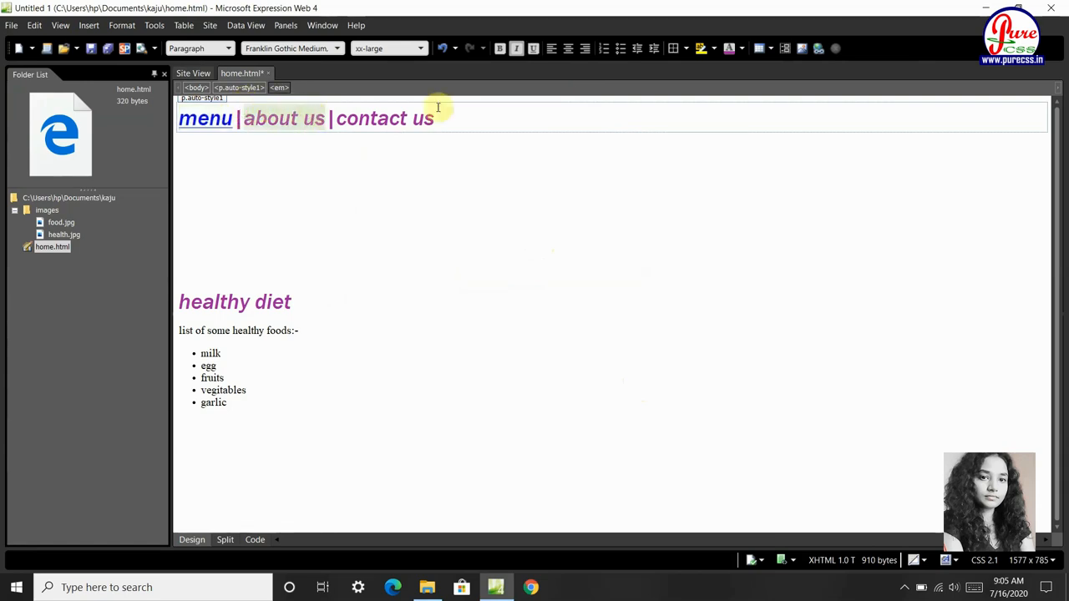
pyautogui.click(829, 50)
pyautogui.click(415, 286)
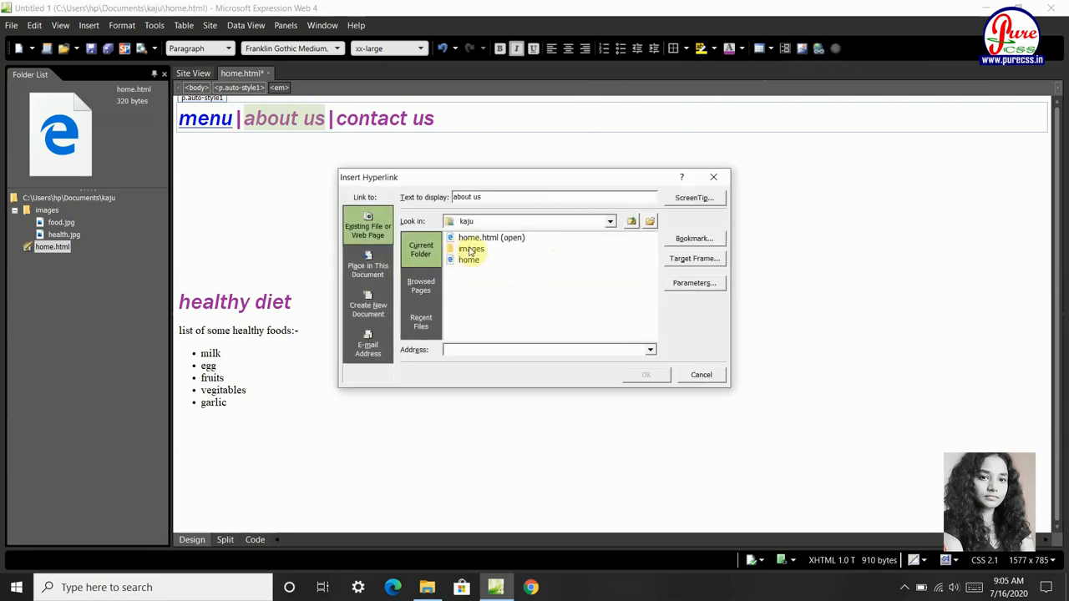
pyautogui.click(491, 237)
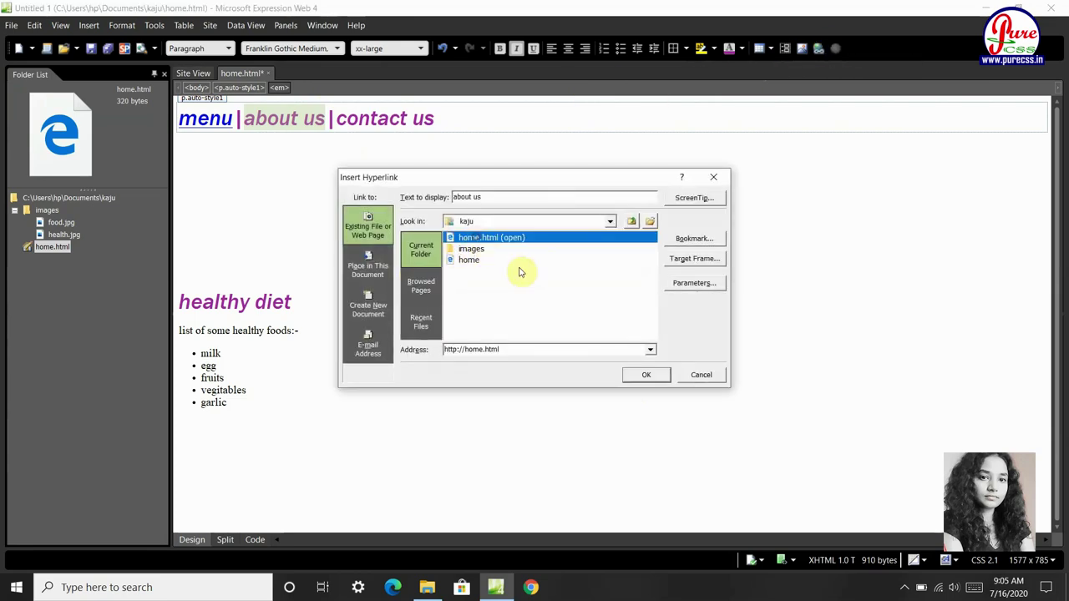
pyautogui.click(645, 375)
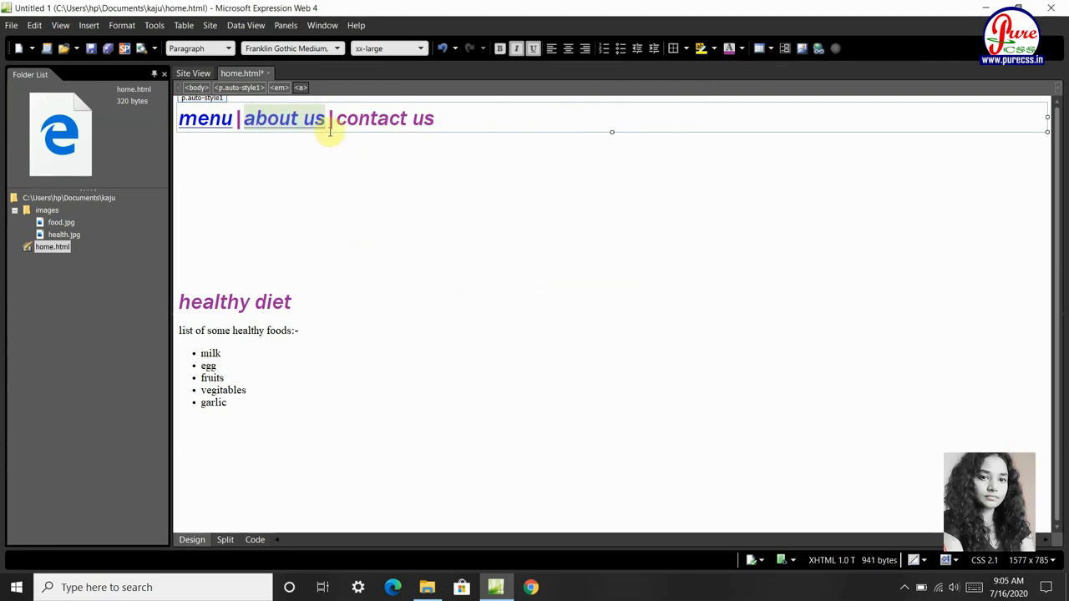
pyautogui.click(334, 119)
pyautogui.moveTo(334, 119); pyautogui.dragTo(445, 115)
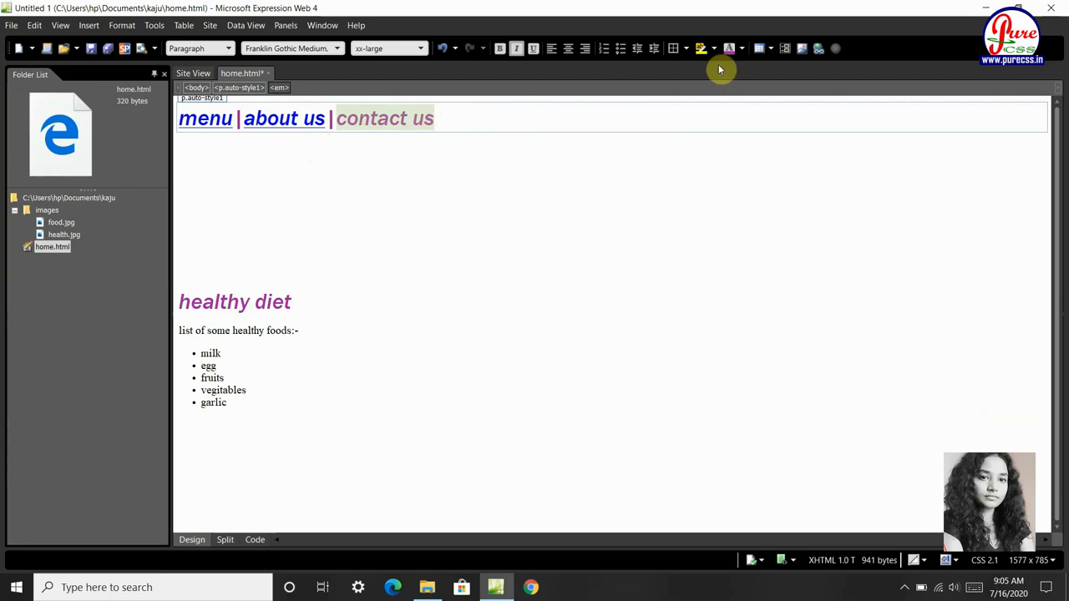
# Step: Link 'contact us' to a recently used e-mail address and move to the empty paragraph below
pyautogui.click(825, 52)
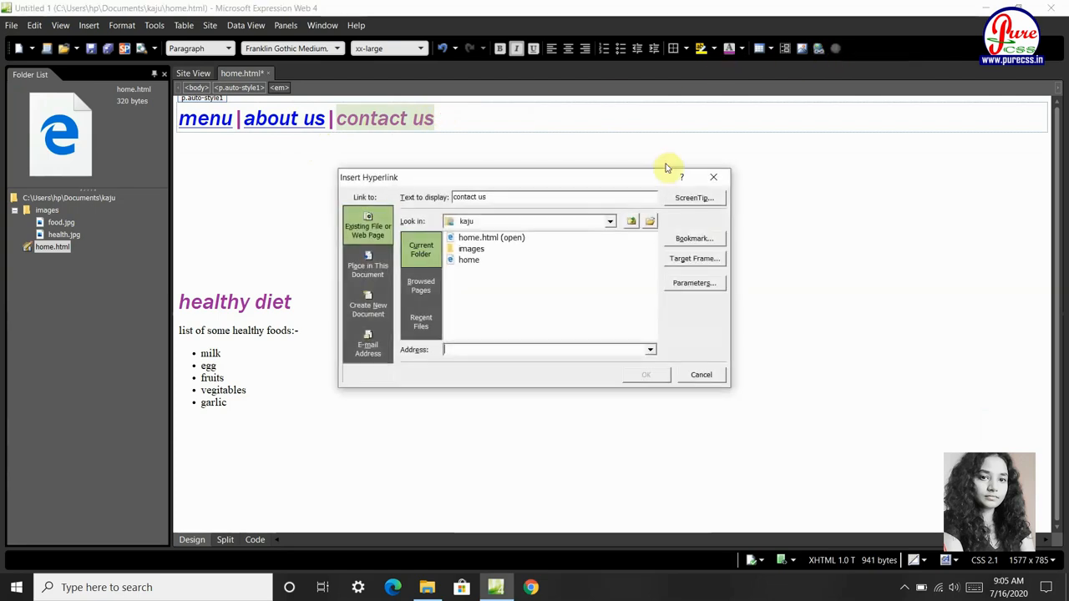
pyautogui.click(367, 347)
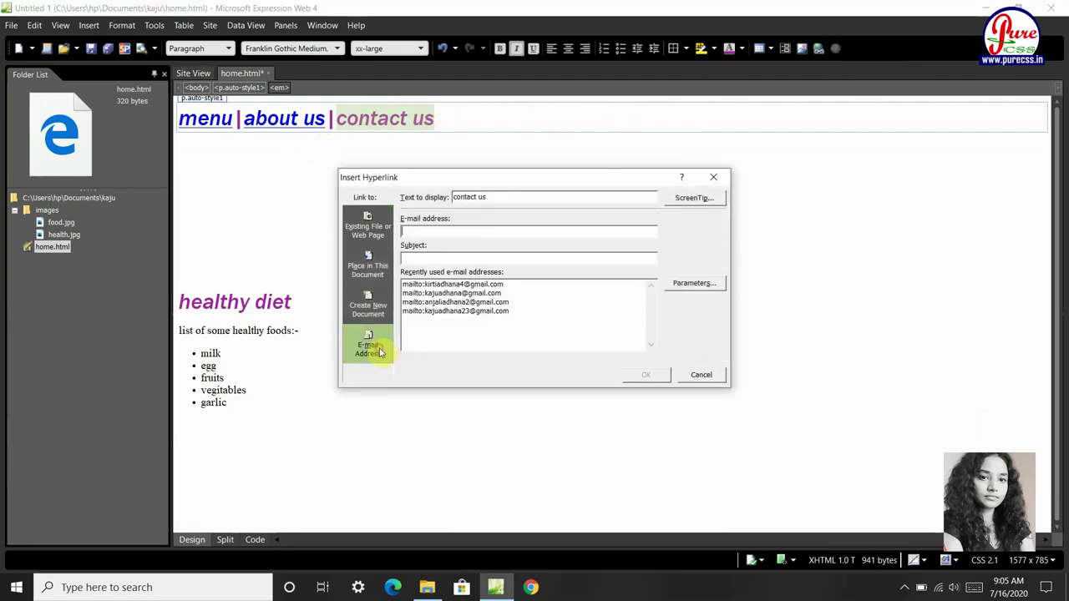
pyautogui.click(455, 294)
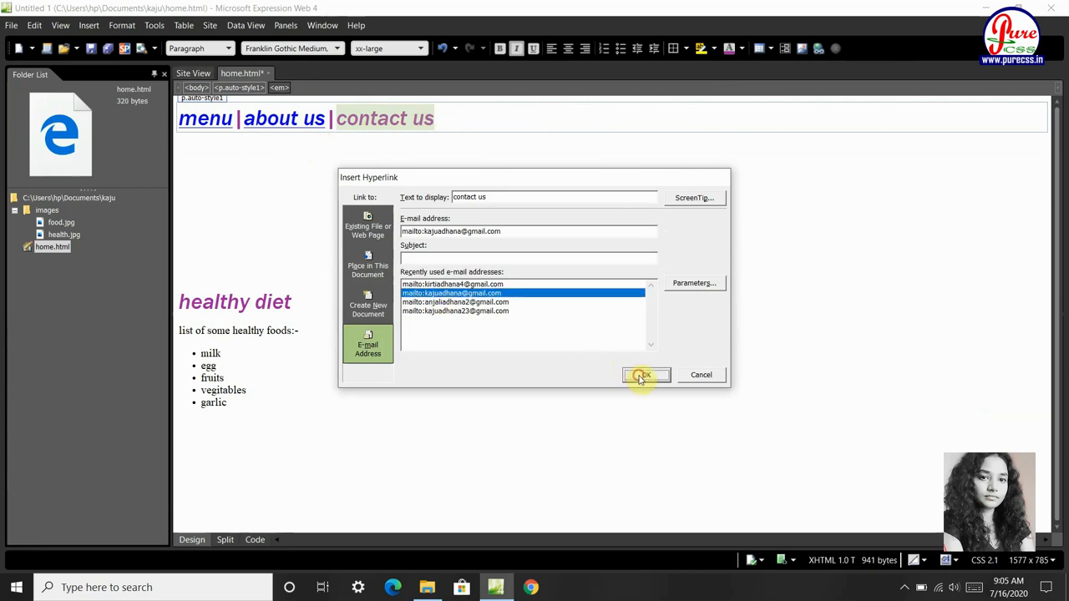
pyautogui.click(646, 374)
pyautogui.click(281, 184)
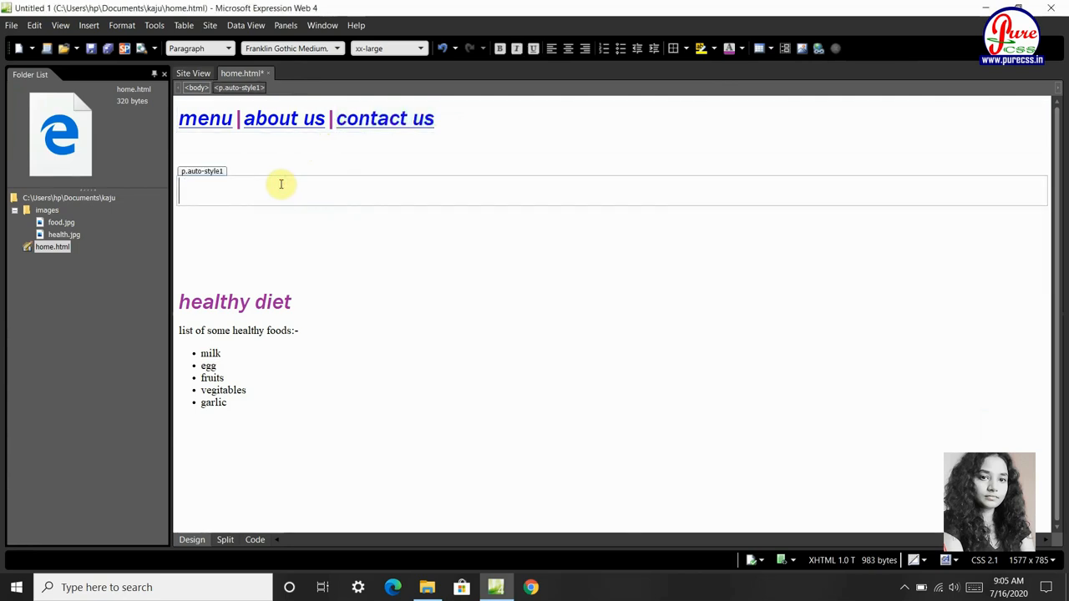
# Step: Paste food.jpg from the site files beside health.jpg, accepting it without alternate text
pyautogui.click(70, 224)
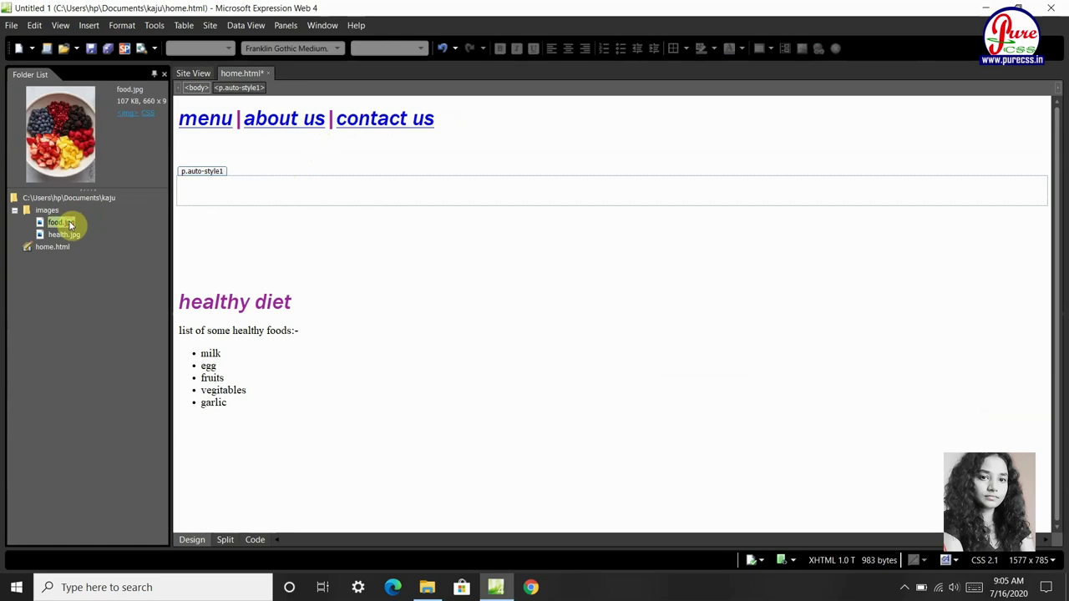
pyautogui.rightClick(274, 185)
pyautogui.click(301, 227)
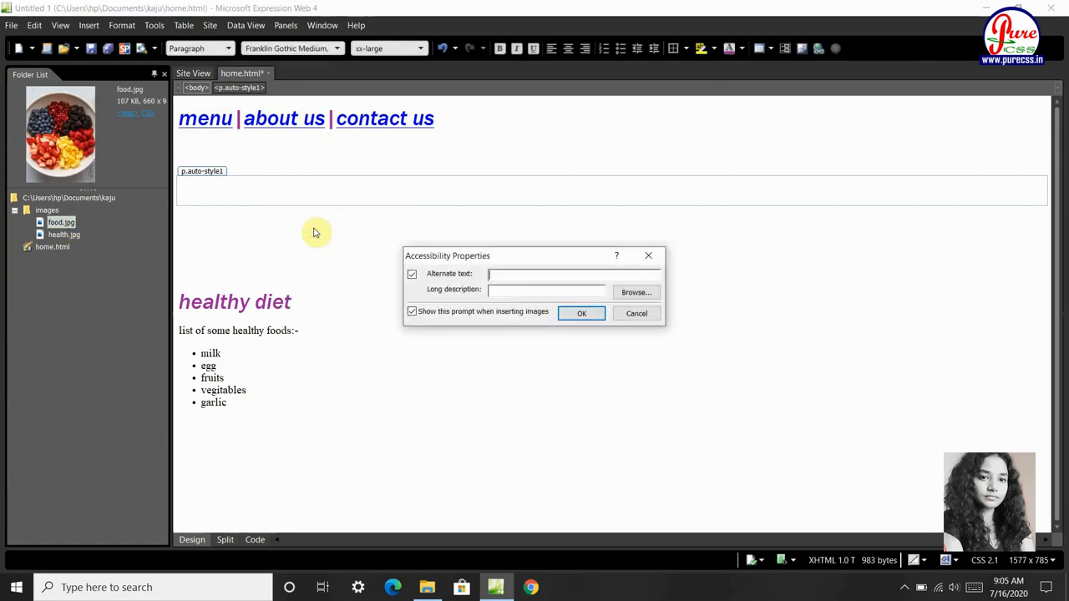
pyautogui.click(581, 314)
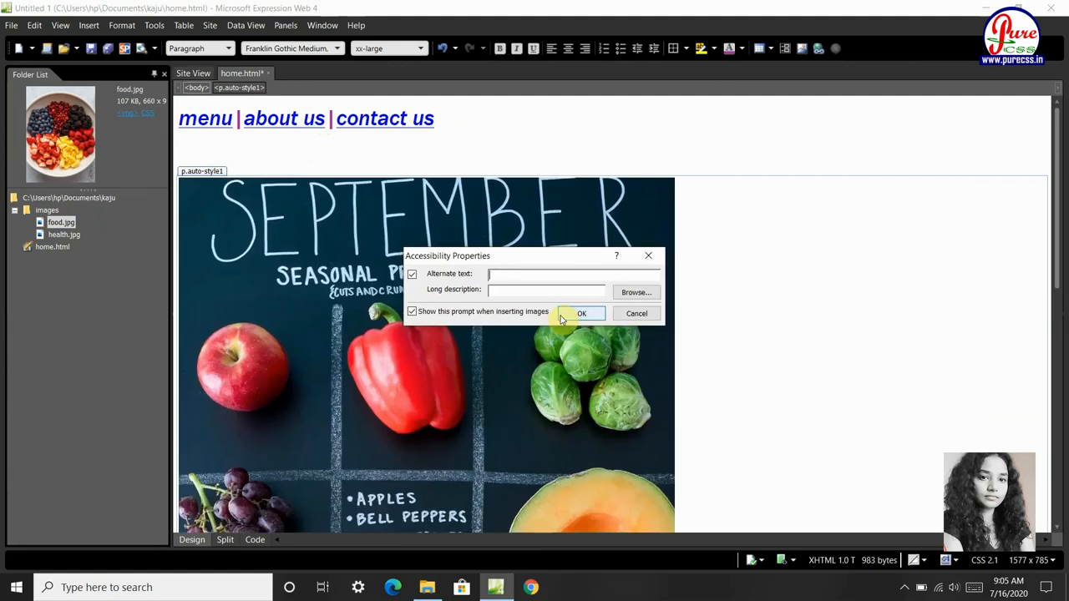
pyautogui.click(581, 313)
pyautogui.scroll(-5, 693, 225)
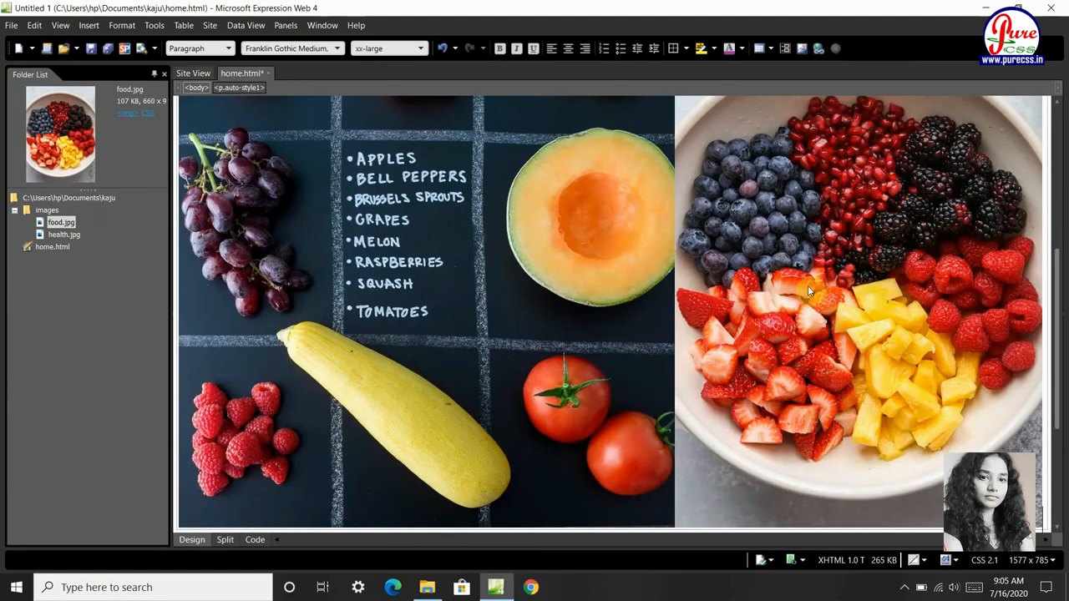
pyautogui.click(464, 322)
pyautogui.scroll(-1, 465, 322)
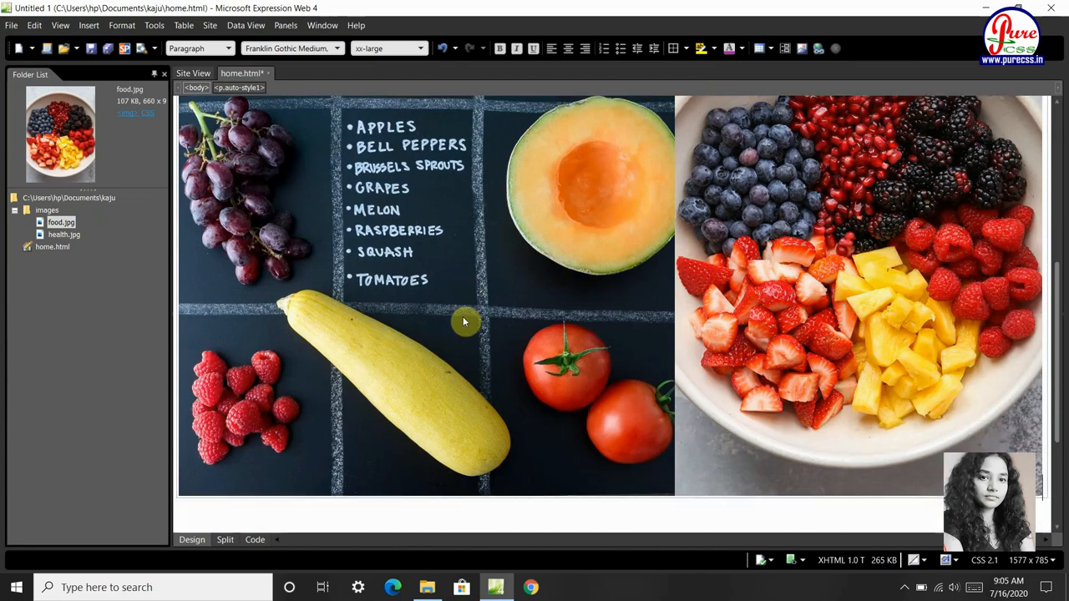
pyautogui.scroll(-1, 464, 321)
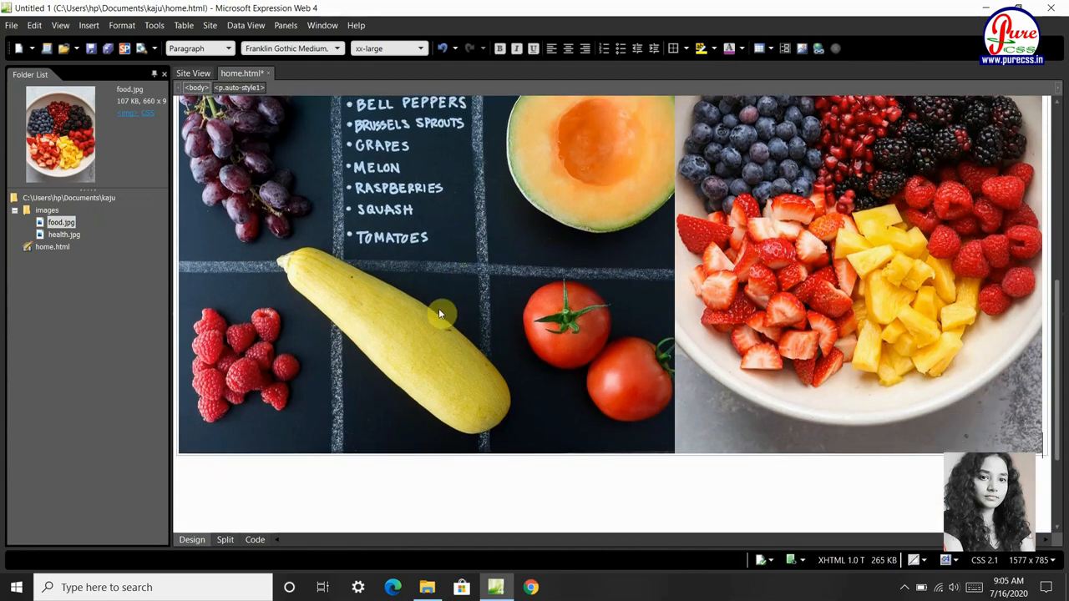
# Step: Resize the September picture to 359×500 via Picture Properties with aspect ratio kept
pyautogui.doubleClick(439, 308)
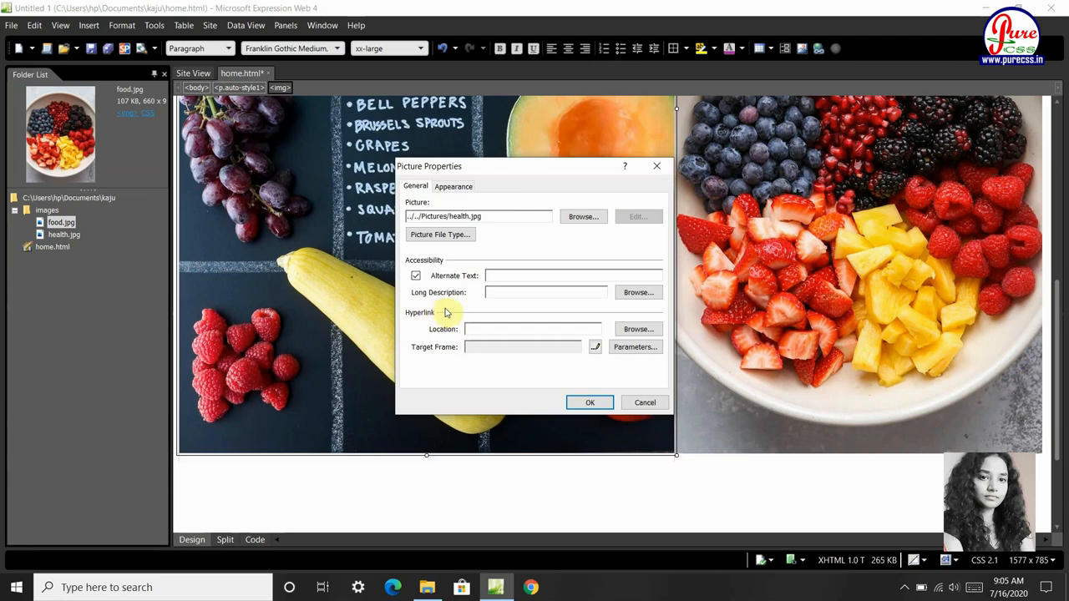
pyautogui.click(458, 186)
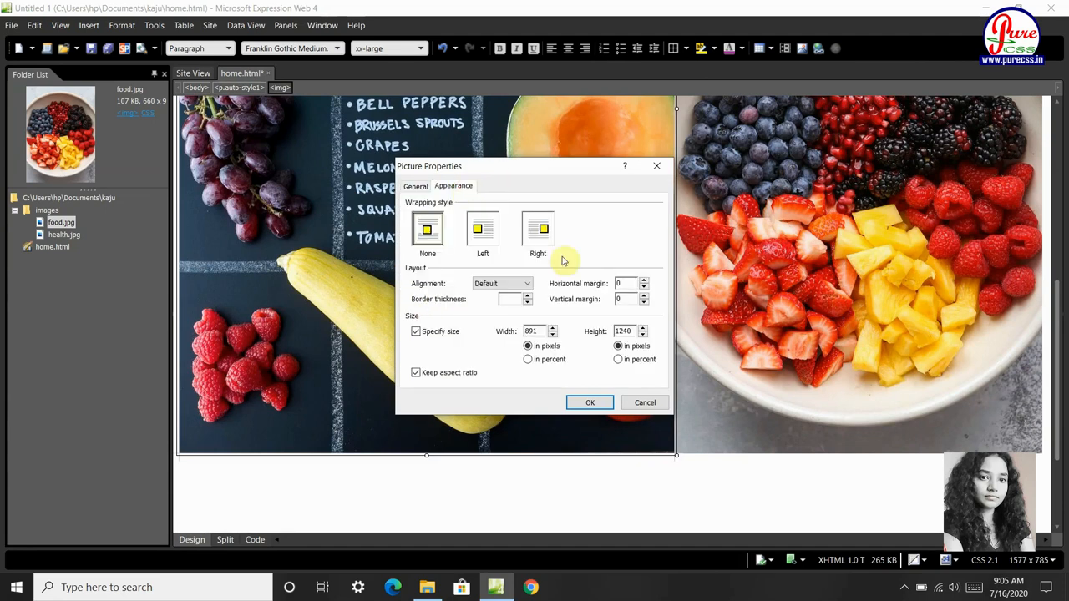
pyautogui.doubleClick(624, 332)
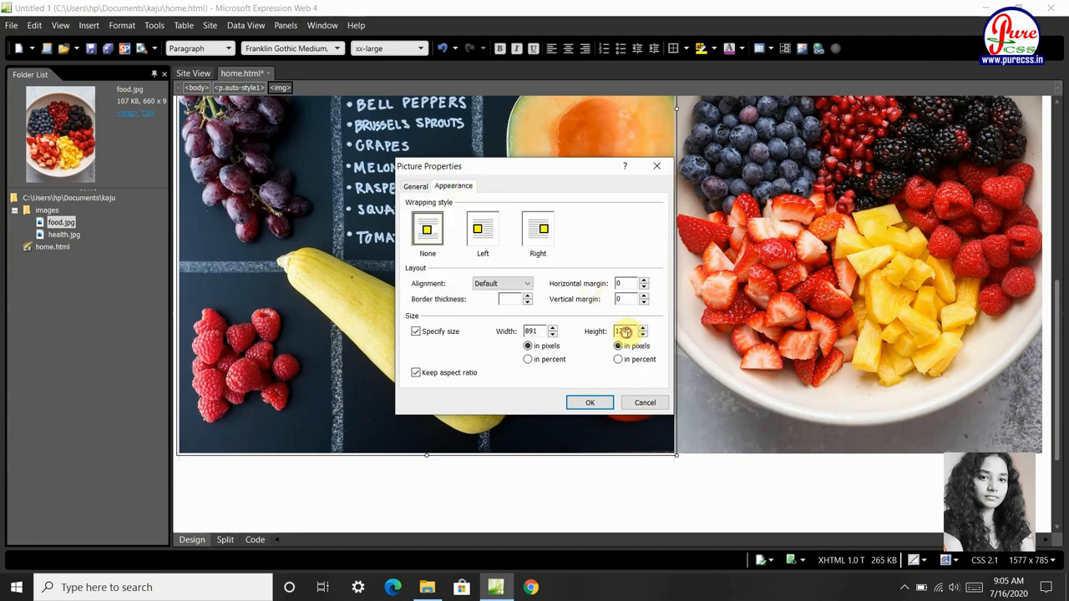
pyautogui.press('BackSpace')
pyautogui.write('500')
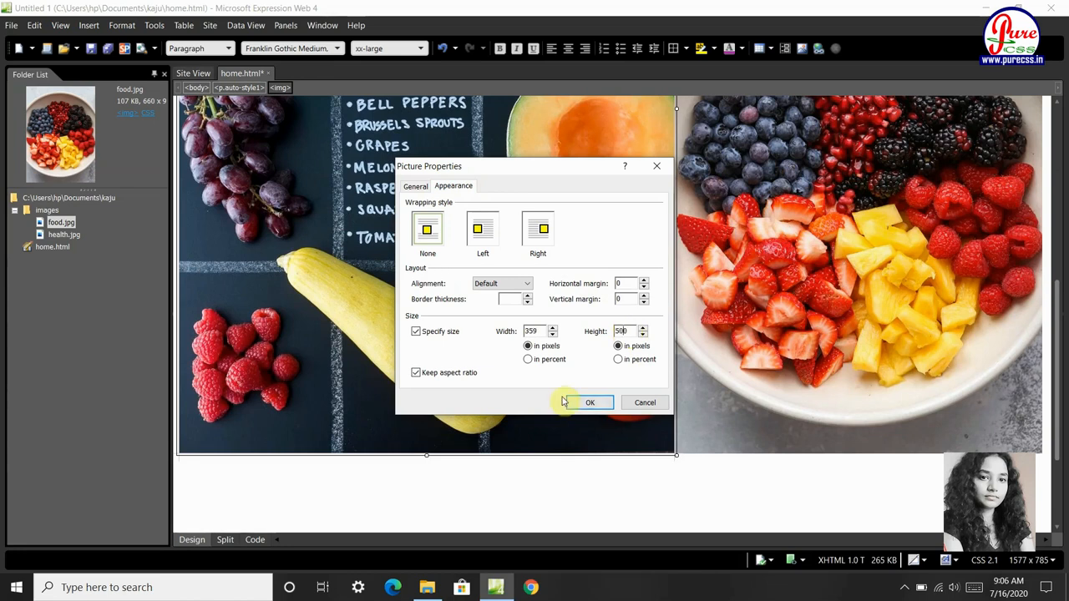
pyautogui.click(585, 402)
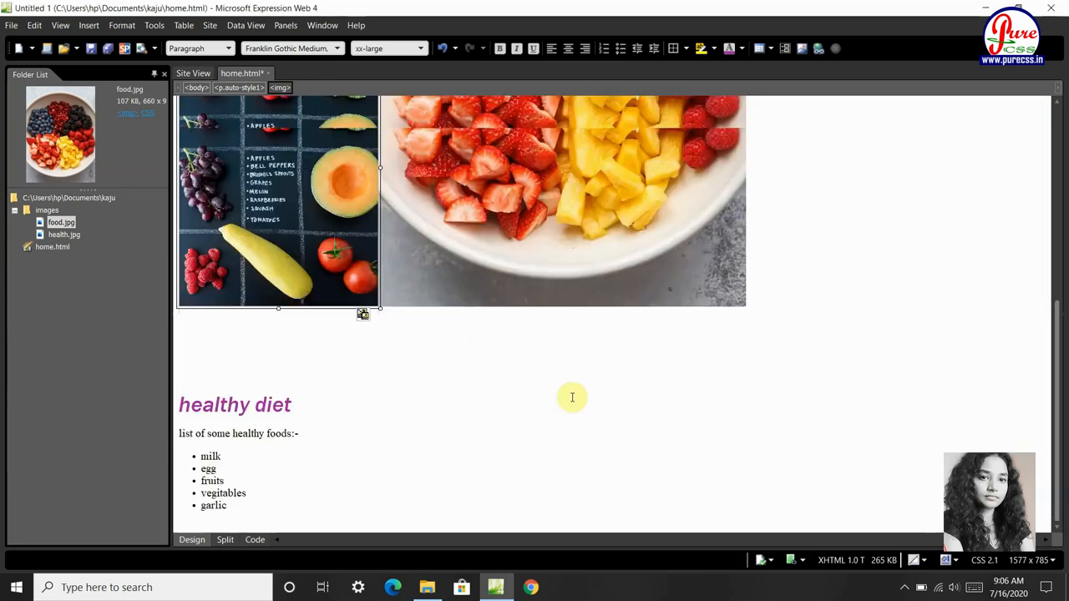
# Step: Resize the fruit bowl picture to 372×518 and give it a 244 px left margin
pyautogui.click(517, 251)
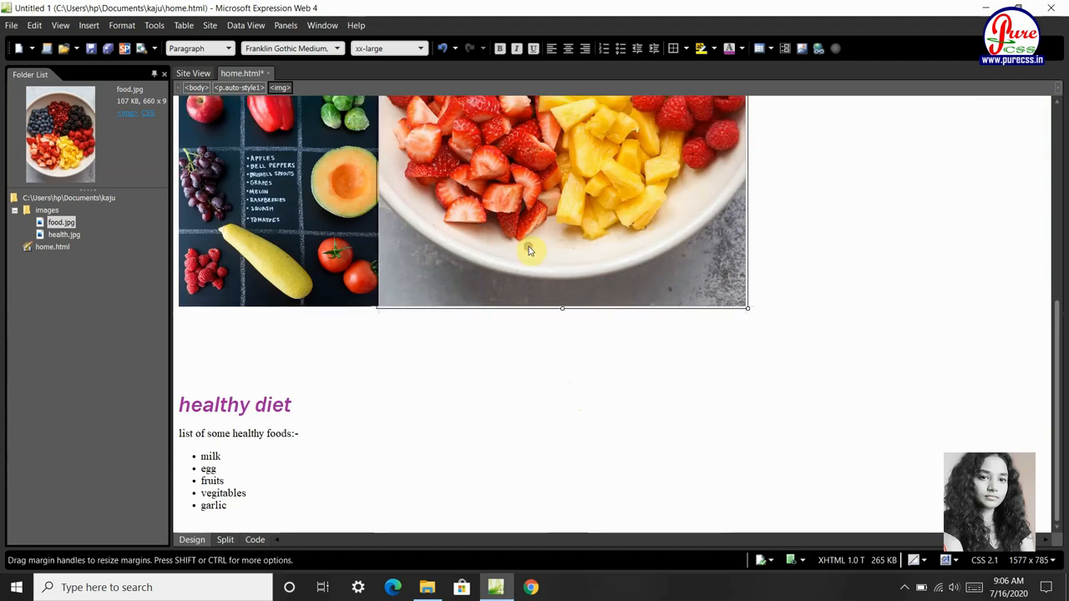
pyautogui.doubleClick(529, 251)
pyautogui.click(454, 187)
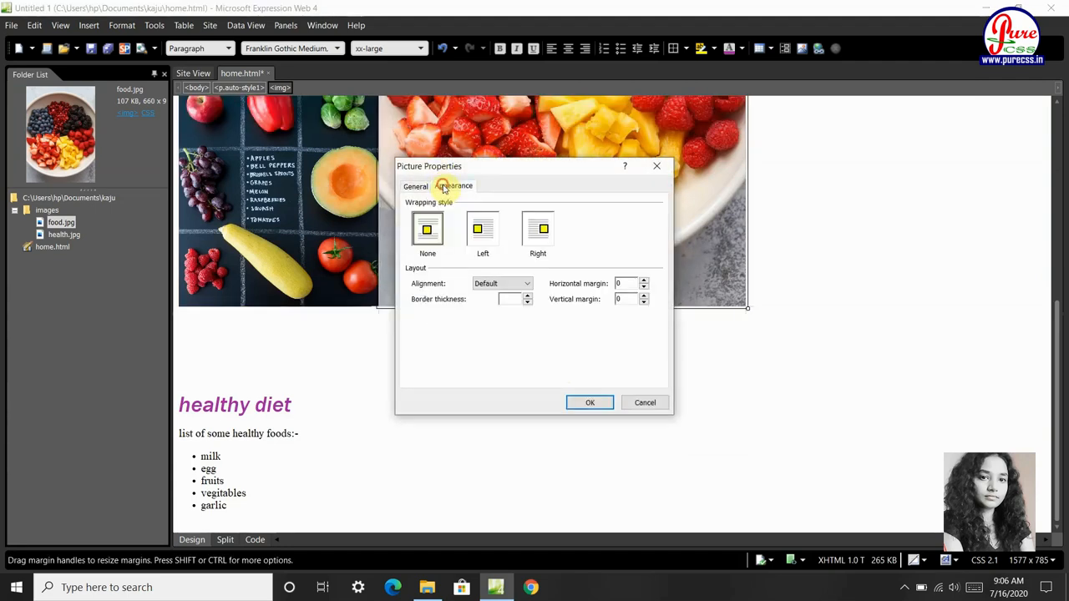
pyautogui.doubleClick(621, 330)
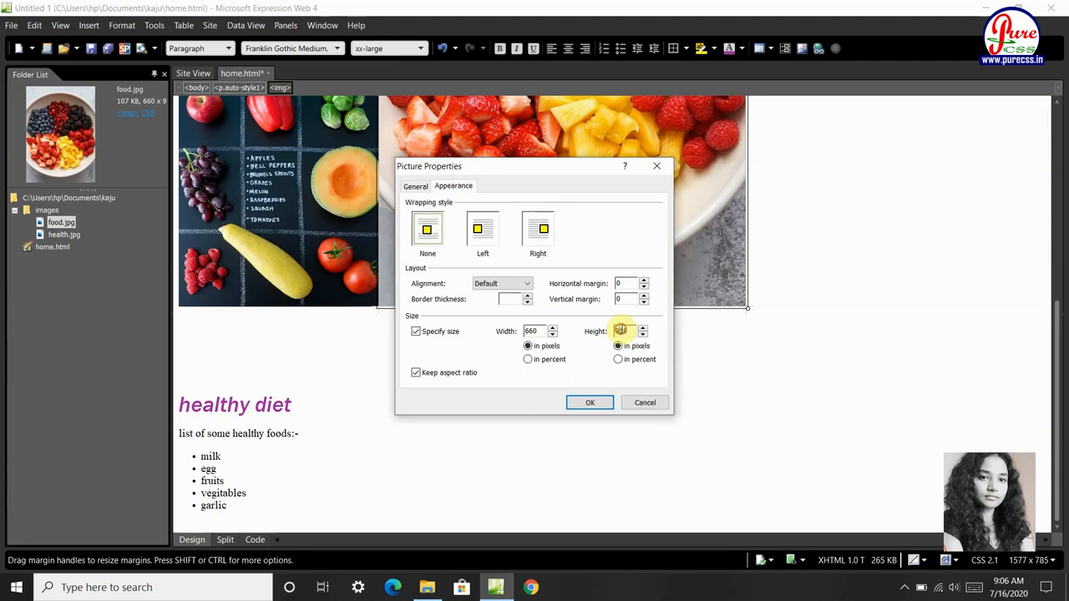
pyautogui.write('16')
pyautogui.write('8')
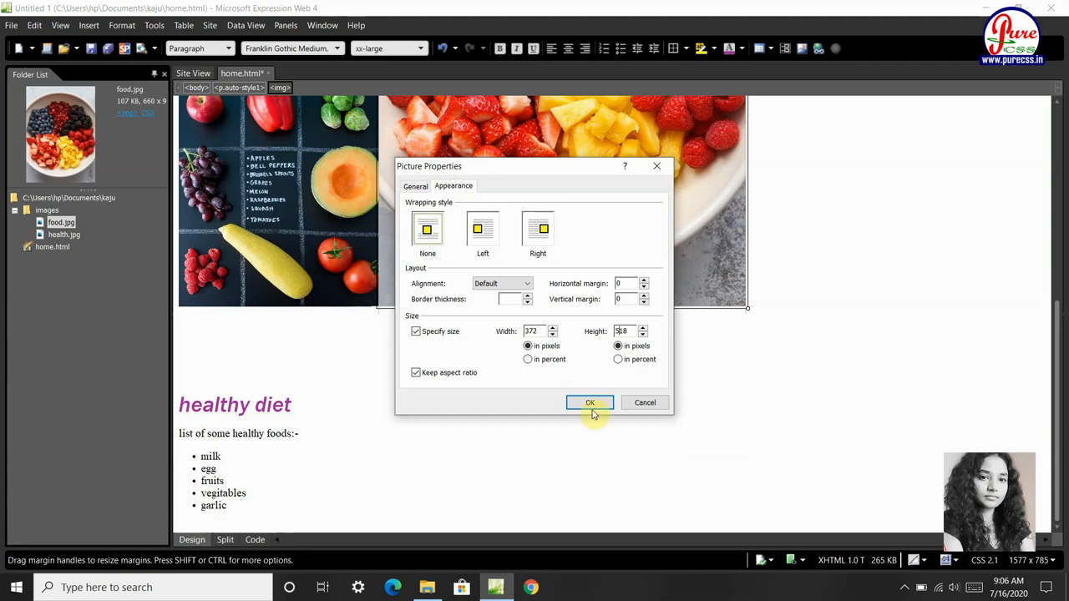
pyautogui.click(590, 402)
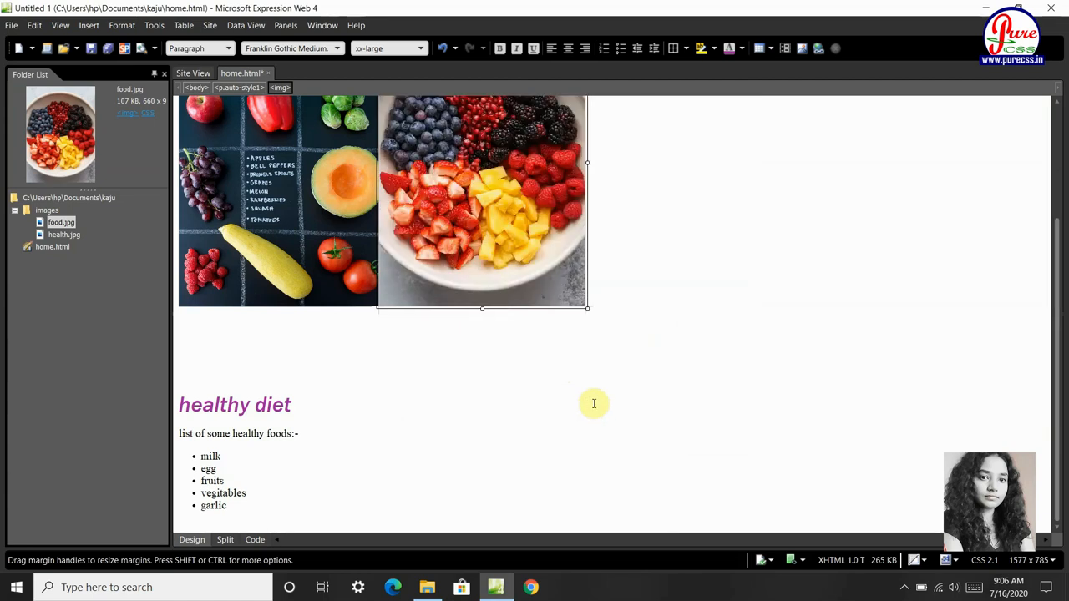
pyautogui.scroll(2, 398, 225)
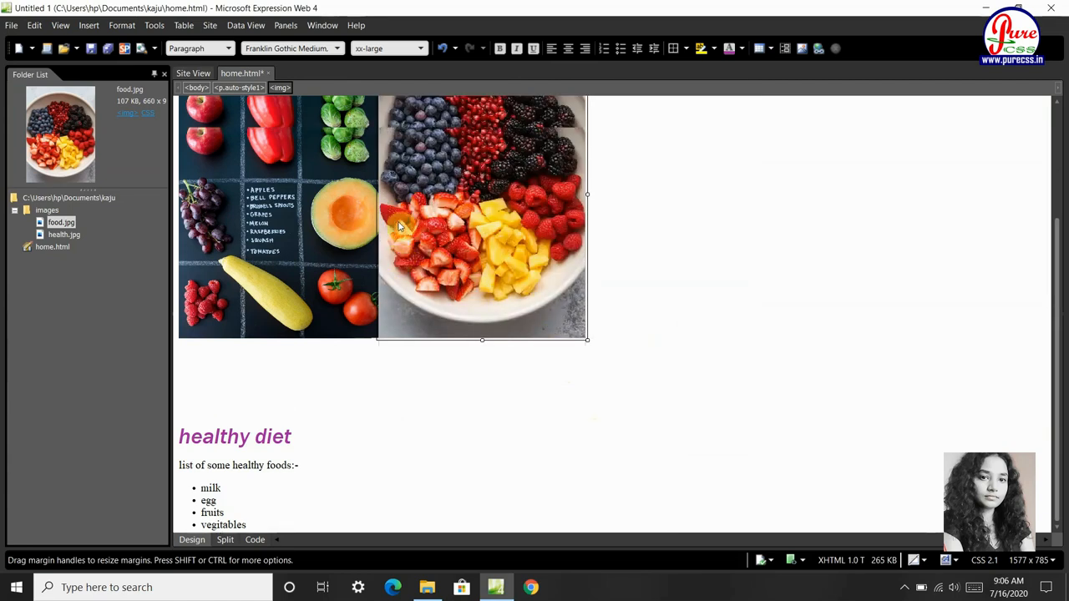
pyautogui.scroll(4, 399, 225)
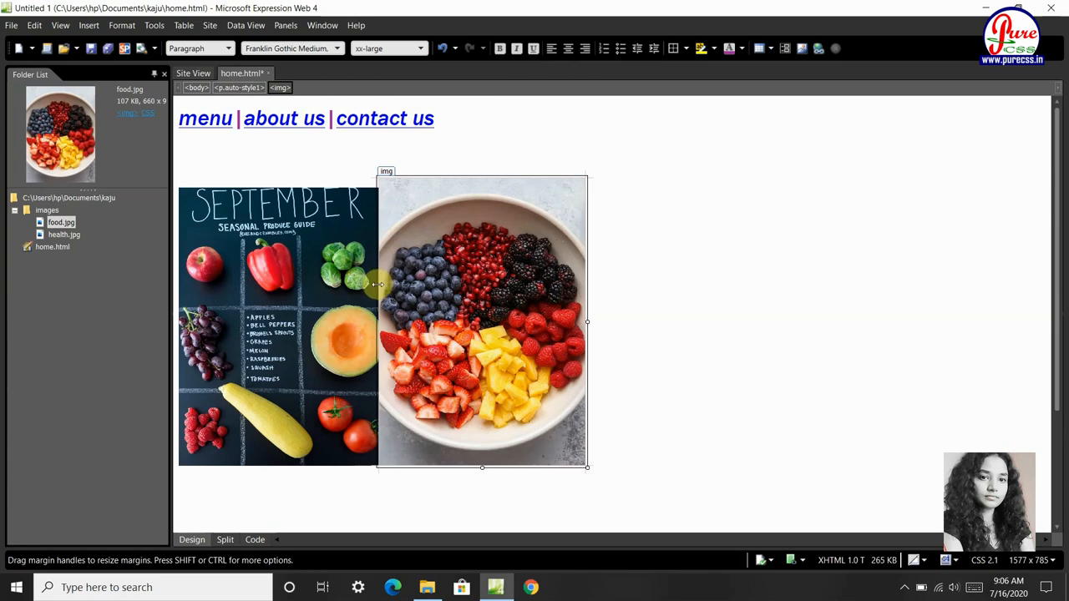
pyautogui.moveTo(378, 285); pyautogui.dragTo(512, 289)
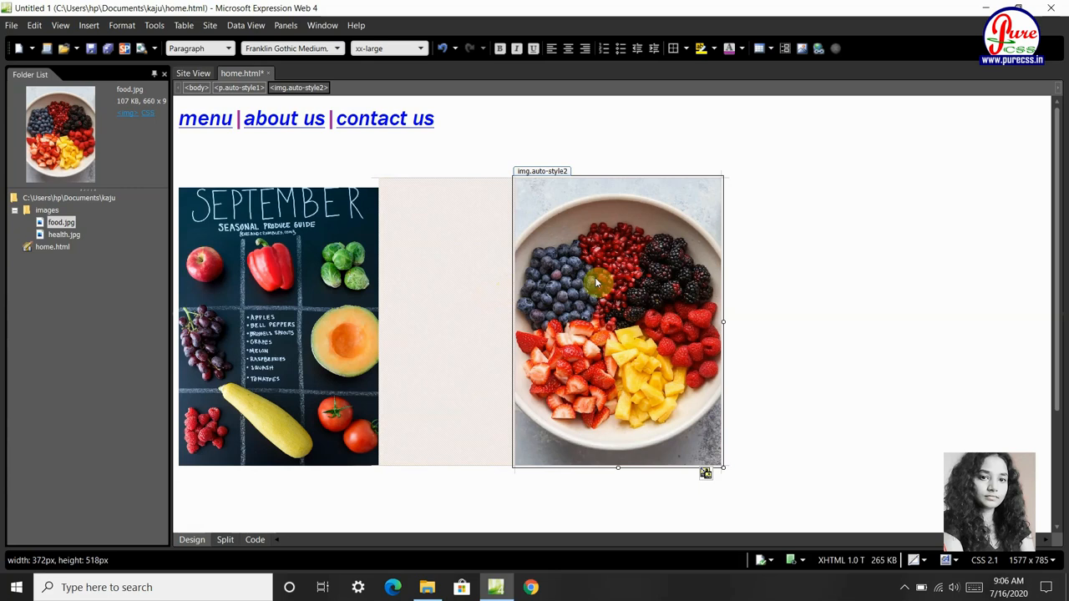
pyautogui.click(312, 296)
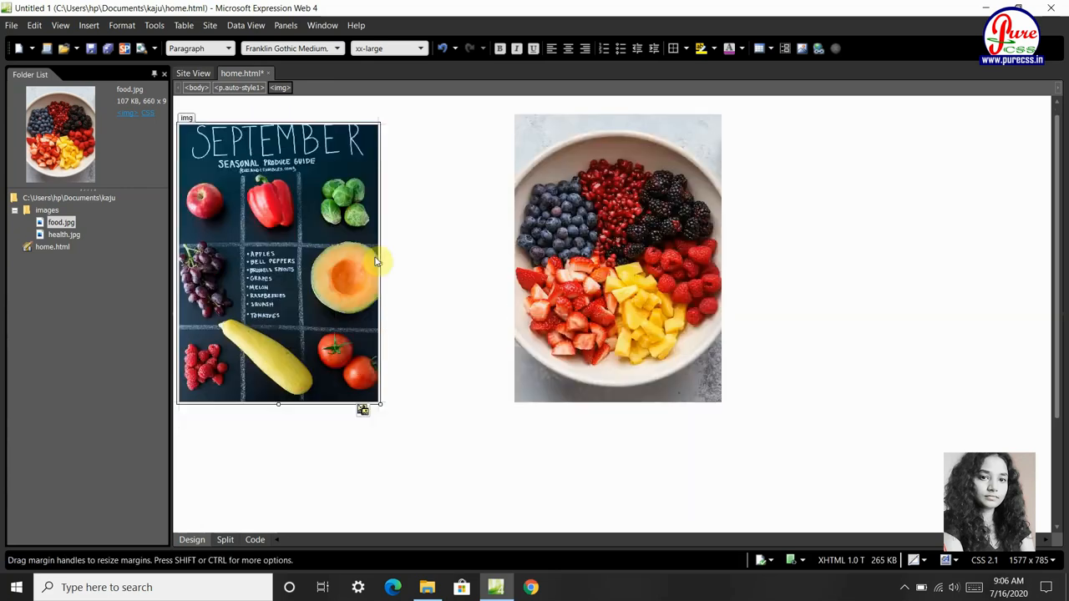
pyautogui.scroll(-3, 313, 295)
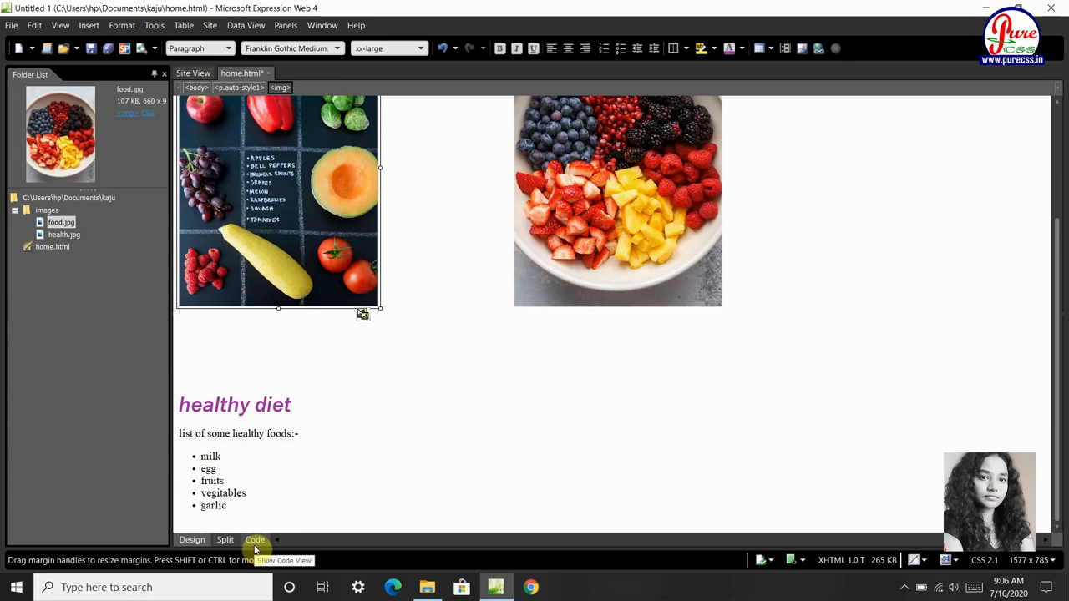
# Step: In Code view, open a div with style width 680px after <body> and close it after </ul>
pyautogui.click(255, 540)
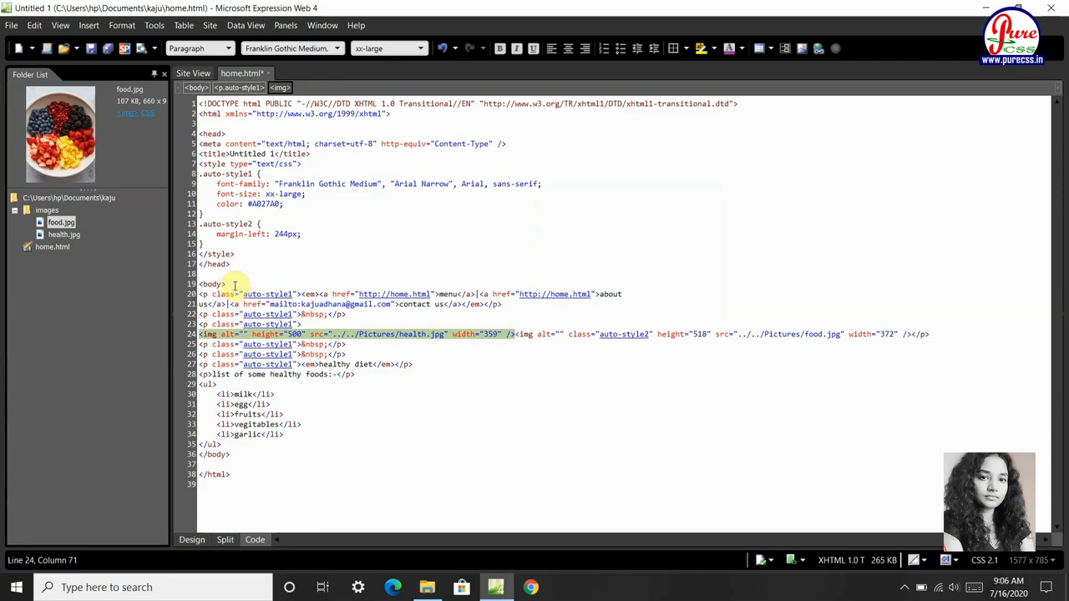
pyautogui.click(235, 284)
pyautogui.press('Return')
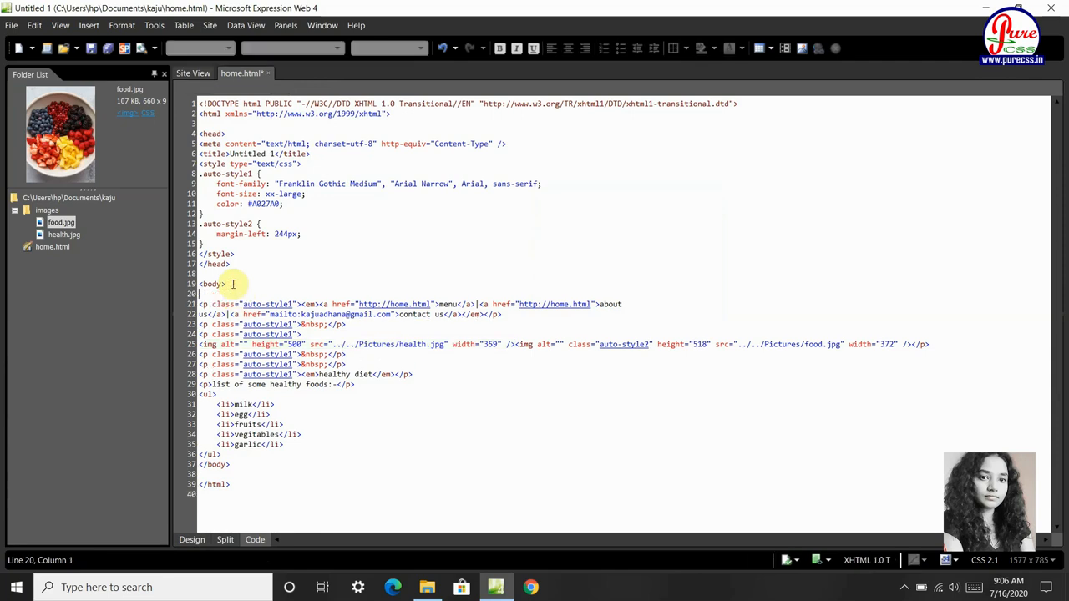
pyautogui.write('<')
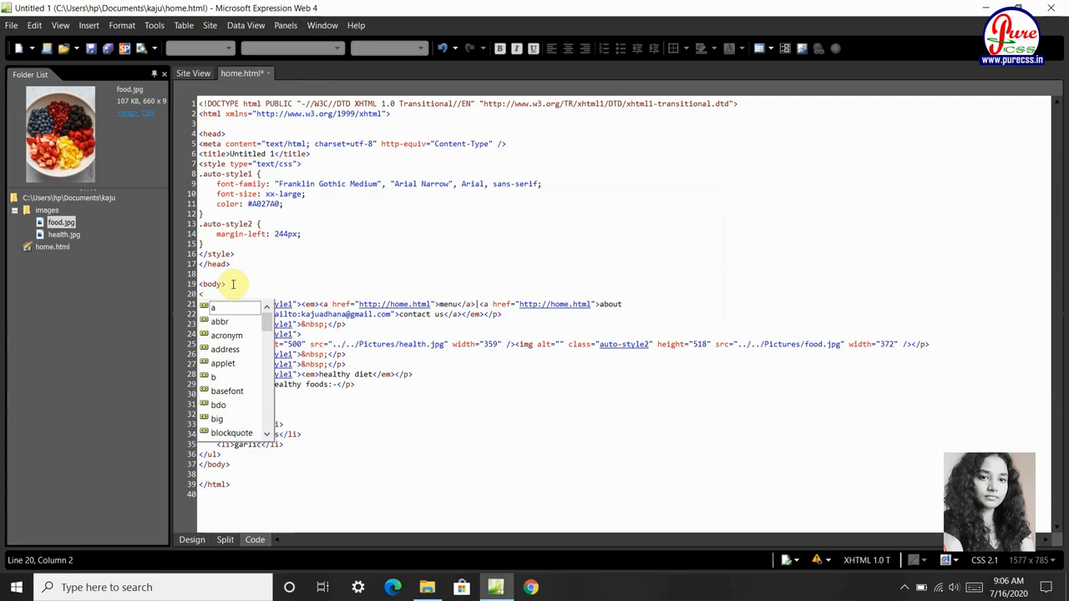
pyautogui.write('div')
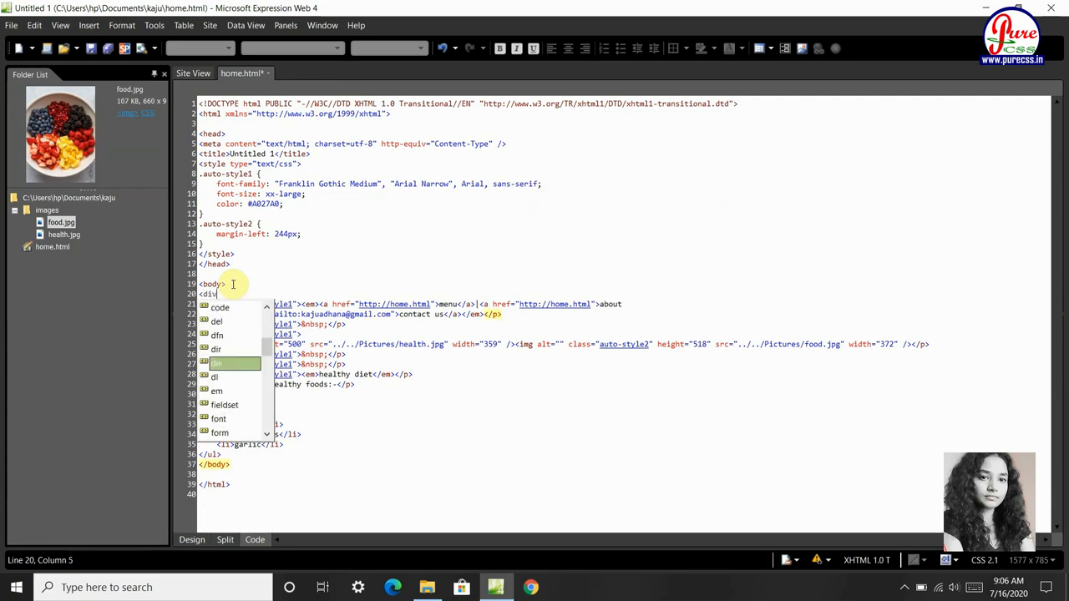
pyautogui.write(' sty')
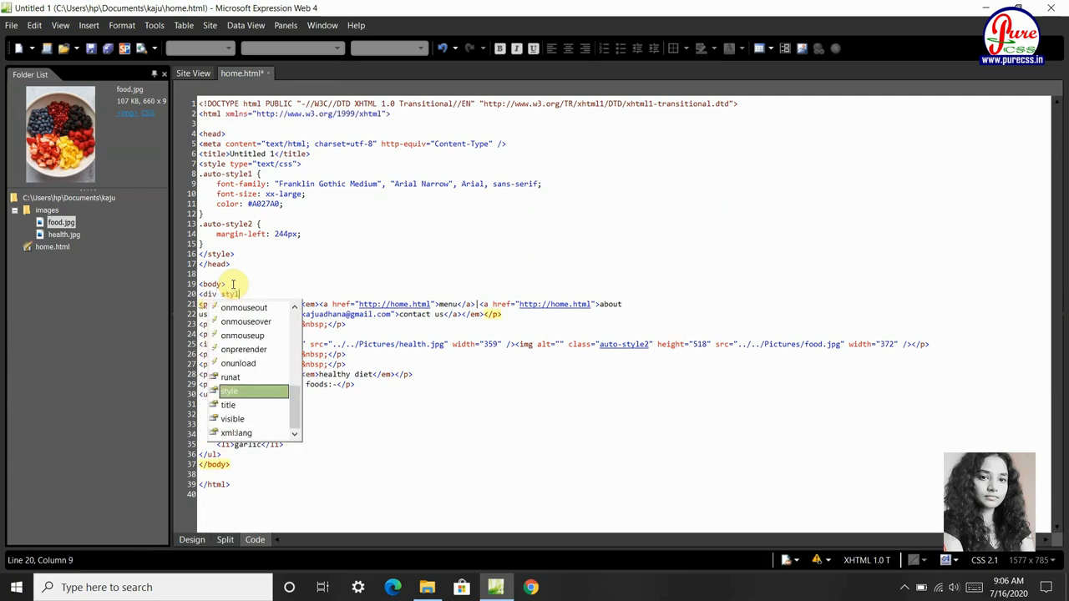
pyautogui.write('le')
pyautogui.write('="')
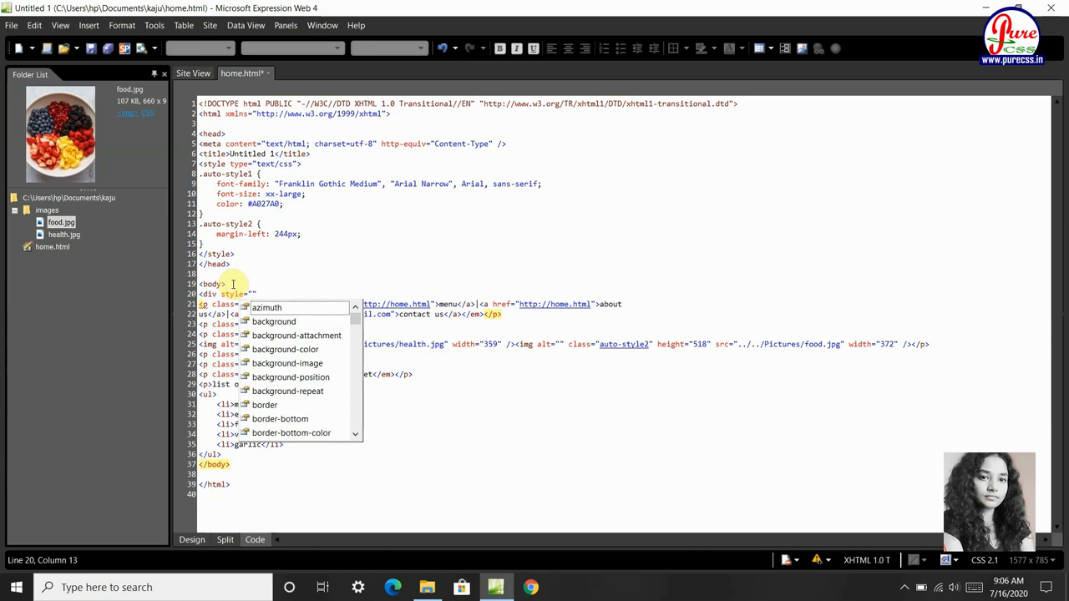
pyautogui.write('w')
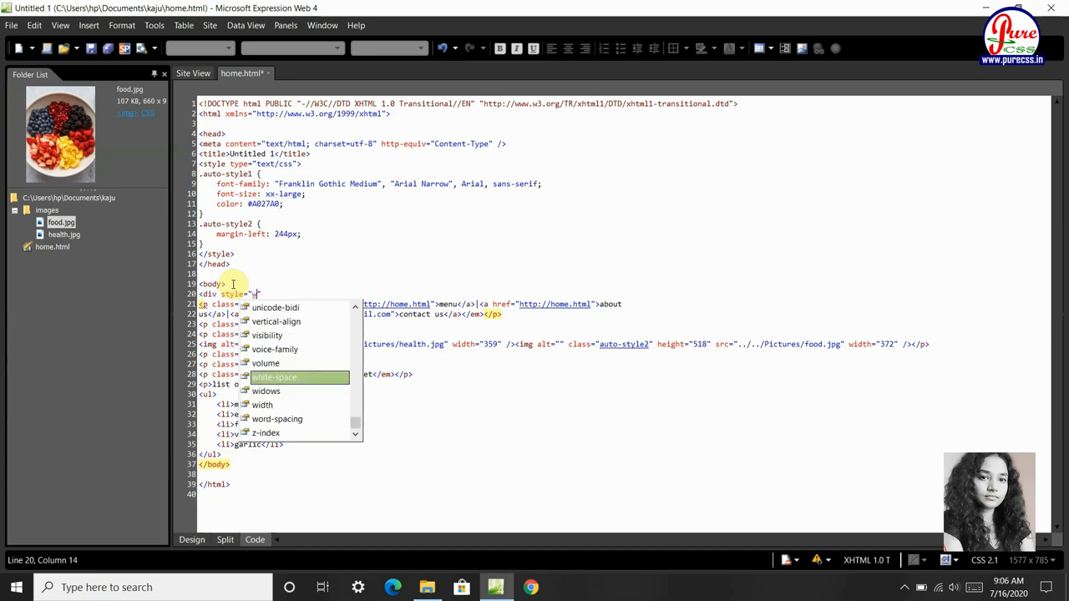
pyautogui.write('idth')
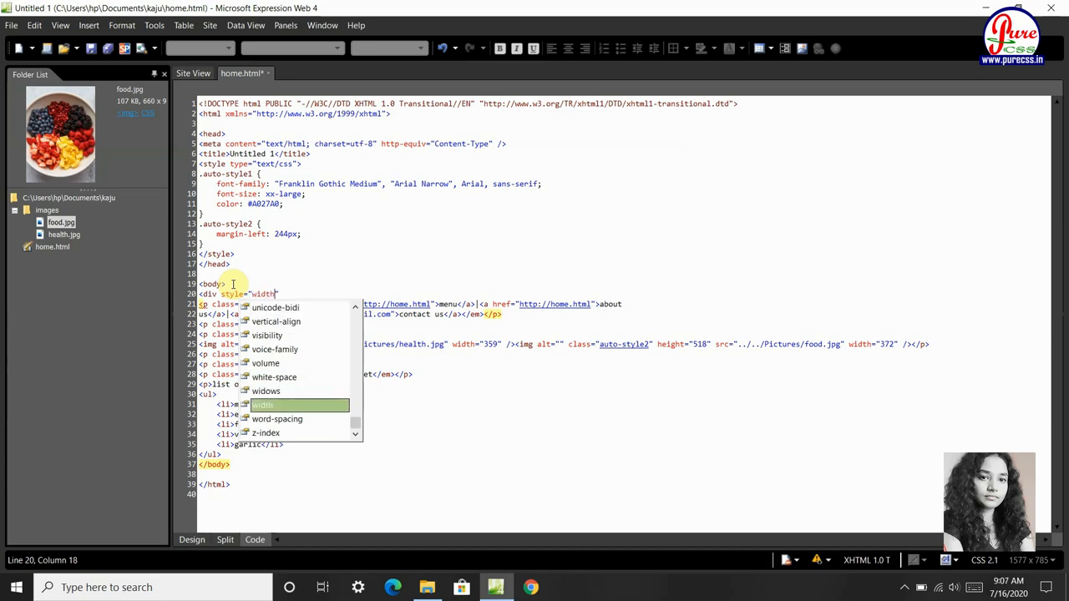
pyautogui.write('=680px')
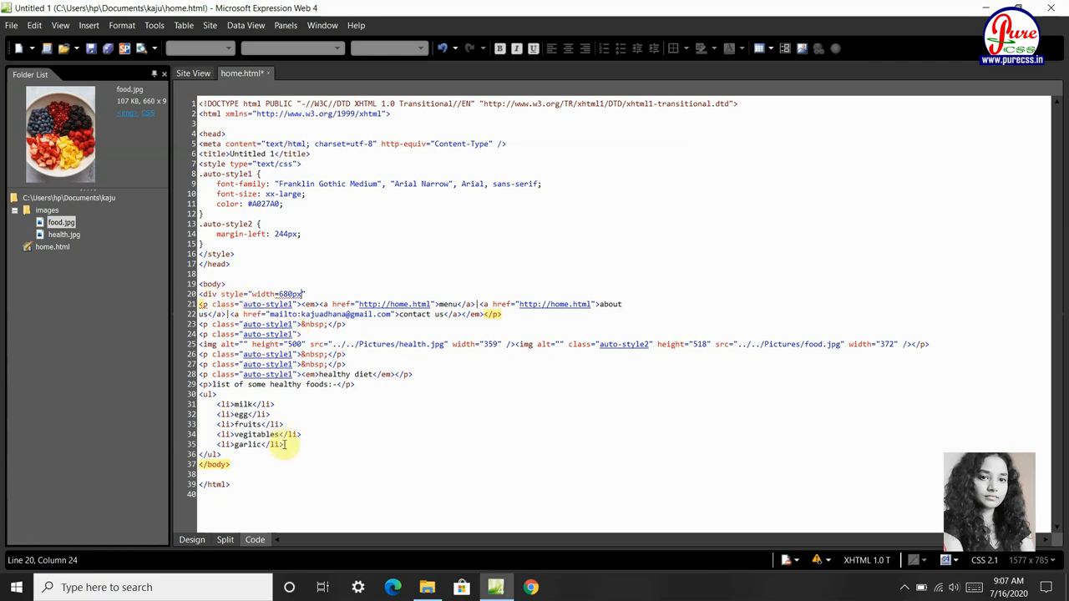
pyautogui.click(226, 455)
pyautogui.press('Return')
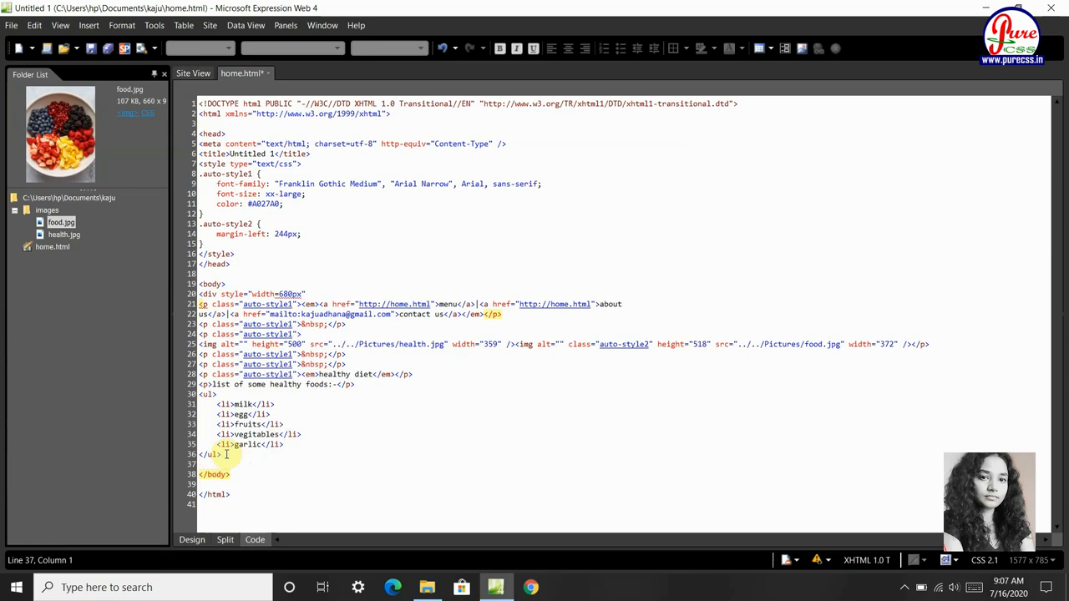
pyautogui.write('</di')
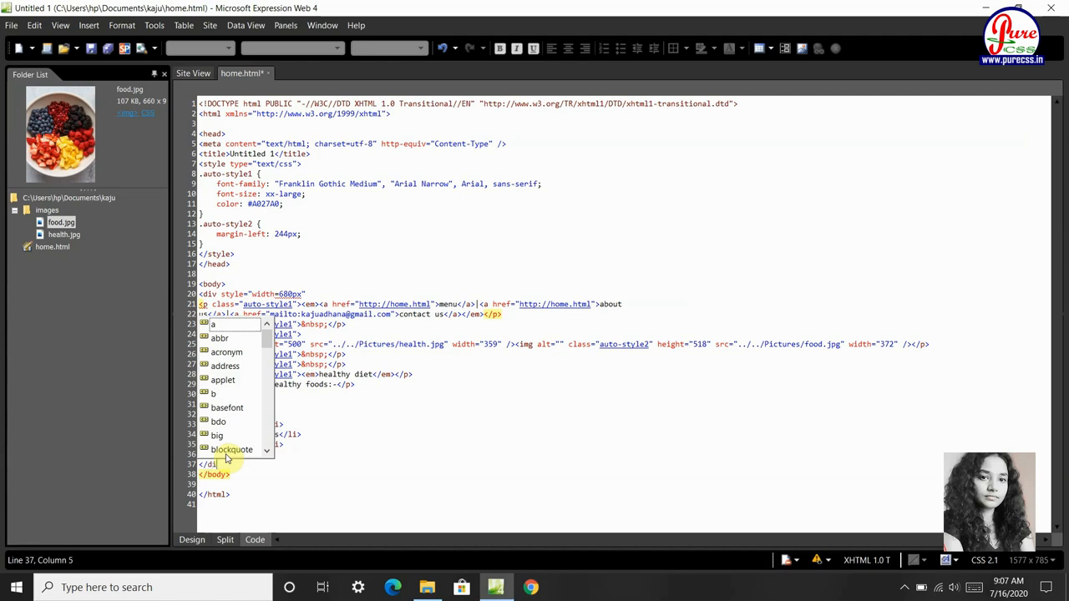
pyautogui.write('v>')
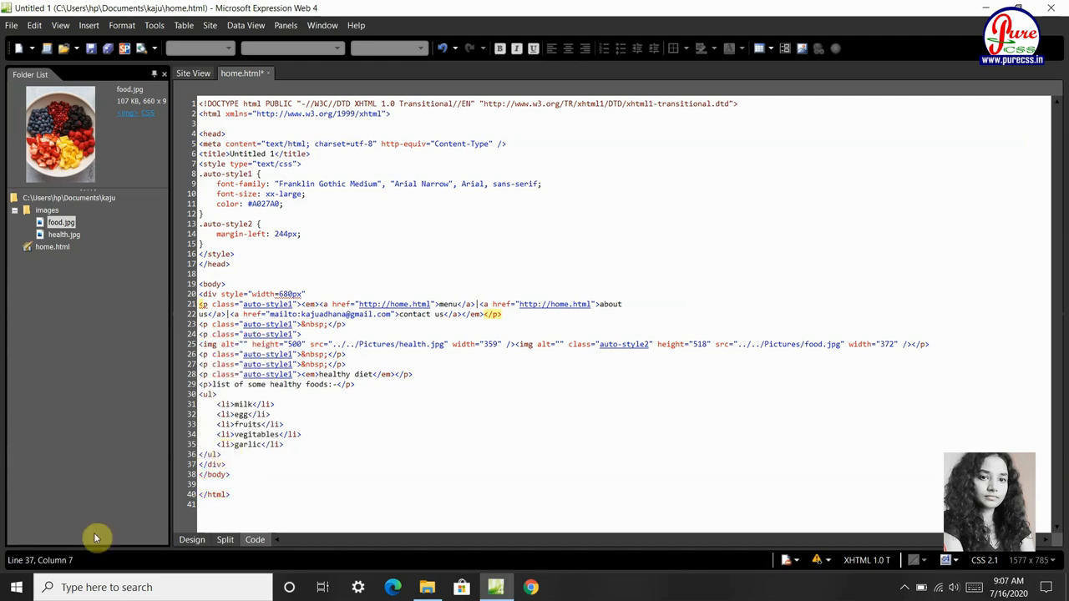
# Step: Return to Design view to review the rendered page with its menu links and food images
pyautogui.click(193, 540)
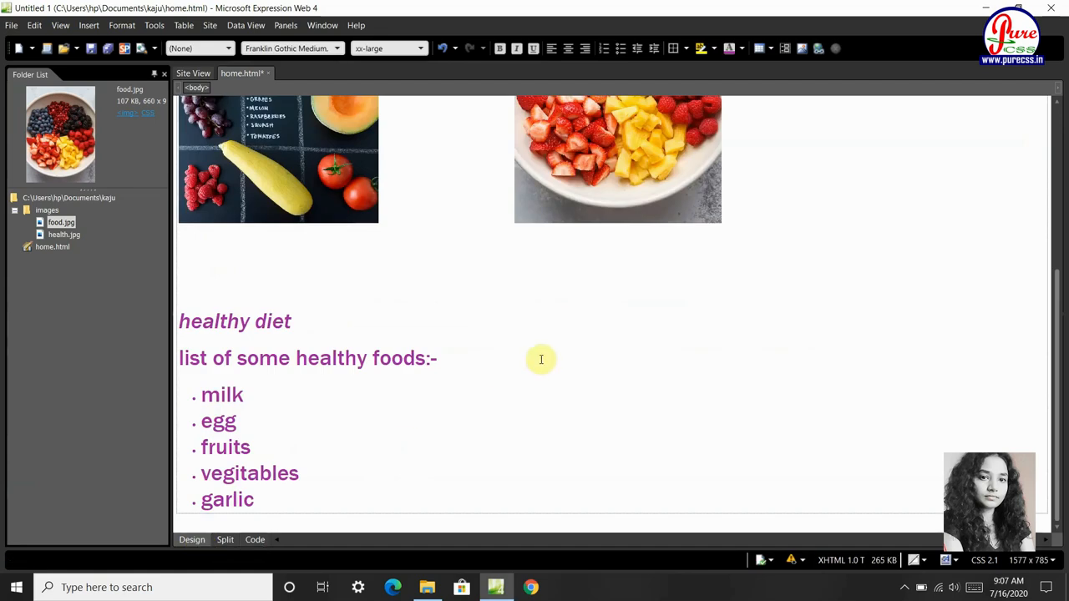
pyautogui.scroll(5, 541, 360)
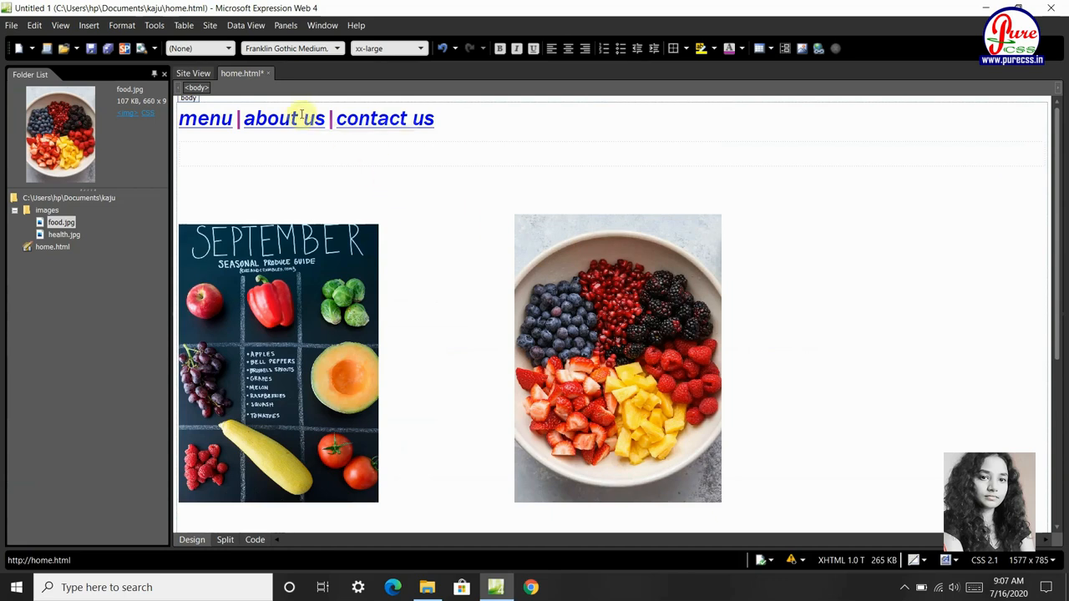
pyautogui.click(123, 25)
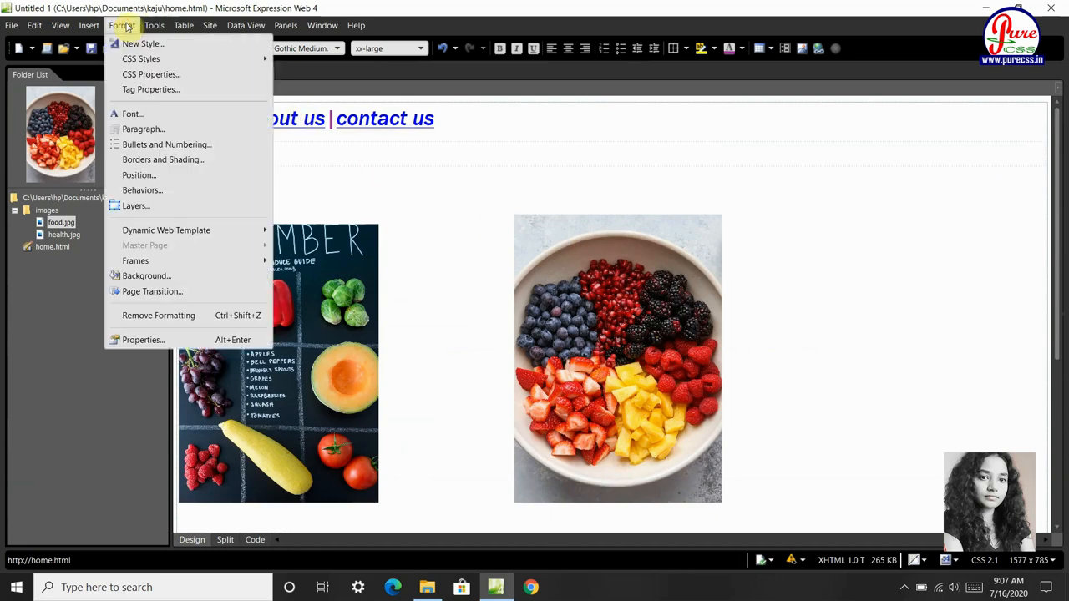
# Step: Create a new style for selector div with light yellow background colour #FFFF66
pyautogui.click(134, 39)
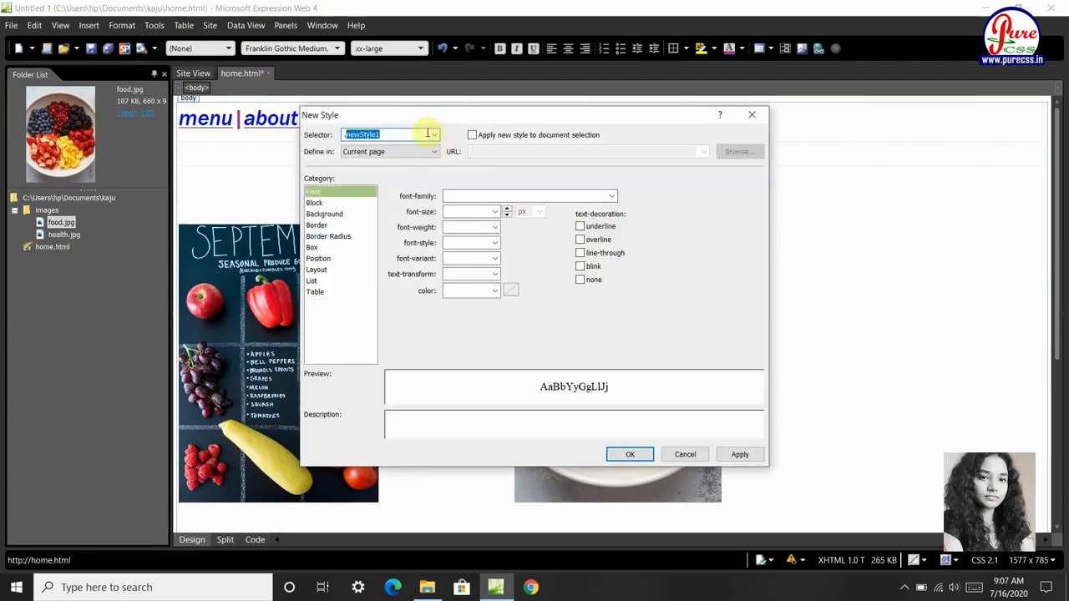
pyautogui.write('.')
pyautogui.write('div')
pyautogui.click(334, 214)
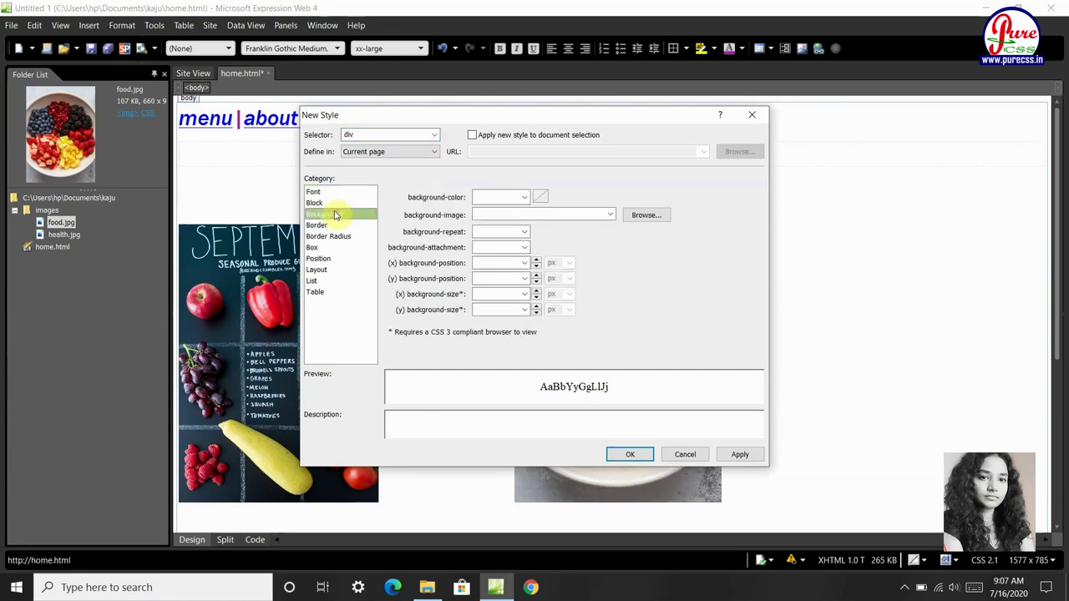
pyautogui.click(536, 197)
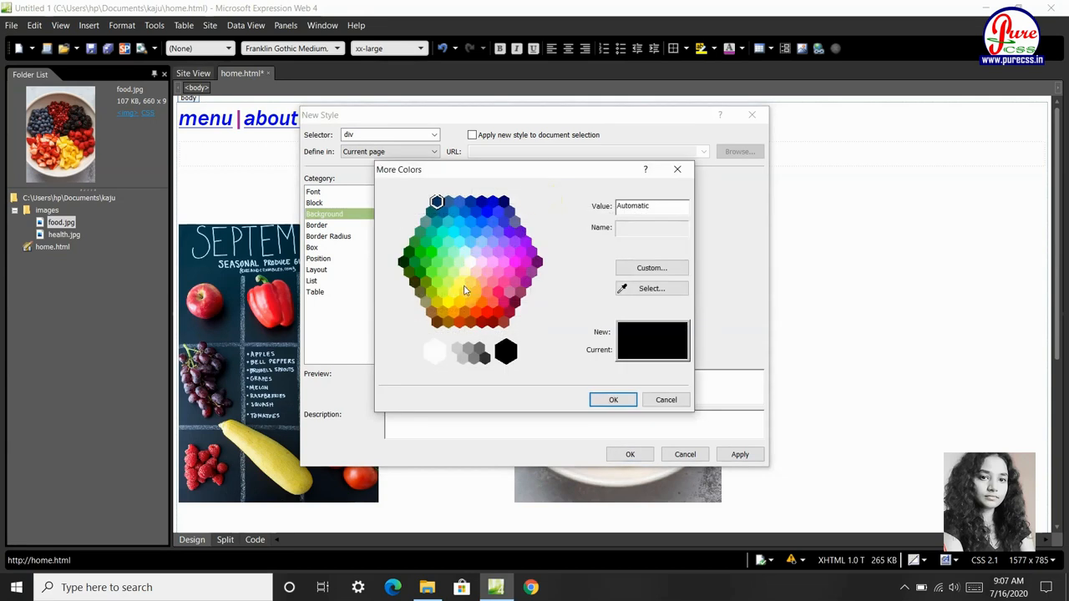
pyautogui.click(457, 291)
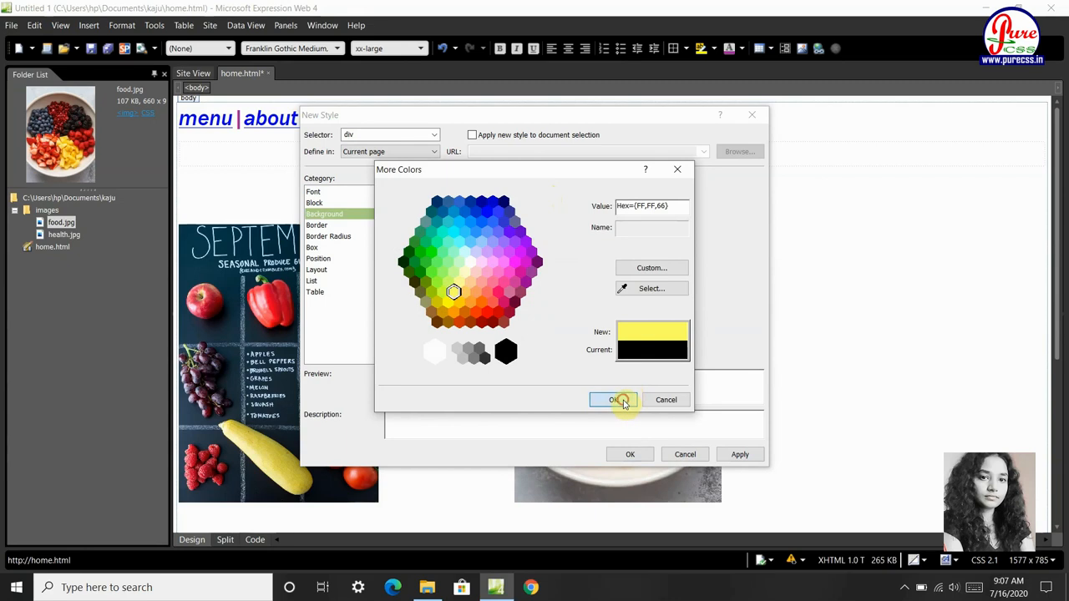
pyautogui.click(614, 401)
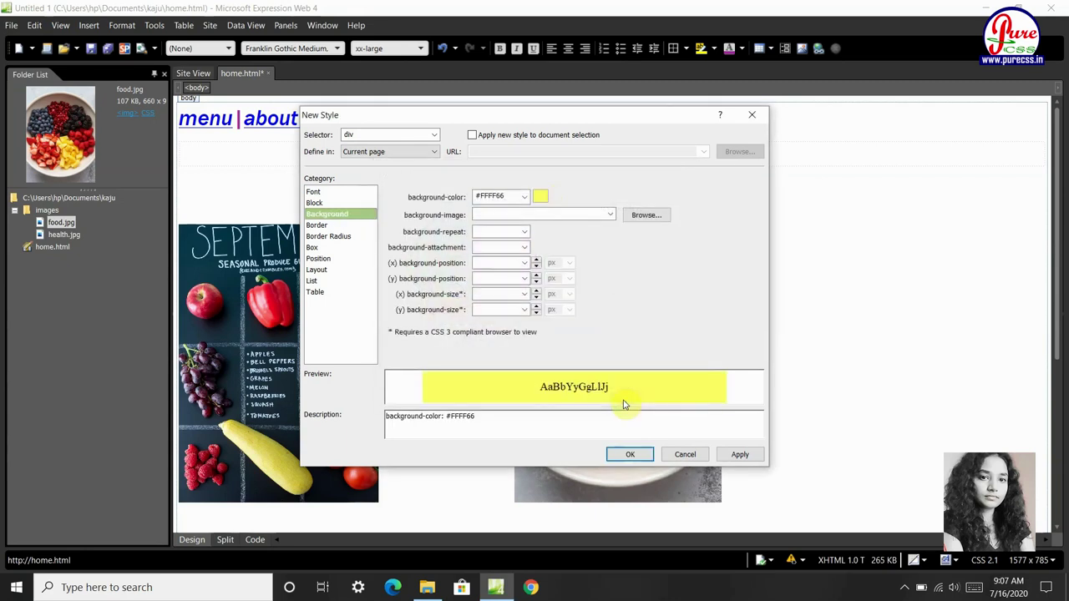
# Step: Give the div style a thick dashed #FF0000 red border and apply it to the page
pyautogui.click(318, 225)
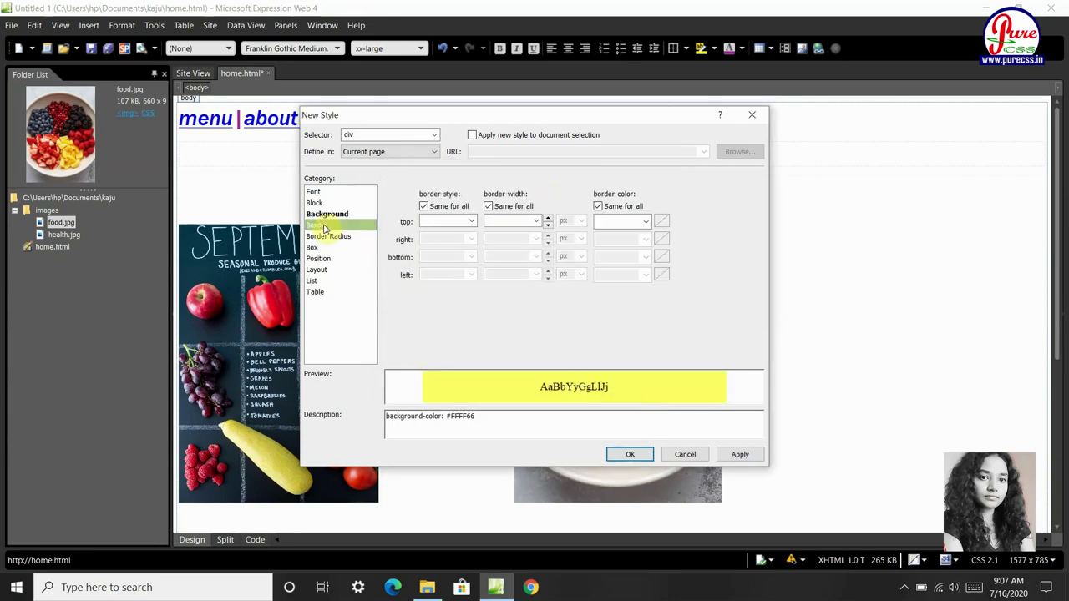
pyautogui.click(473, 222)
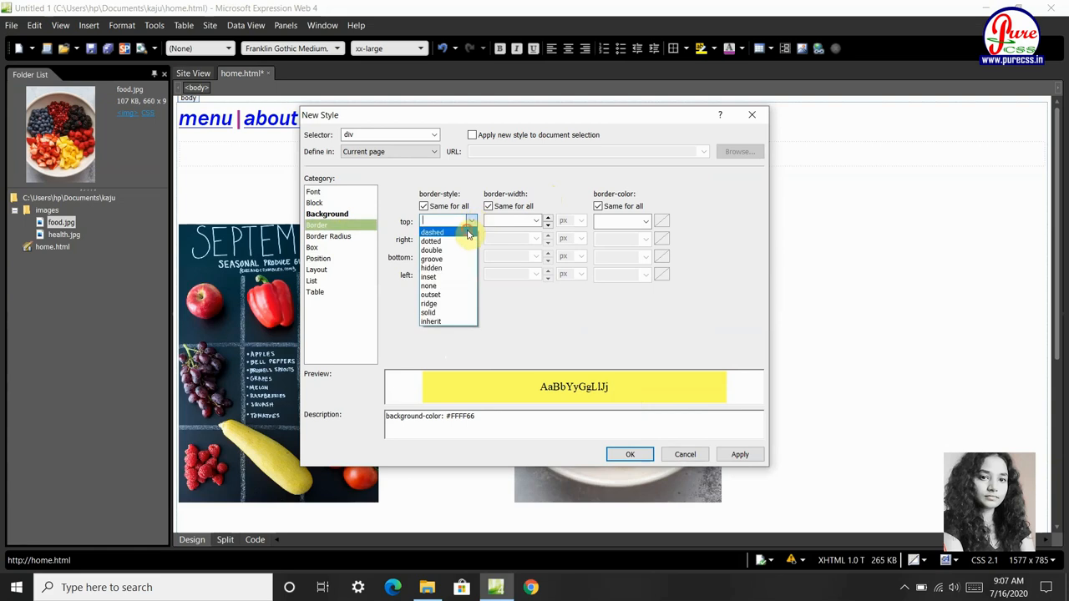
pyautogui.click(443, 242)
pyautogui.click(511, 221)
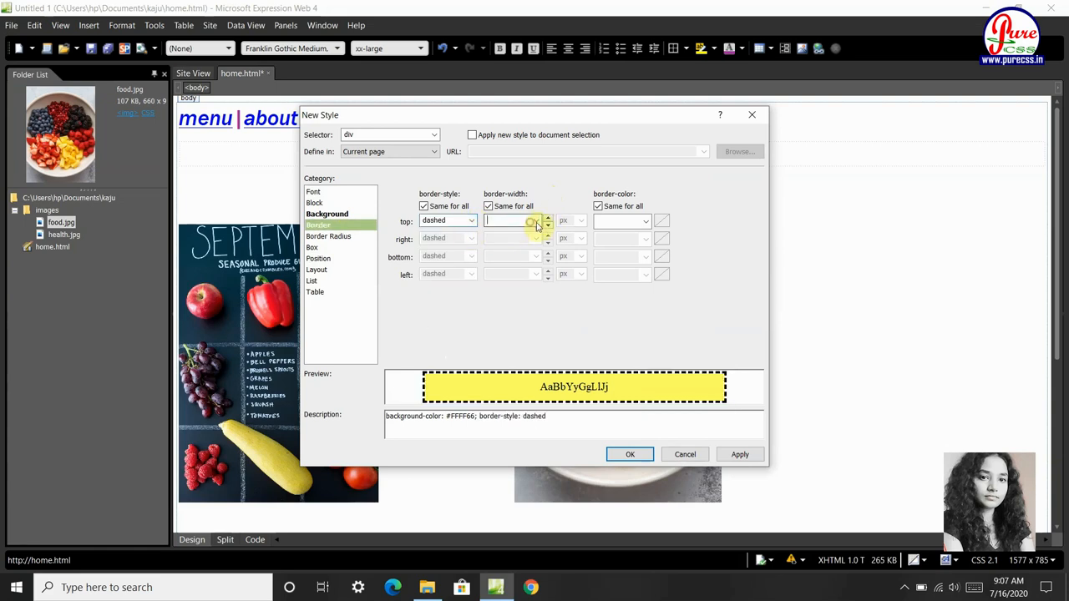
pyautogui.click(537, 223)
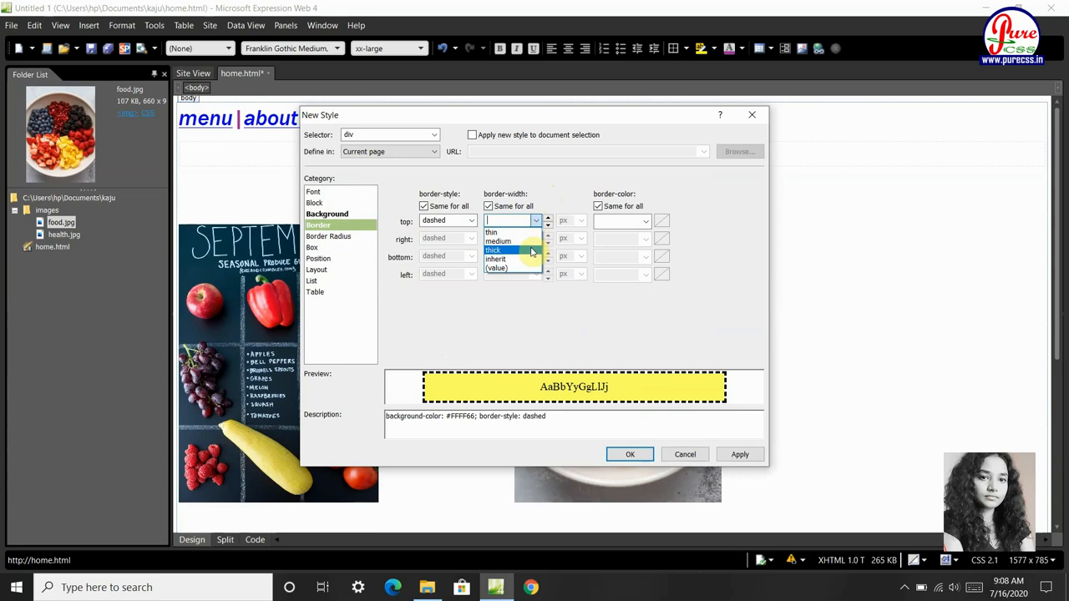
pyautogui.click(511, 248)
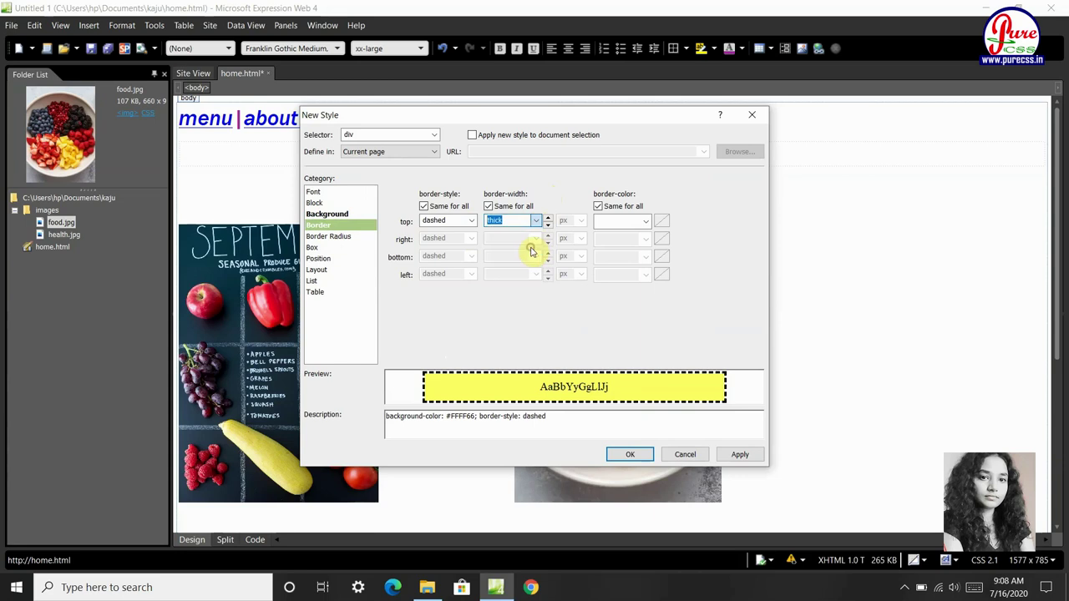
pyautogui.click(645, 222)
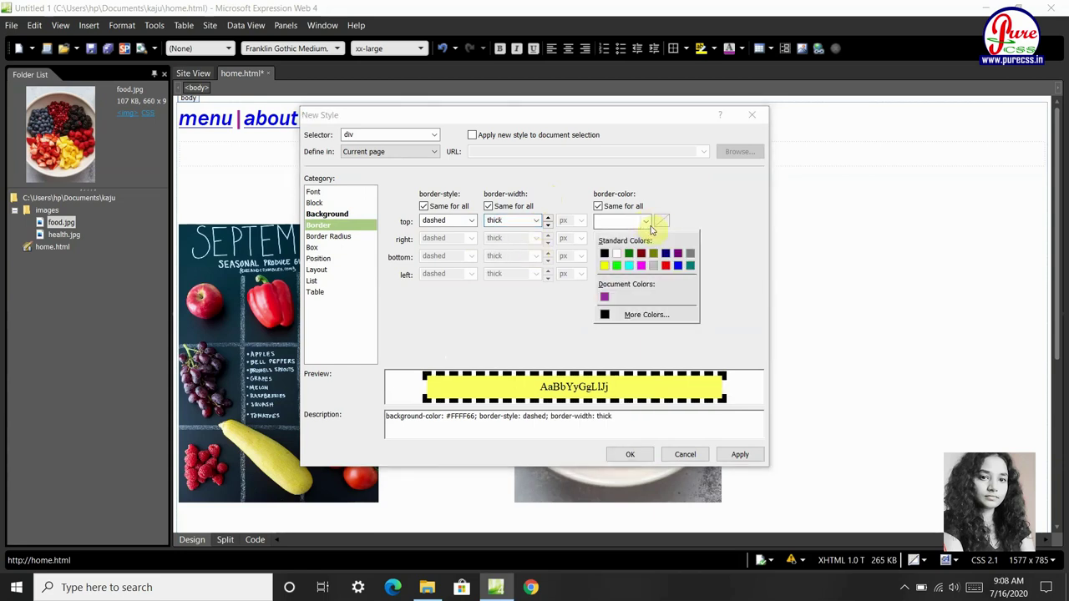
pyautogui.click(666, 266)
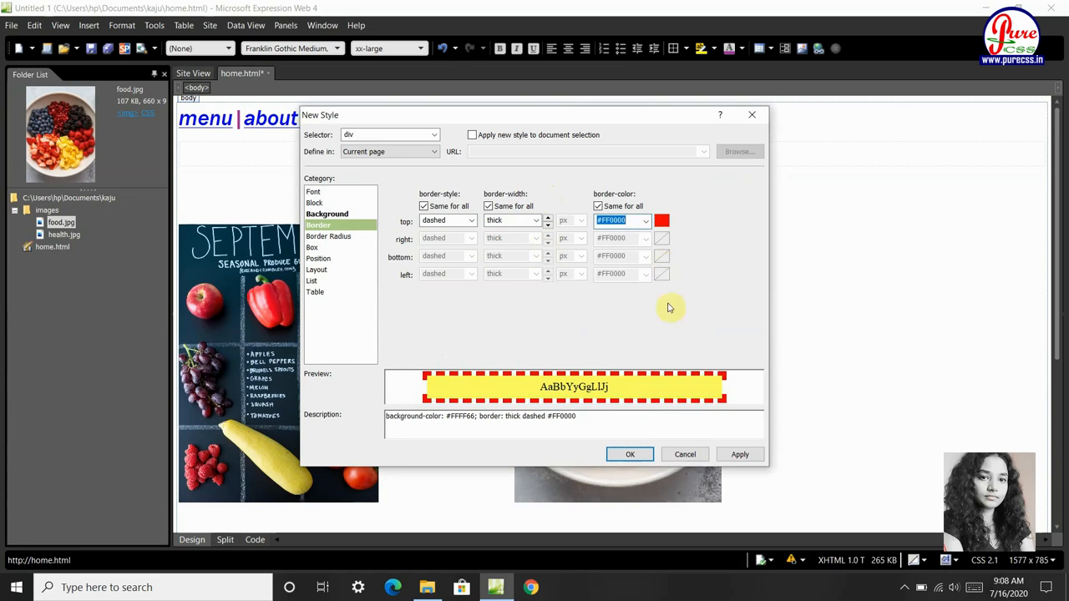
pyautogui.click(630, 454)
pyautogui.scroll(-5, 560, 394)
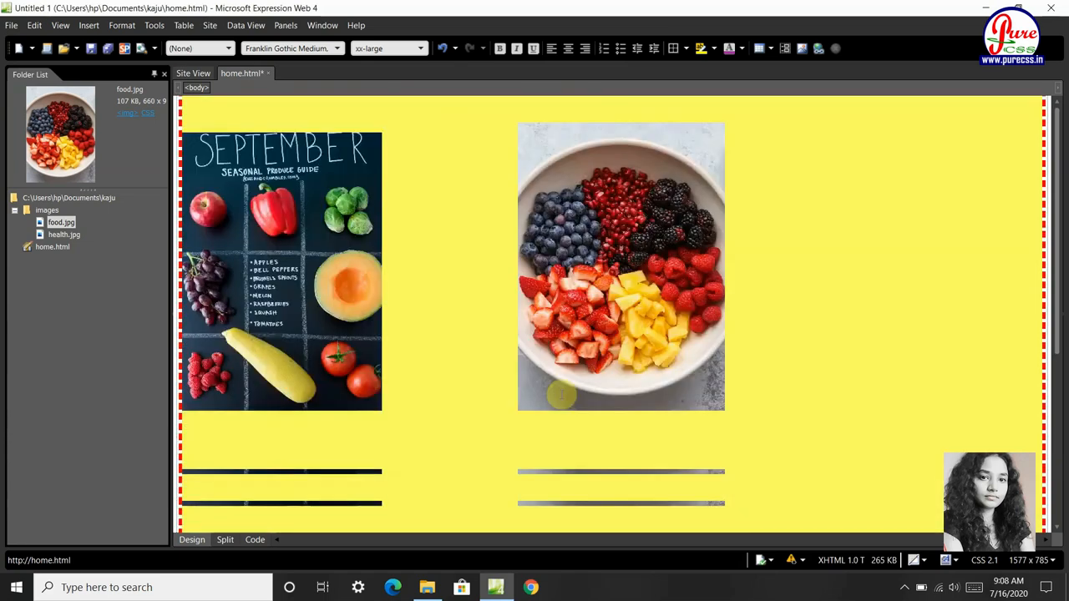
pyautogui.scroll(3, 562, 394)
pyautogui.scroll(3, 562, 394)
pyautogui.scroll(-2, 561, 394)
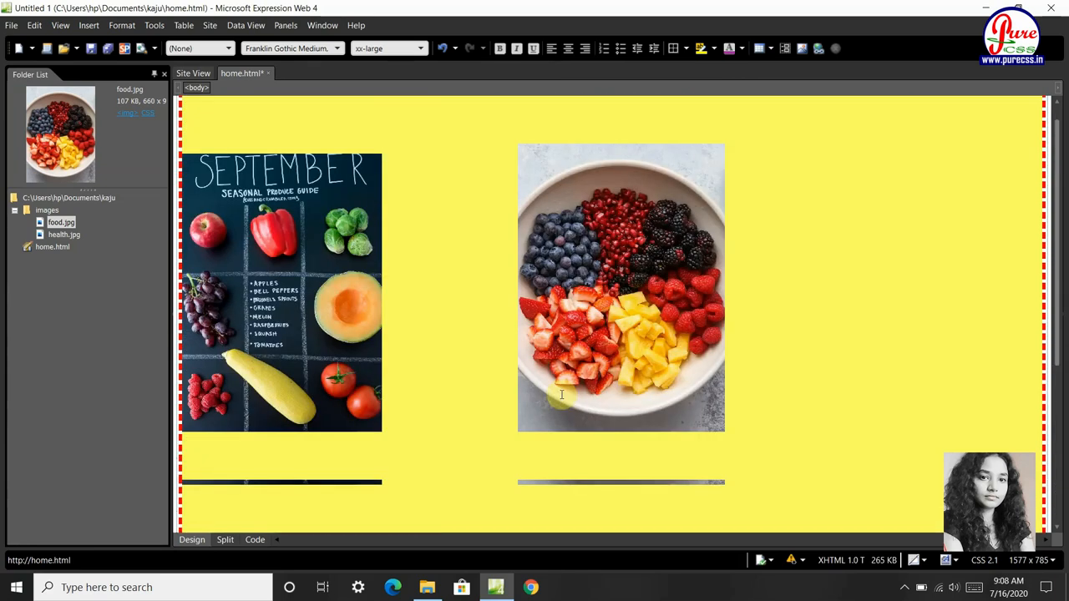
pyautogui.scroll(-4, 562, 394)
pyautogui.scroll(3, 561, 393)
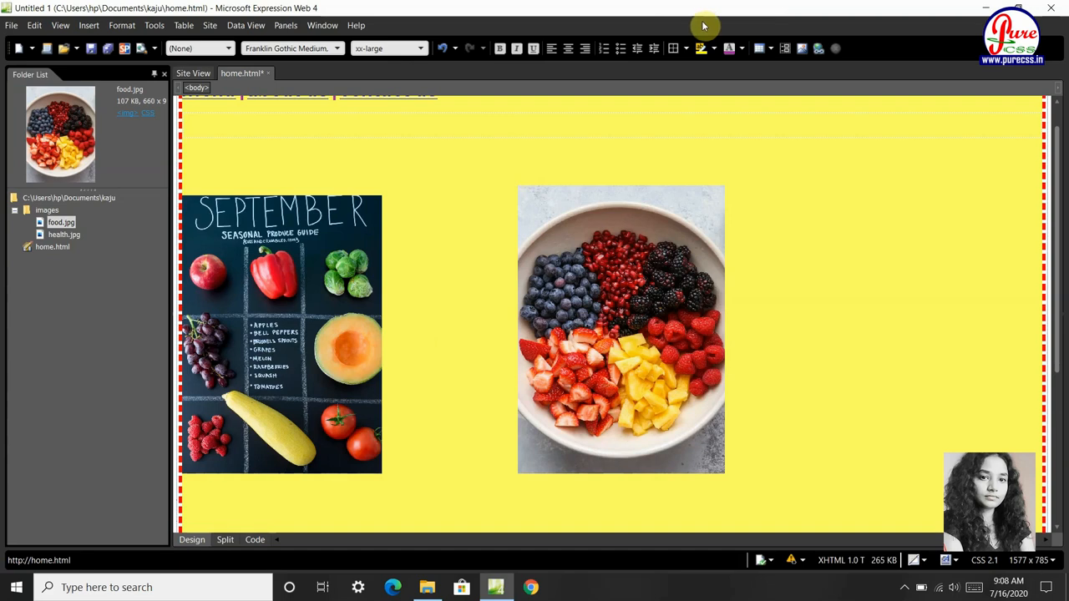
pyautogui.scroll(-2, 588, 219)
pyautogui.scroll(3, 588, 219)
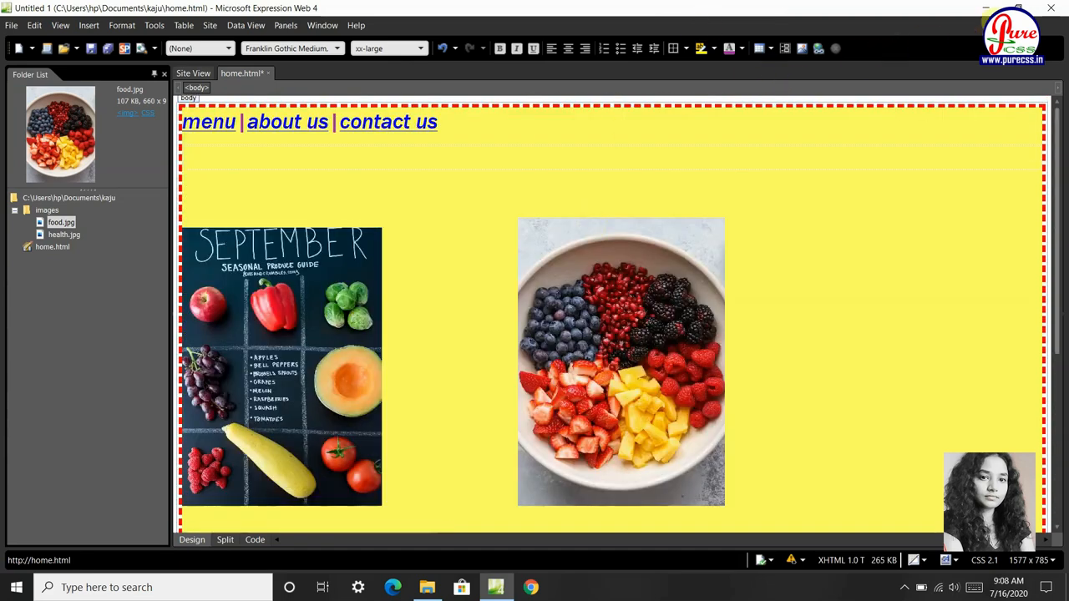
# Step: Minimize the Expression Web window to the desktop after reviewing the finished page
pyautogui.click(986, 7)
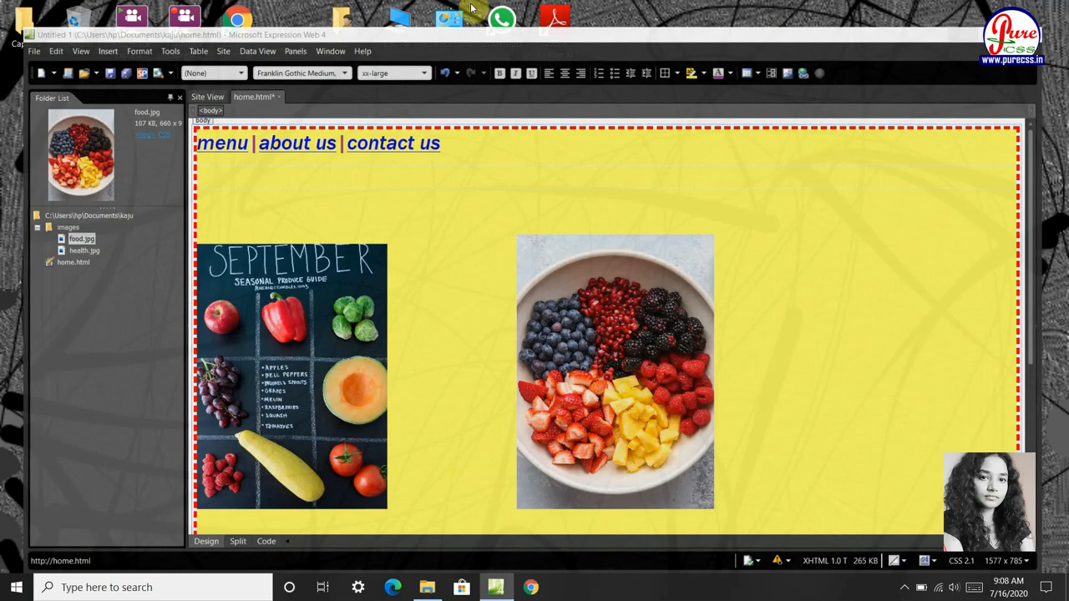